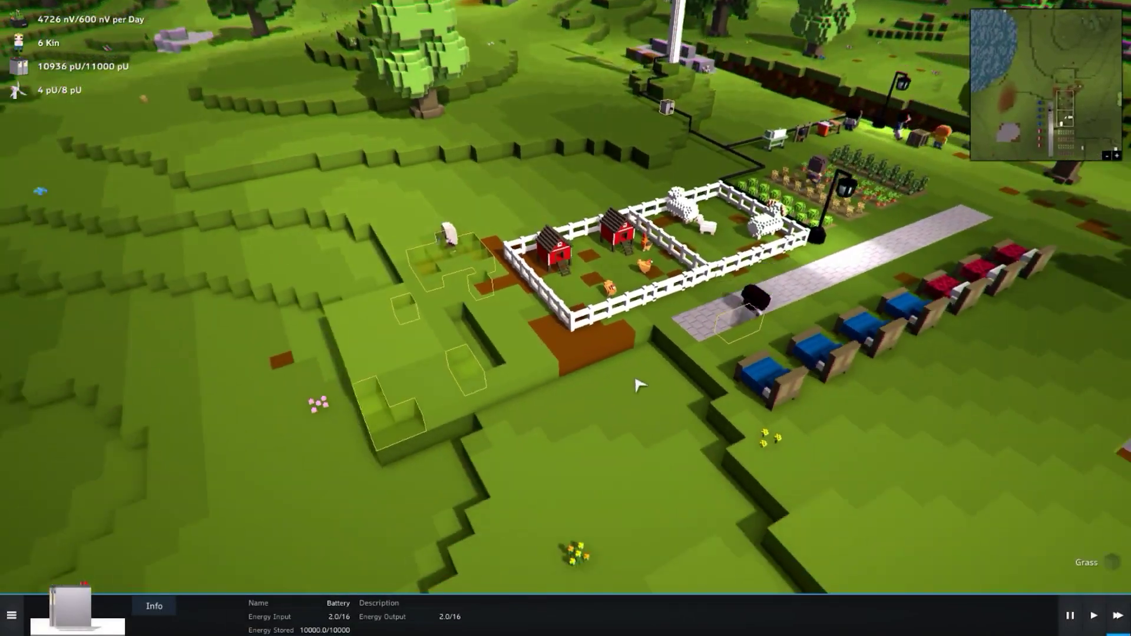
Deselect the battery and pan east across the farm toward the crop fields by the river.
{"action": "left_click", "coordinate": [638, 384]}
{"action": "scroll", "coordinate": [637, 385], "scroll_direction": "up", "scroll_amount": 2}
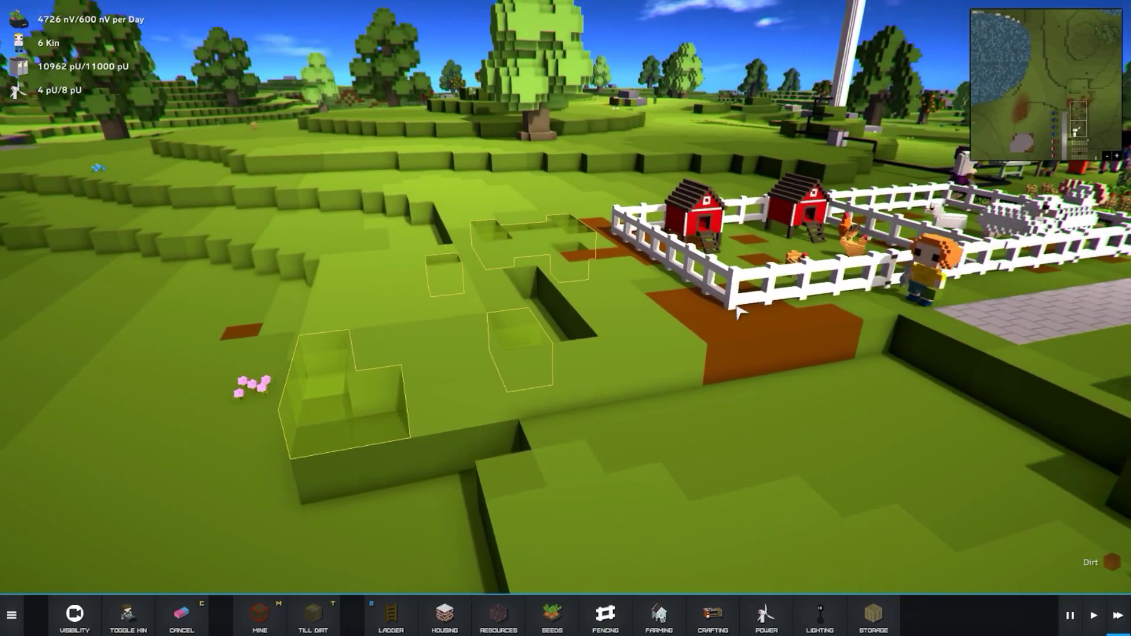
{"action": "key", "text": "d"}
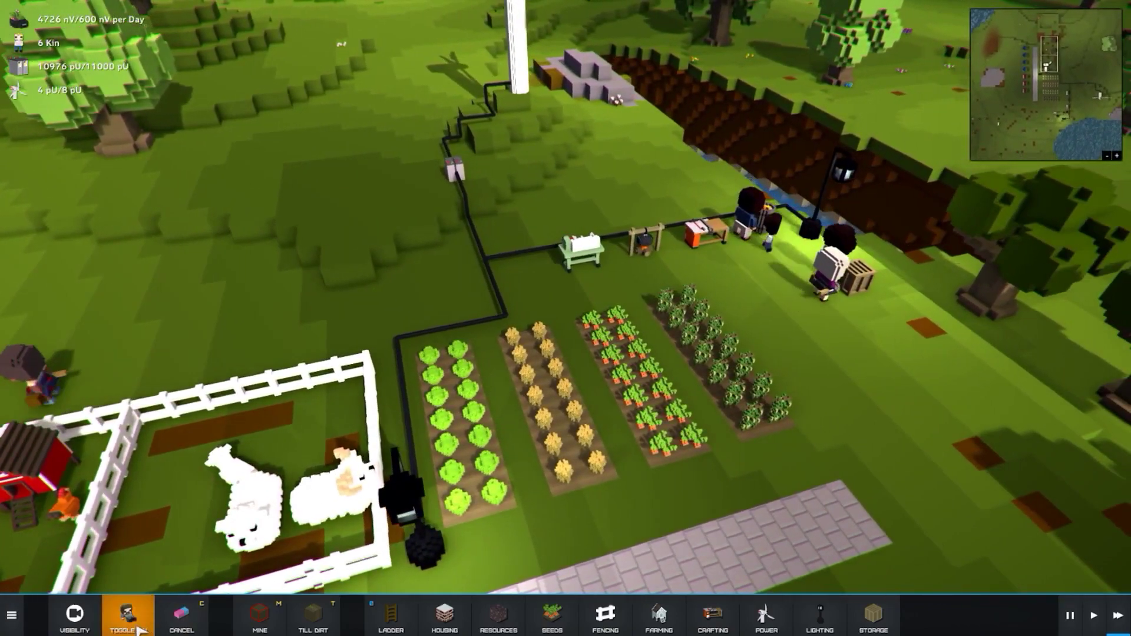
Select Hedrik Galloway by the lamp post to show strength 52, fatigue 27% and Get Items.
{"action": "key", "text": "d"}
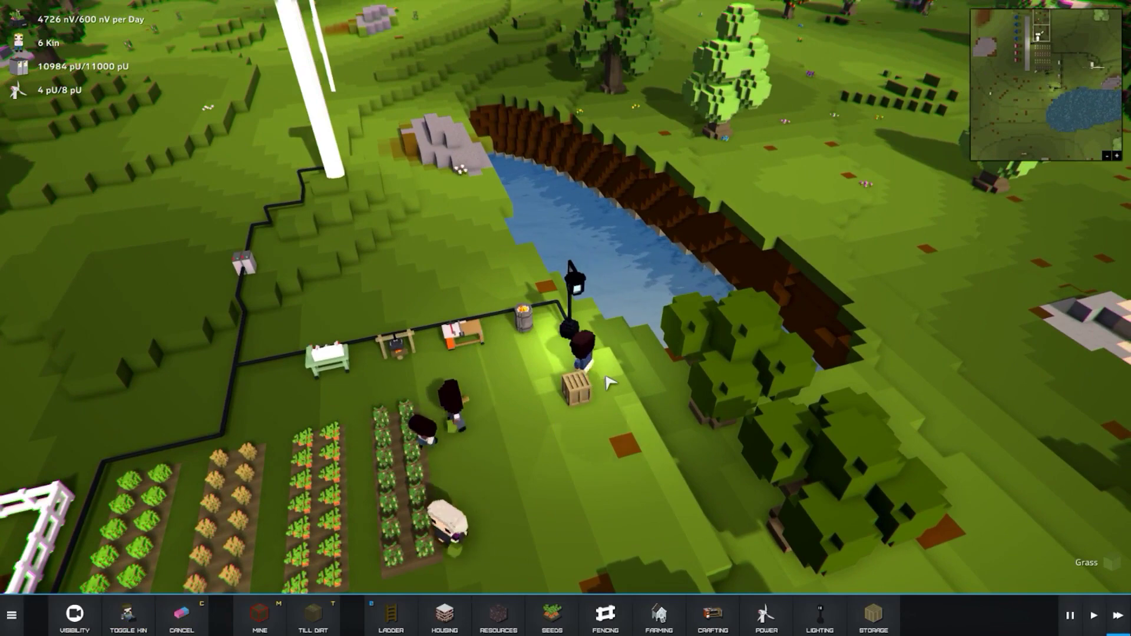
{"action": "left_click", "coordinate": [577, 353]}
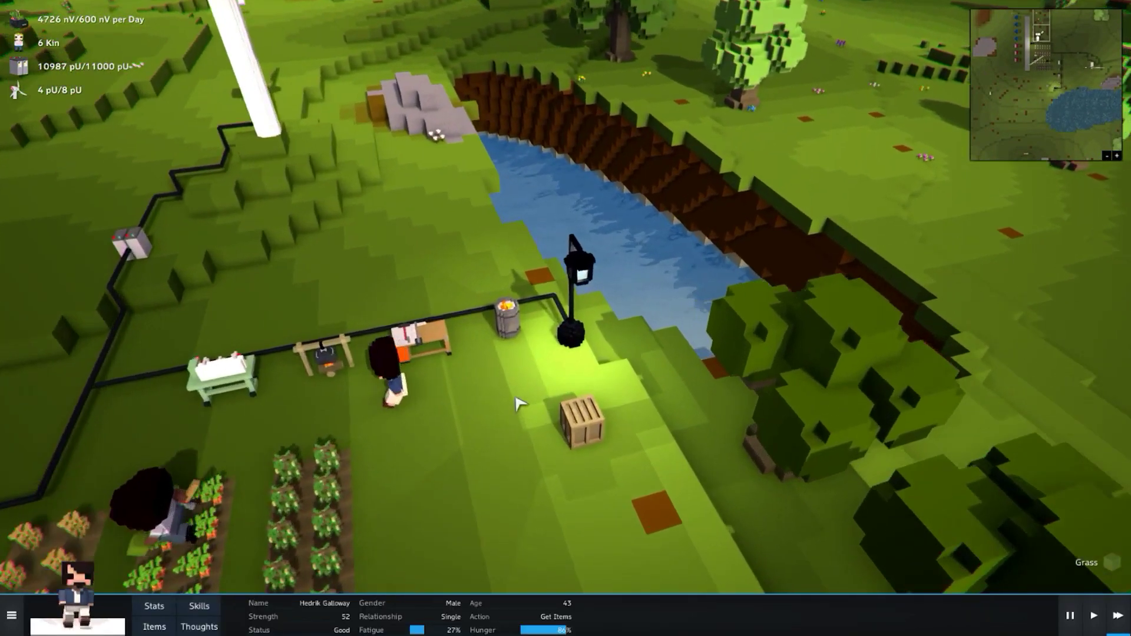
{"action": "scroll", "coordinate": [530, 365], "scroll_direction": "up", "scroll_amount": 2}
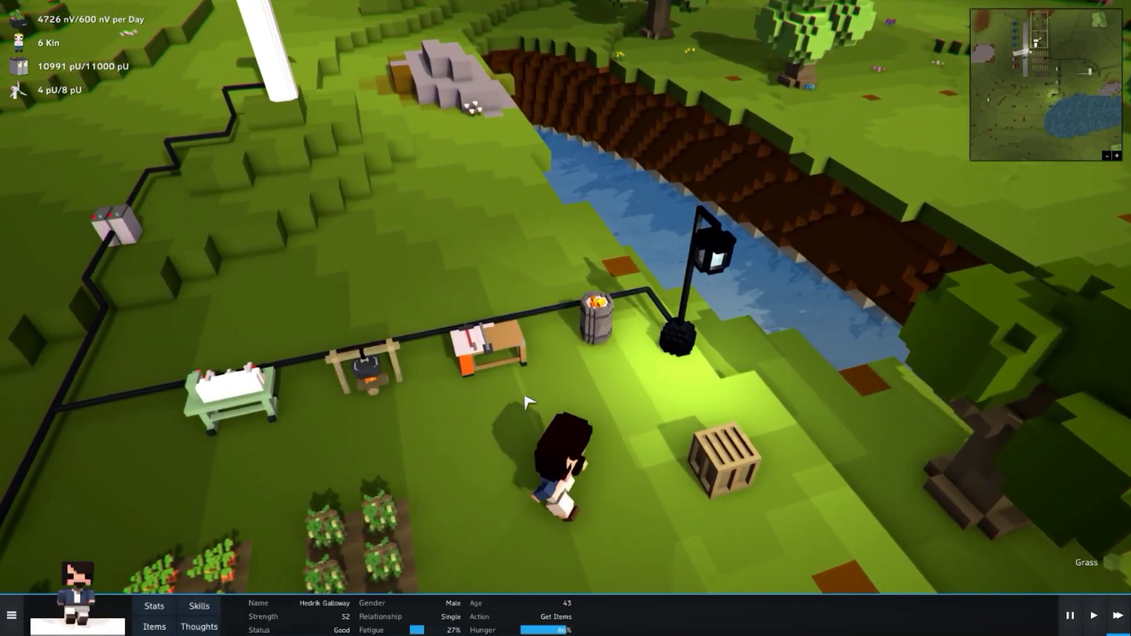
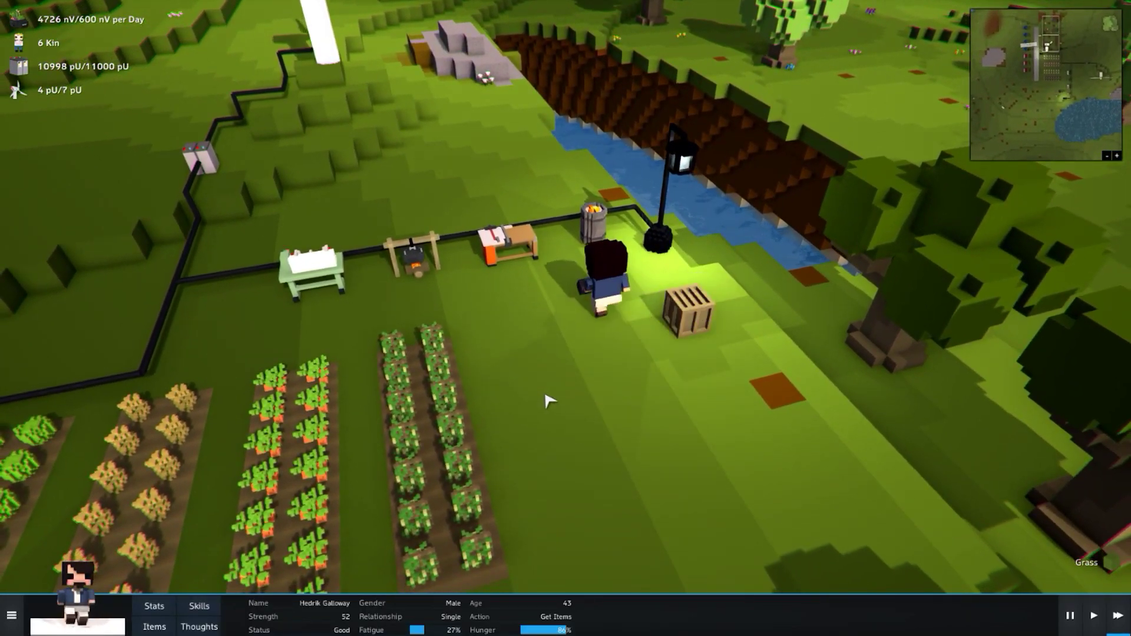
Select a colonist near the crops and view their Skills and Items tabs.
{"action": "key", "text": "a"}
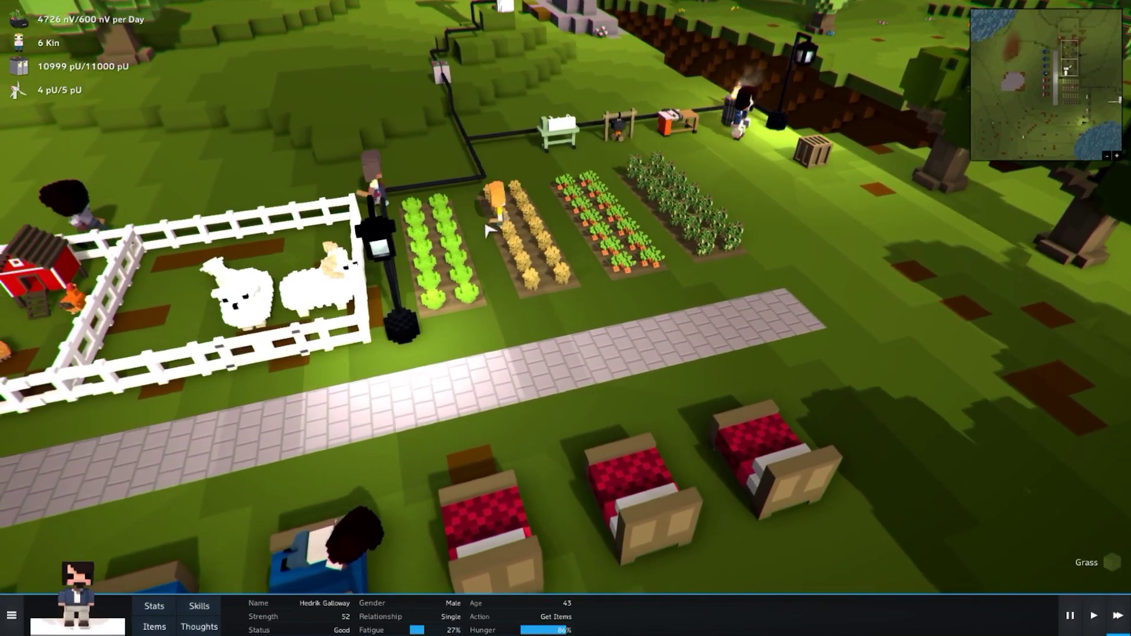
{"action": "key", "text": "d"}
{"action": "left_click", "coordinate": [619, 353]}
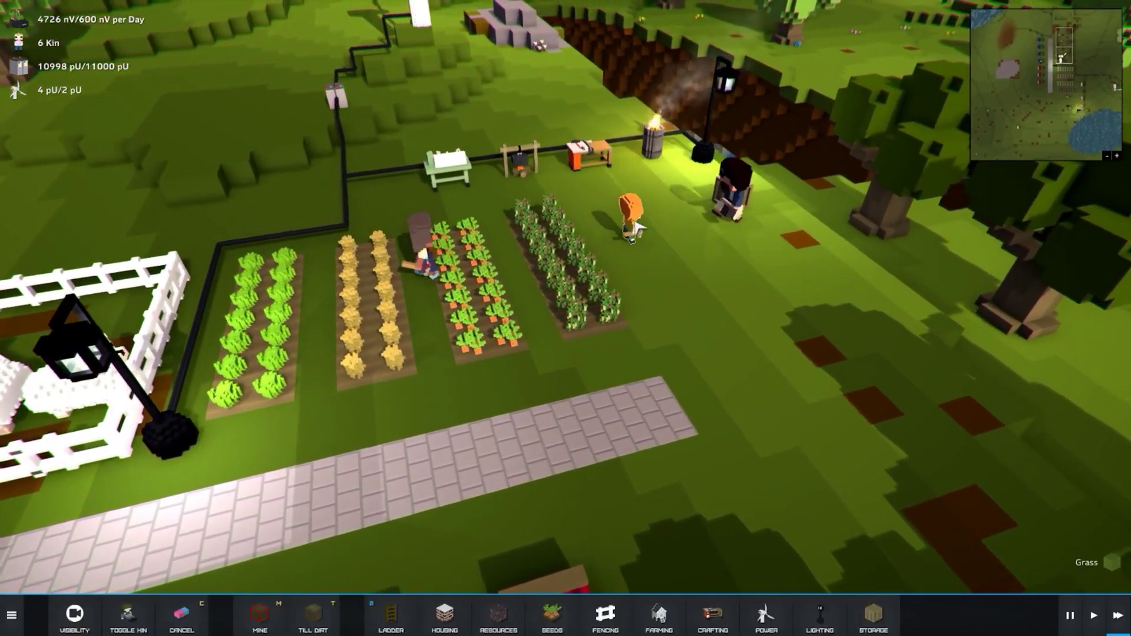
{"action": "left_click", "coordinate": [698, 212]}
{"action": "scroll", "coordinate": [718, 245], "scroll_direction": "up", "scroll_amount": 2}
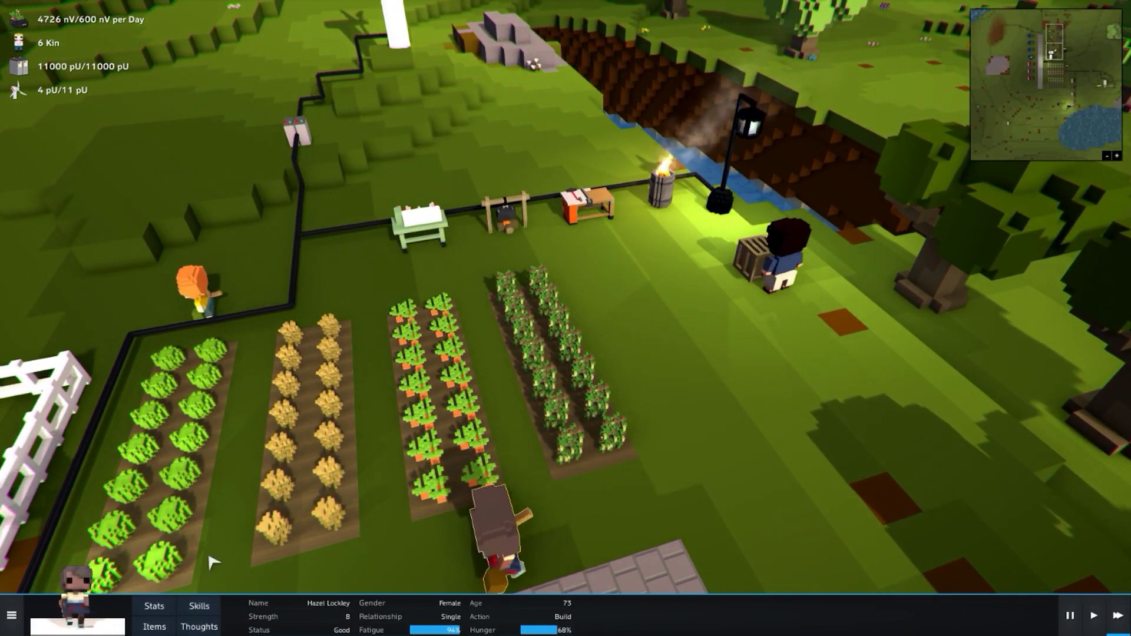
{"action": "left_click", "coordinate": [200, 607]}
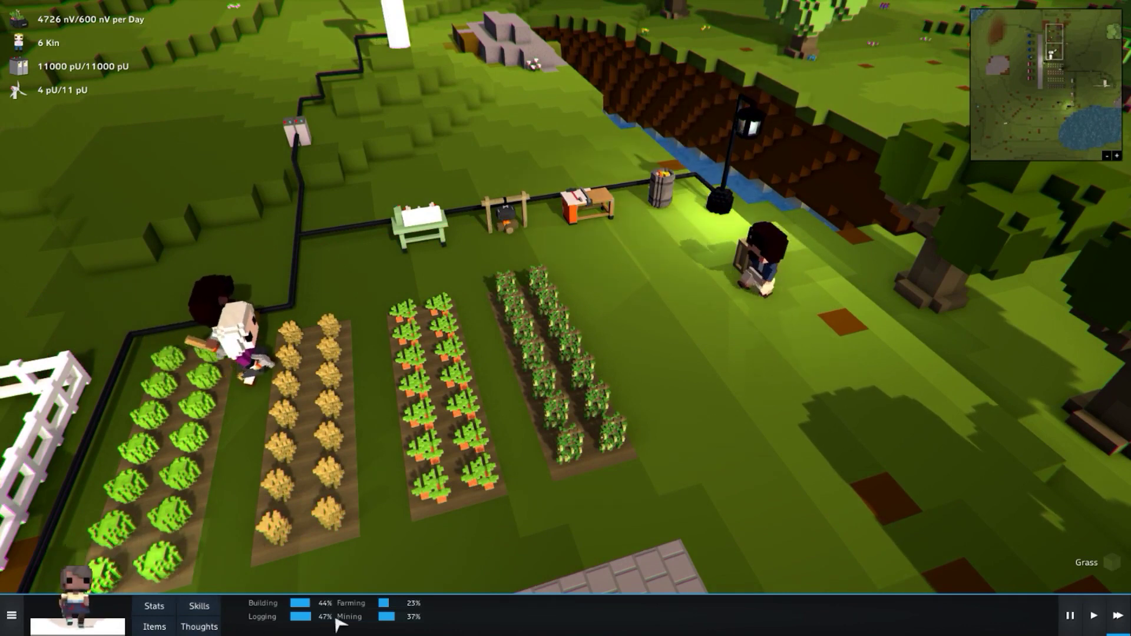
{"action": "left_click", "coordinate": [154, 627]}
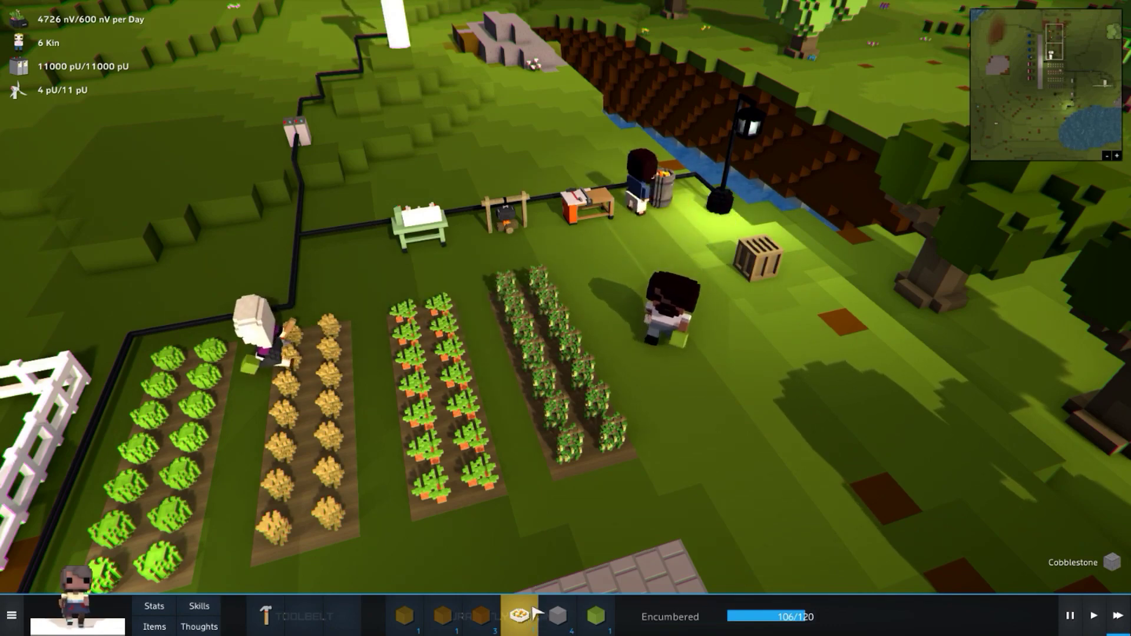
{"action": "scroll", "coordinate": [534, 398], "scroll_direction": "down", "scroll_amount": 3}
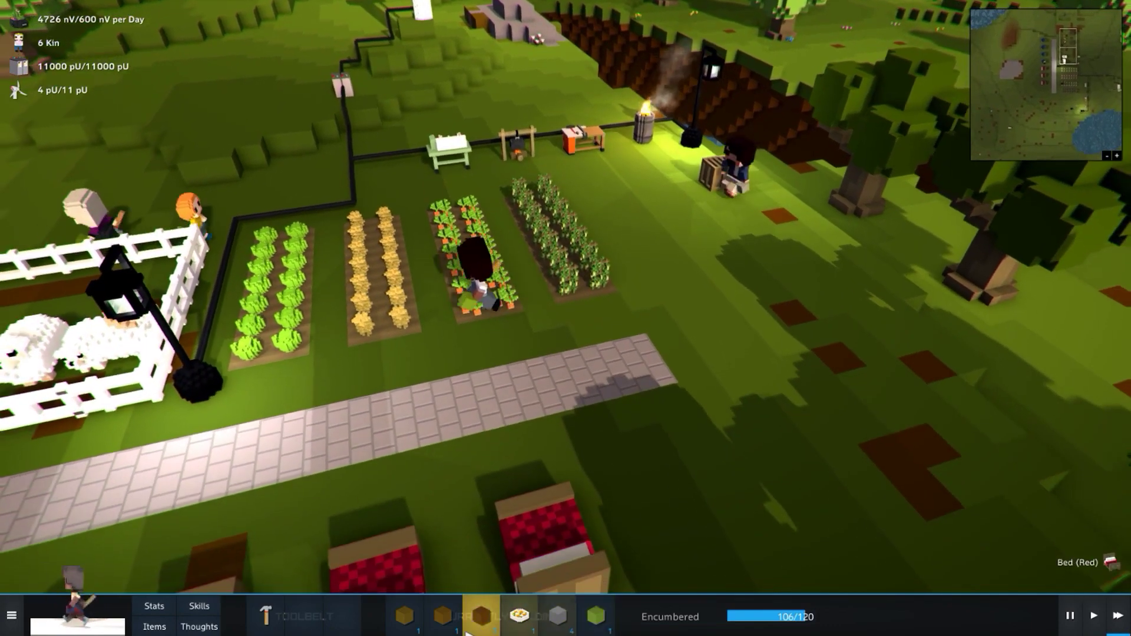
{"action": "scroll", "coordinate": [535, 397], "scroll_direction": "up", "scroll_amount": 4}
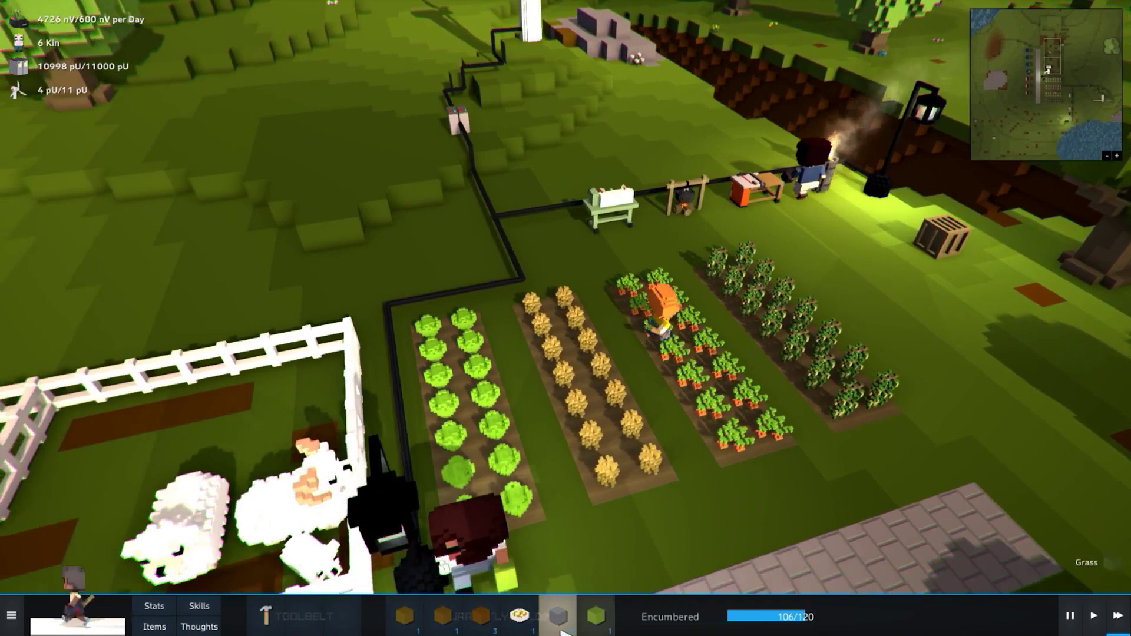
Select the white-haired colonist beside the pen to show their 257/405 encumbrance.
{"action": "left_click_drag", "start_coordinate": [566, 354], "coordinate": [546, 453]}
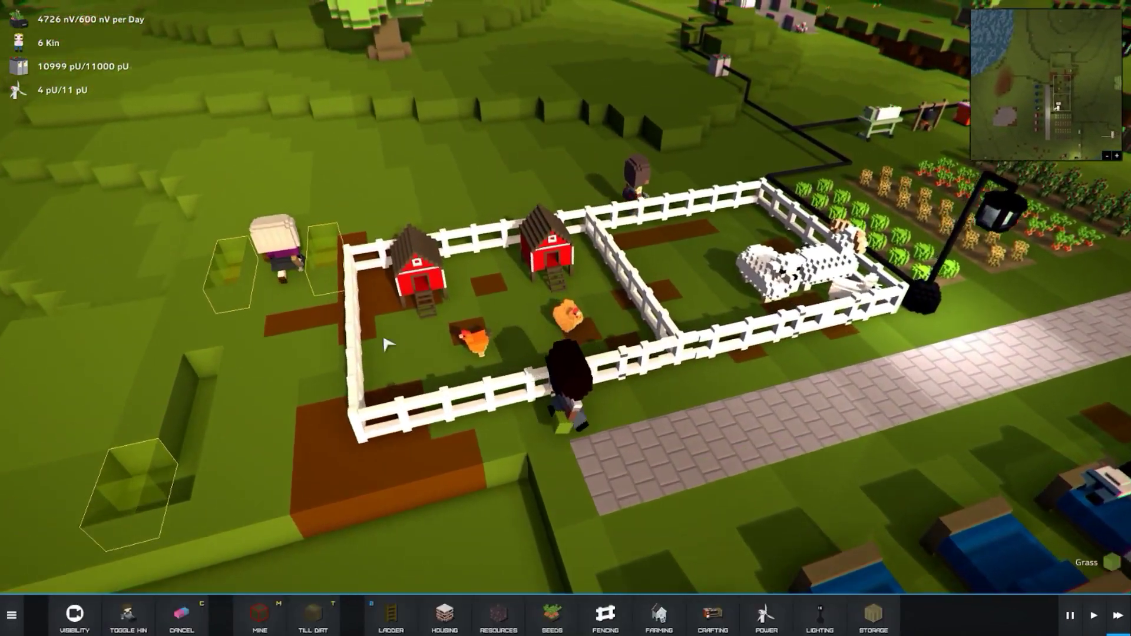
{"action": "left_click_drag", "start_coordinate": [351, 433], "coordinate": [398, 371]}
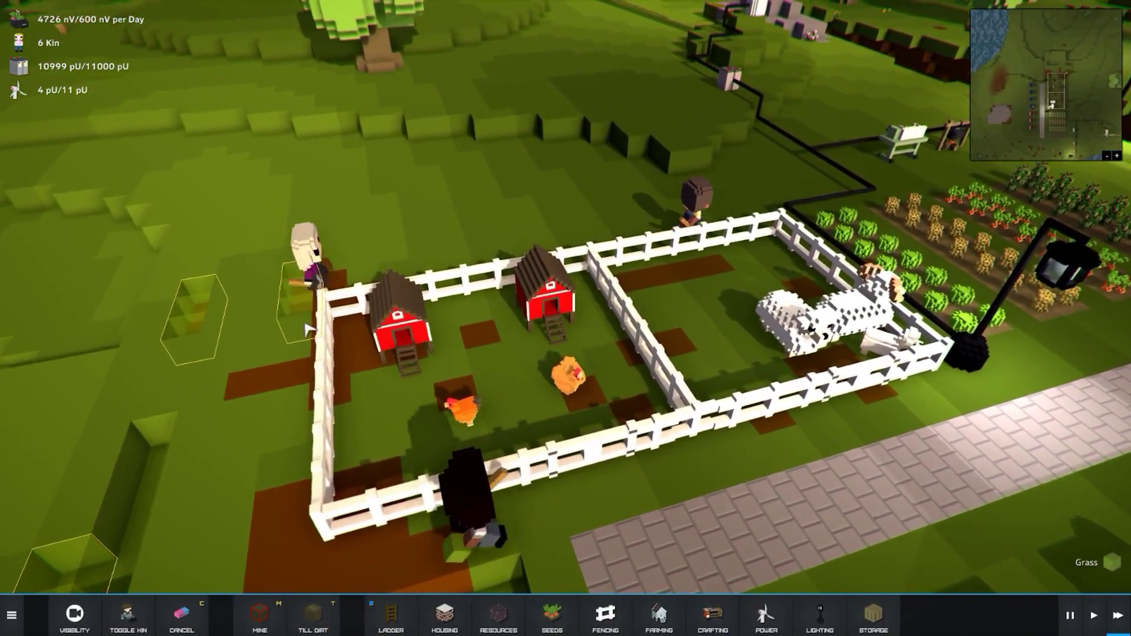
{"action": "left_click", "coordinate": [460, 239]}
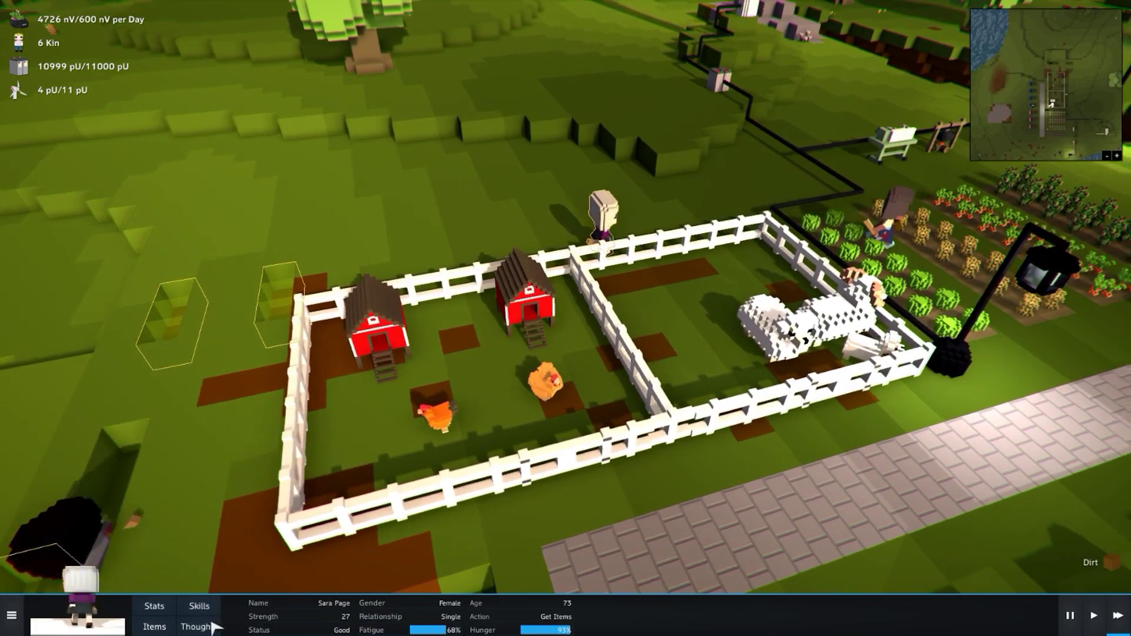
{"action": "mouse_move", "coordinate": [475, 238]}
{"action": "left_mouse_down"}
{"action": "mouse_move", "coordinate": [457, 567]}
{"action": "mouse_move", "coordinate": [620, 442]}
{"action": "left_mouse_up"}
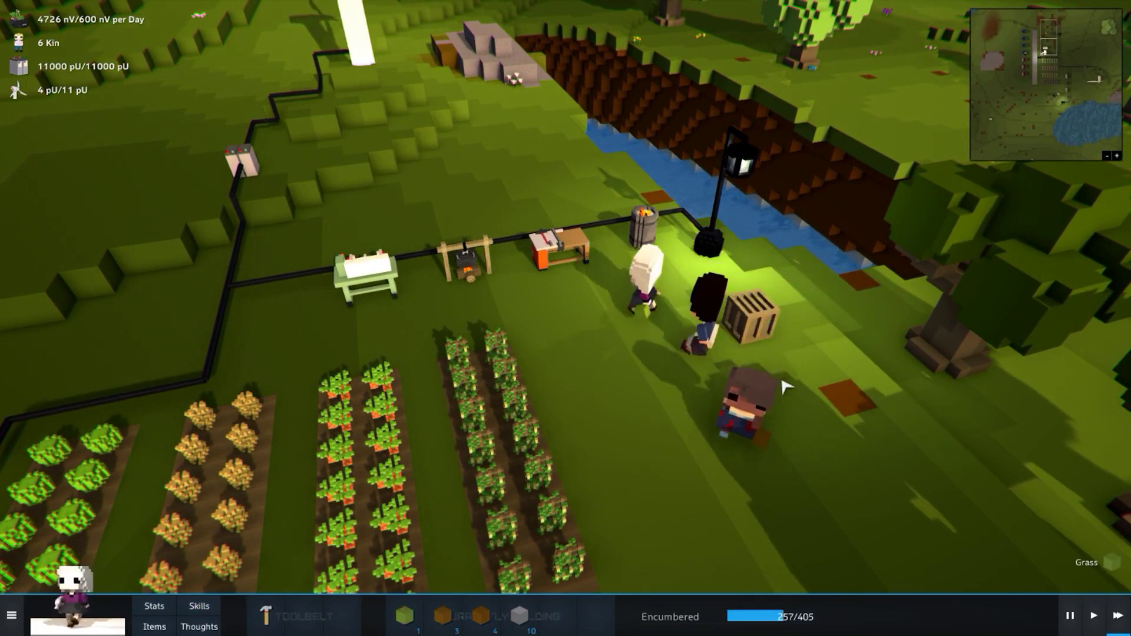
Deselect the colonist, view the crate's contents, then inspect the cooking pot's recipes.
{"action": "left_click", "coordinate": [727, 342]}
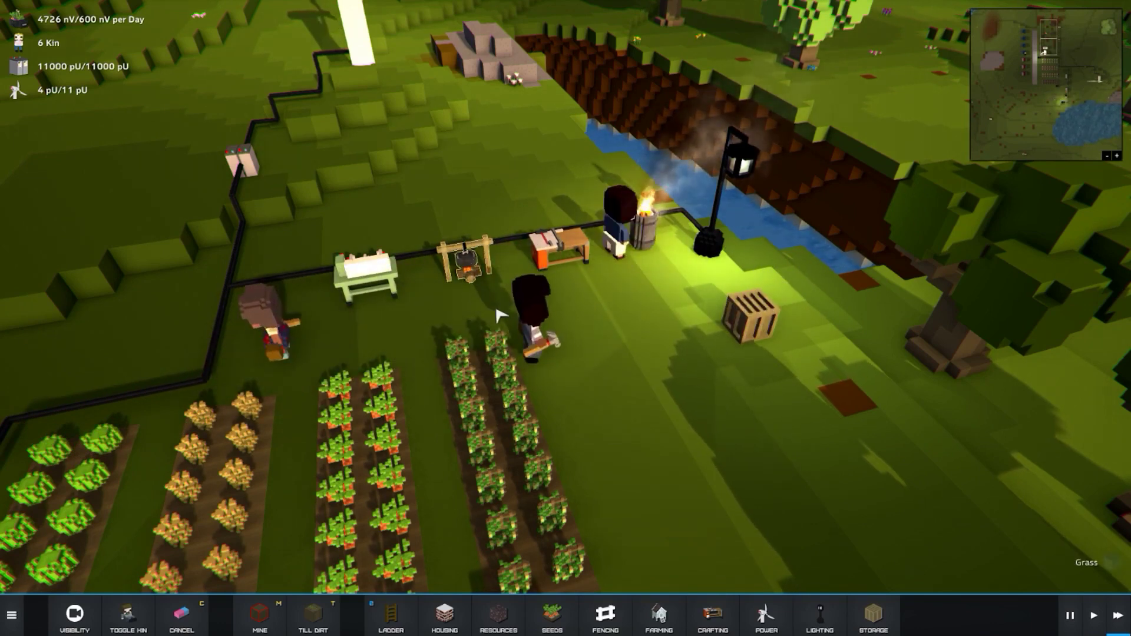
{"action": "left_click", "coordinate": [752, 333]}
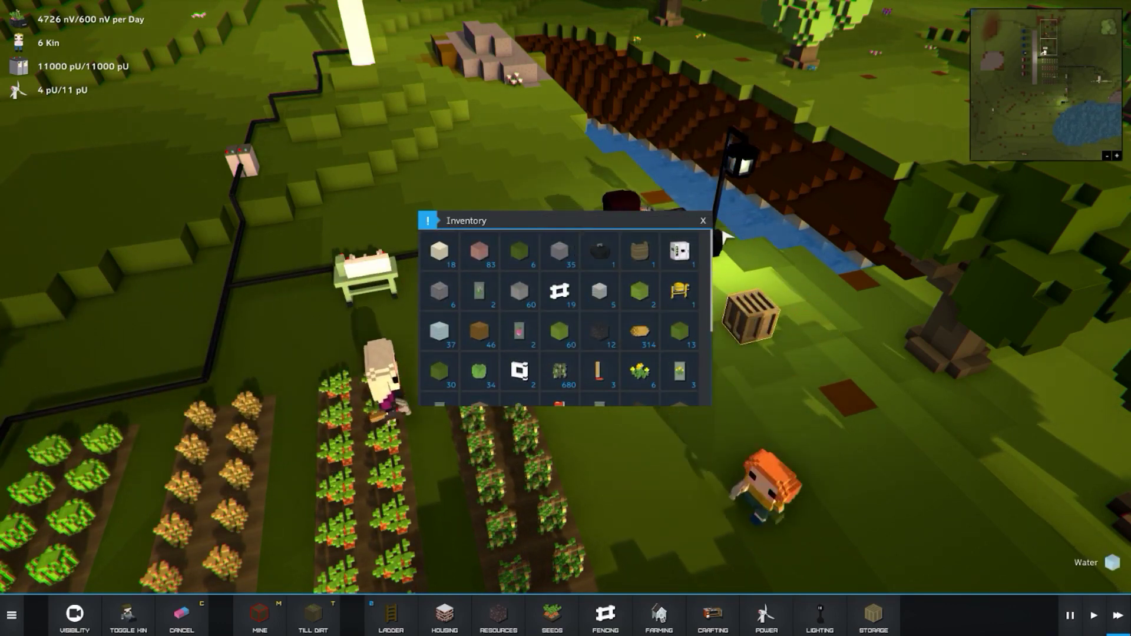
{"action": "key", "text": "Escape"}
{"action": "left_click", "coordinate": [468, 265]}
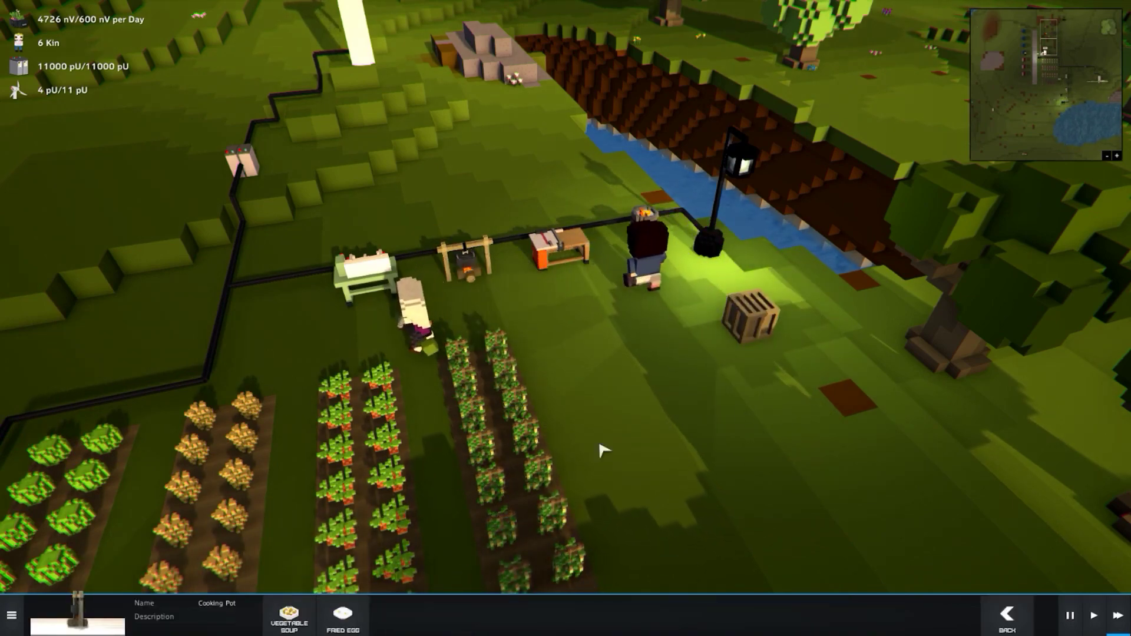
Close the cooking pot panel and inspect two colonists near the pen fence.
{"action": "key", "text": "Escape"}
{"action": "left_click_drag", "start_coordinate": [604, 450], "coordinate": [777, 464]}
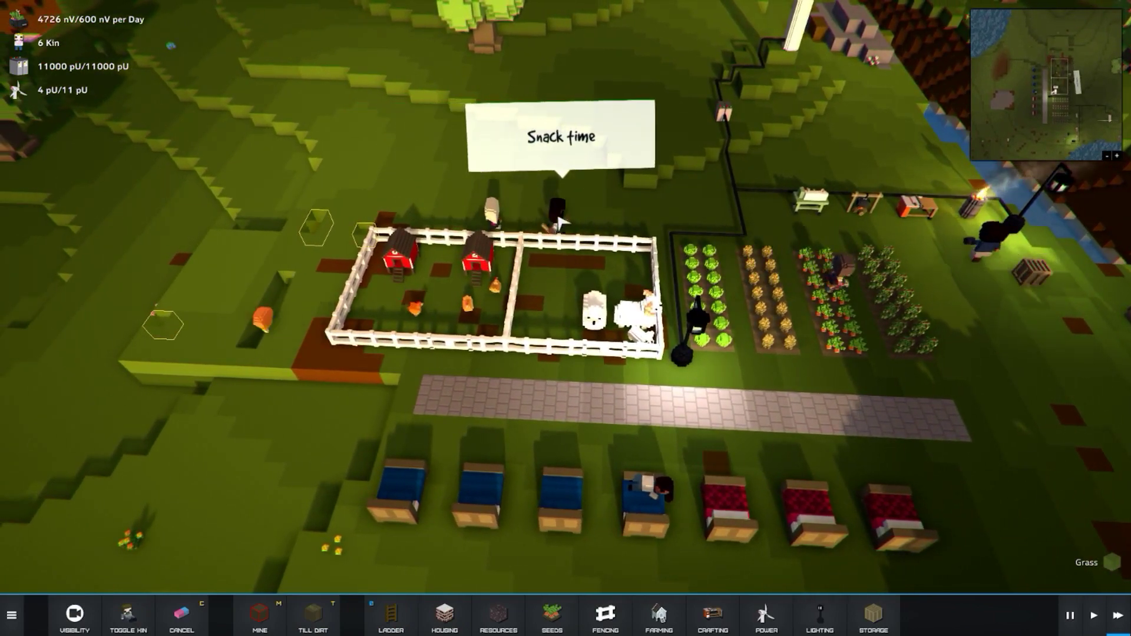
{"action": "left_click", "coordinate": [558, 221]}
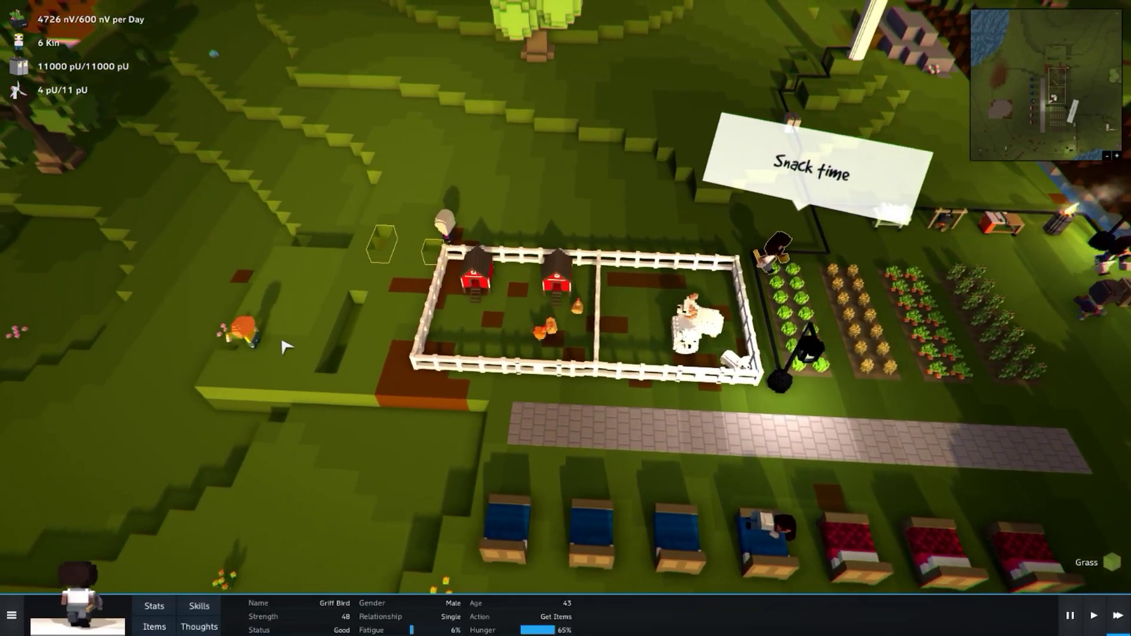
{"action": "left_click_drag", "start_coordinate": [391, 292], "coordinate": [303, 343]}
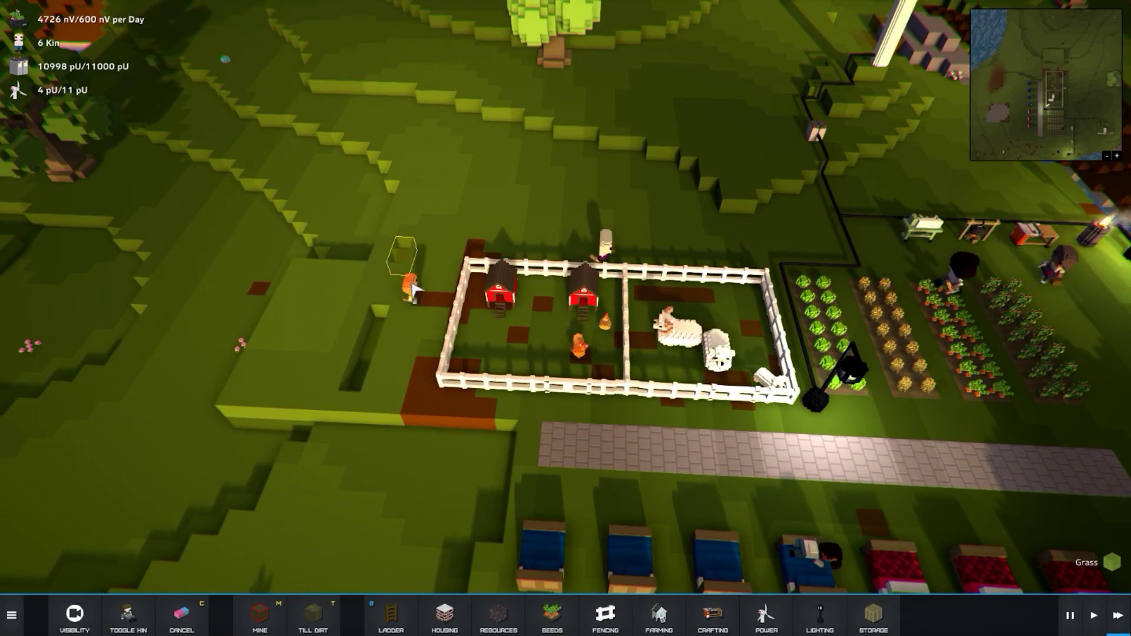
{"action": "left_click", "coordinate": [448, 278]}
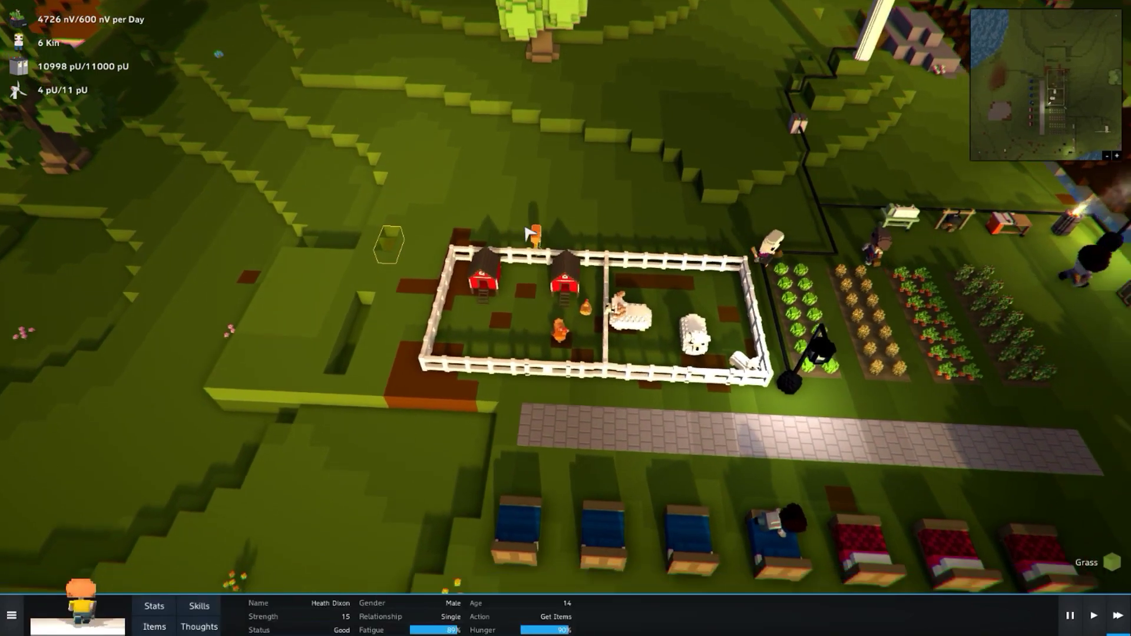
{"action": "scroll", "coordinate": [527, 233], "scroll_direction": "up", "scroll_amount": 3}
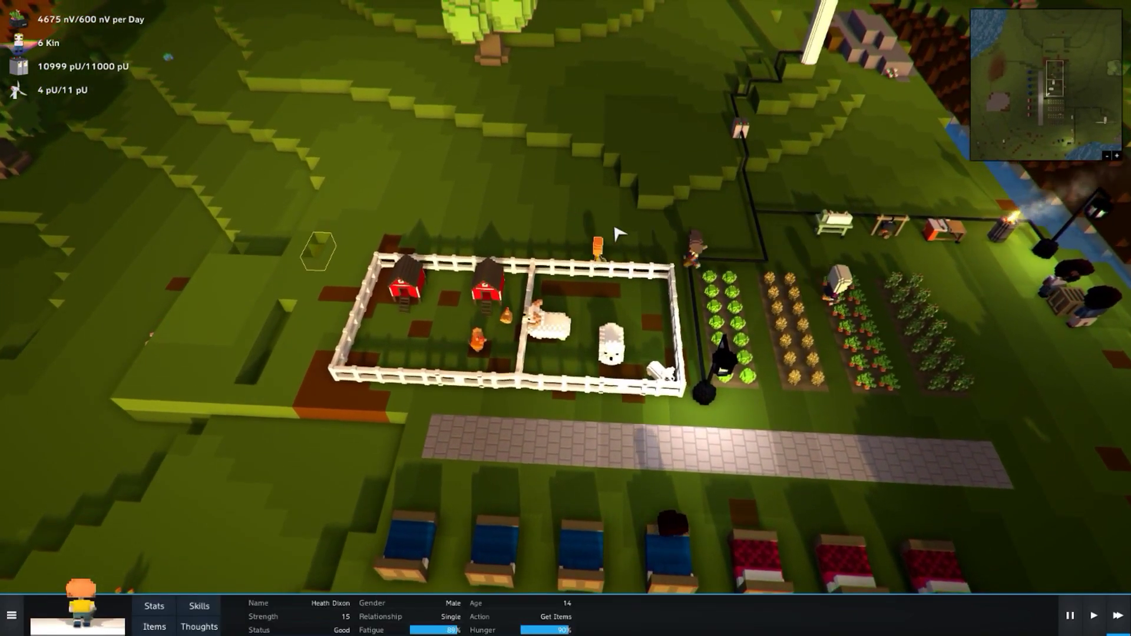
{"action": "scroll", "coordinate": [619, 231], "scroll_direction": "up", "scroll_amount": 2}
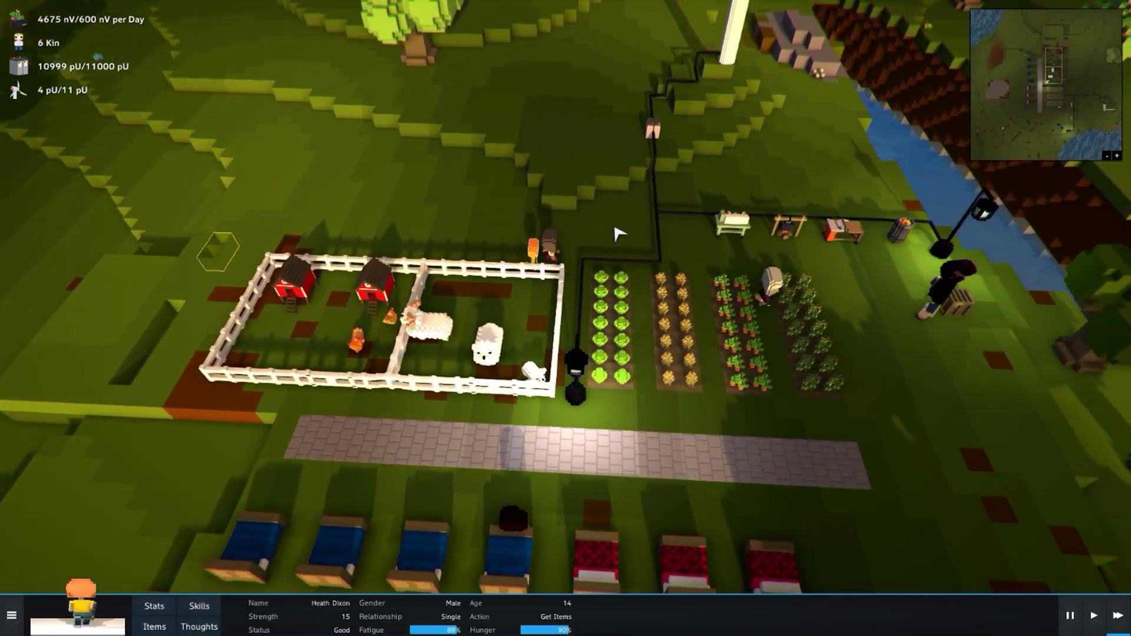
{"action": "scroll", "coordinate": [636, 238], "scroll_direction": "up", "scroll_amount": 2}
{"action": "scroll", "coordinate": [649, 238], "scroll_direction": "up", "scroll_amount": 2}
{"action": "scroll", "coordinate": [658, 241], "scroll_direction": "up", "scroll_amount": 1}
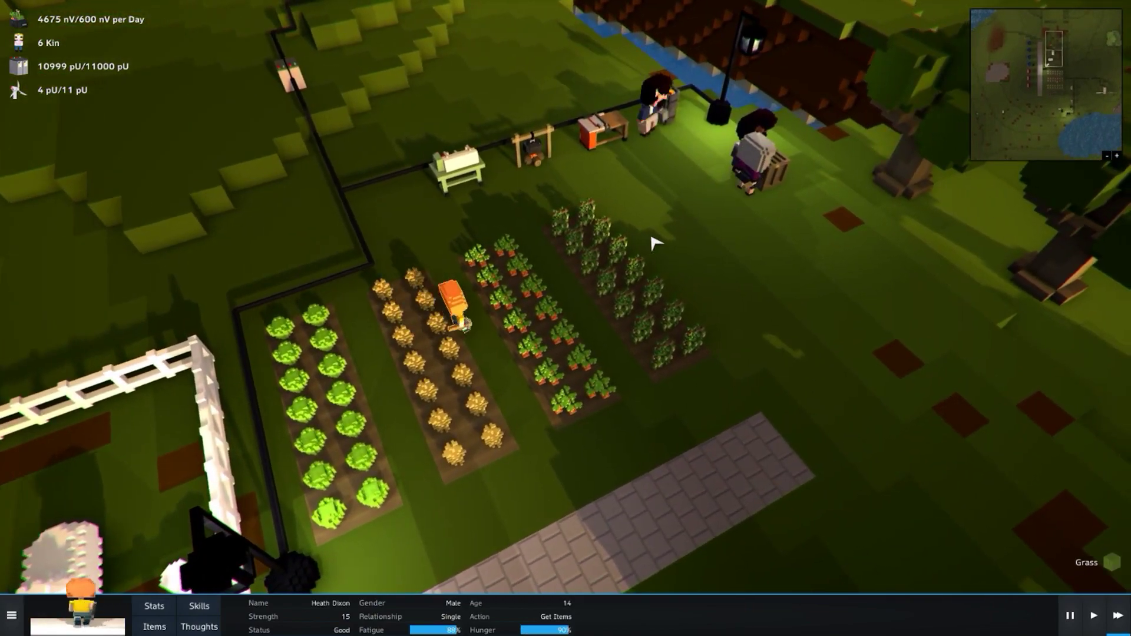
{"action": "right_click", "coordinate": [659, 241]}
{"action": "left_click_drag", "start_coordinate": [658, 242], "coordinate": [665, 271]}
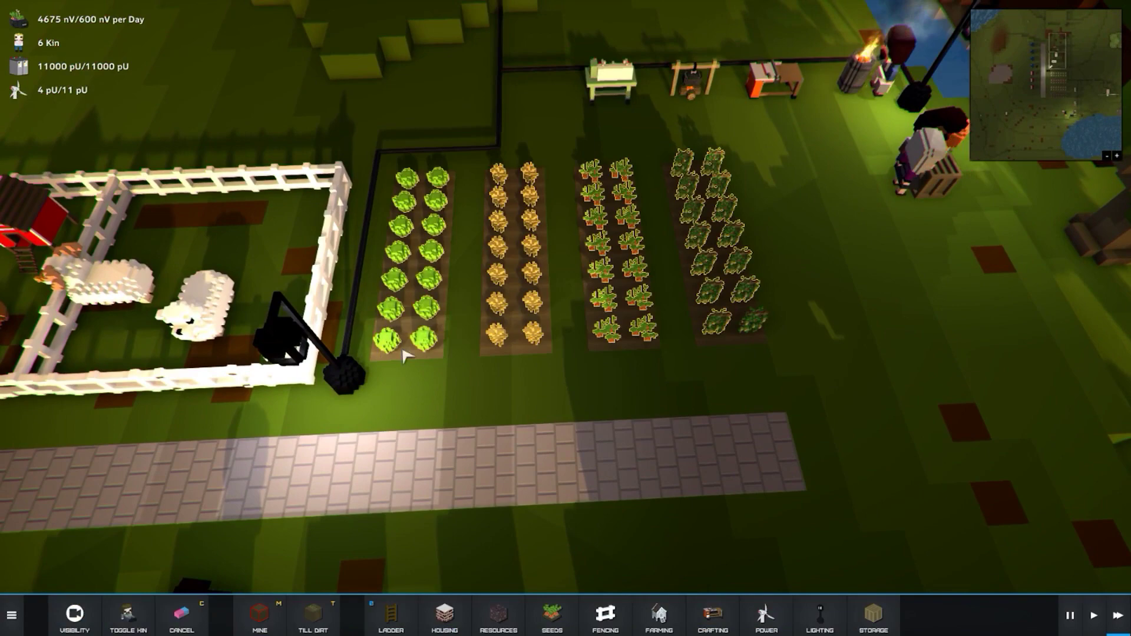
{"action": "scroll", "coordinate": [897, 303], "scroll_direction": "up", "scroll_amount": 2}
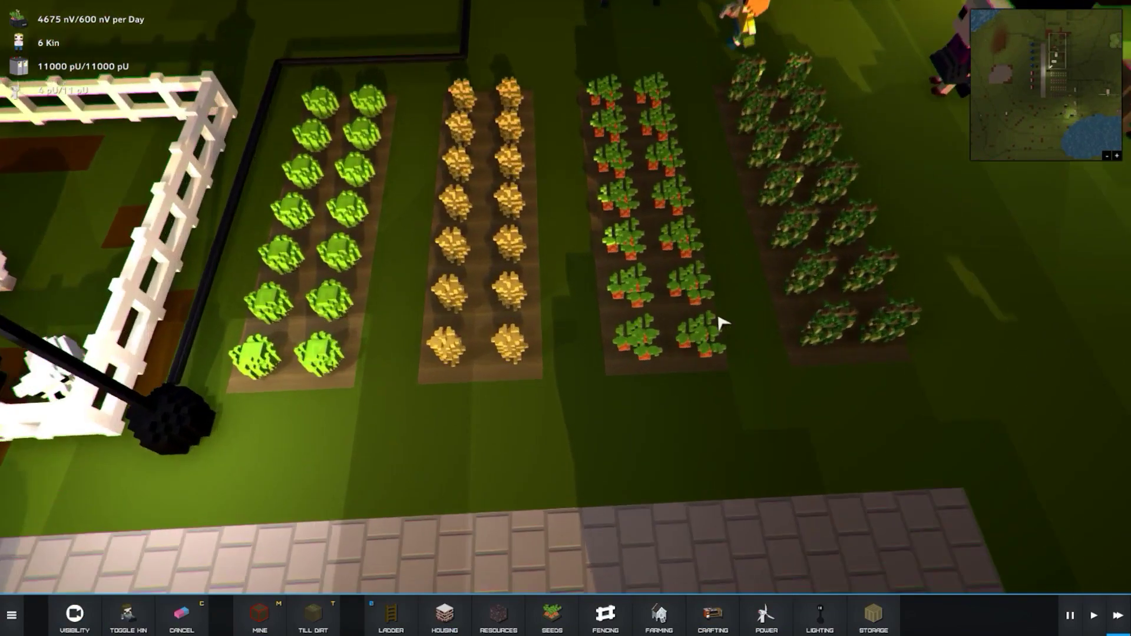
{"action": "scroll", "coordinate": [897, 303], "scroll_direction": "up", "scroll_amount": 2}
{"action": "scroll", "coordinate": [883, 301], "scroll_direction": "down", "scroll_amount": 6}
{"action": "scroll", "coordinate": [795, 291], "scroll_direction": "down", "scroll_amount": 2}
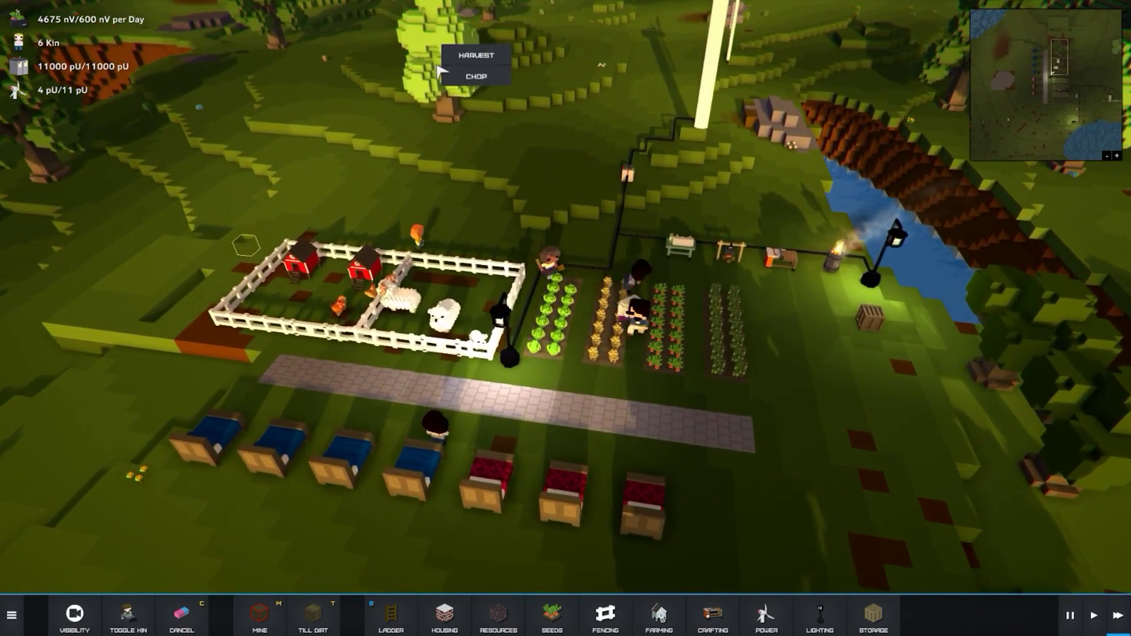
{"action": "mouse_move", "coordinate": [474, 82]}
{"action": "left_mouse_down"}
{"action": "mouse_move", "coordinate": [594, 139]}
{"action": "mouse_move", "coordinate": [433, 143]}
{"action": "left_mouse_up"}
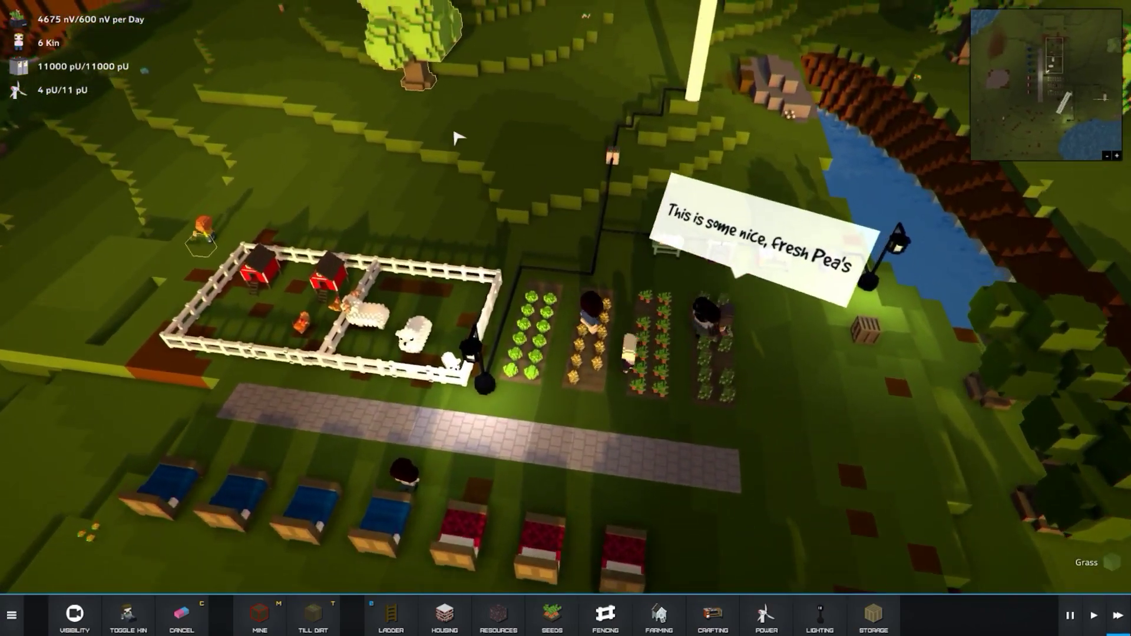
{"action": "scroll", "coordinate": [458, 137], "scroll_direction": "down", "scroll_amount": 2}
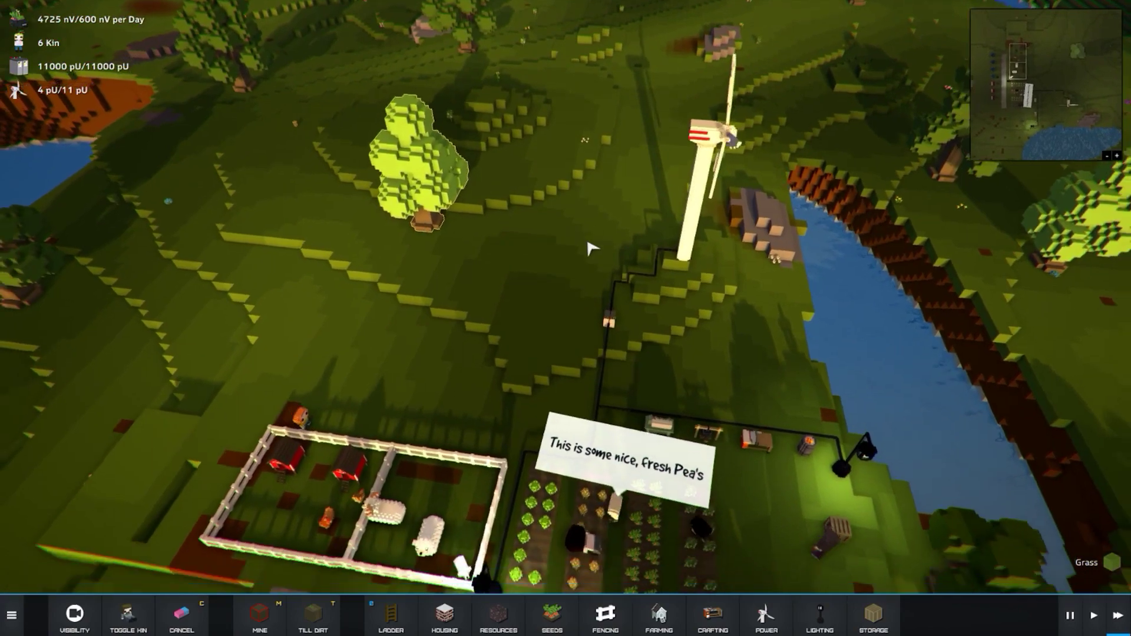
{"action": "left_click_drag", "start_coordinate": [449, 228], "coordinate": [488, 217]}
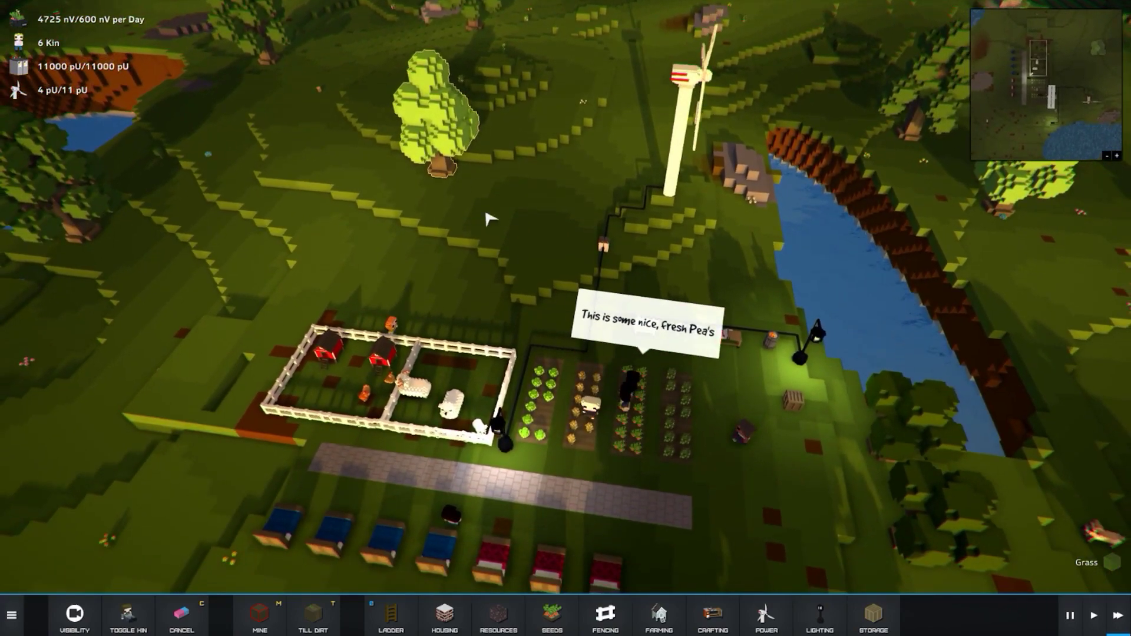
{"action": "scroll", "coordinate": [633, 181], "scroll_direction": "up", "scroll_amount": 4}
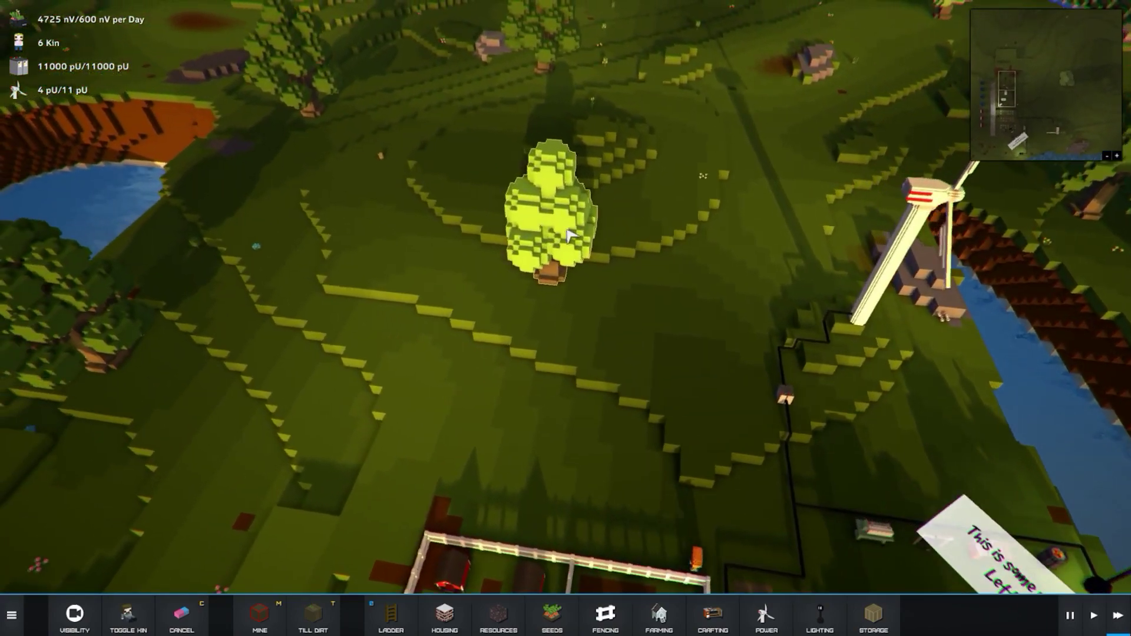
{"action": "left_click_drag", "start_coordinate": [742, 239], "coordinate": [563, 159]}
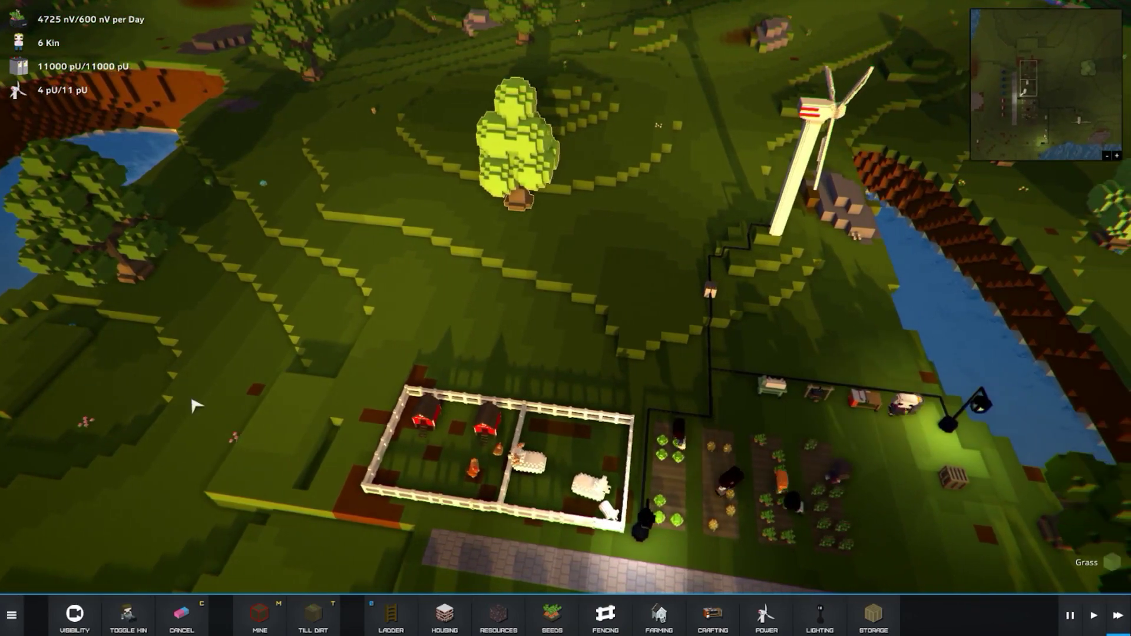
{"action": "scroll", "coordinate": [212, 398], "scroll_direction": "up", "scroll_amount": 5}
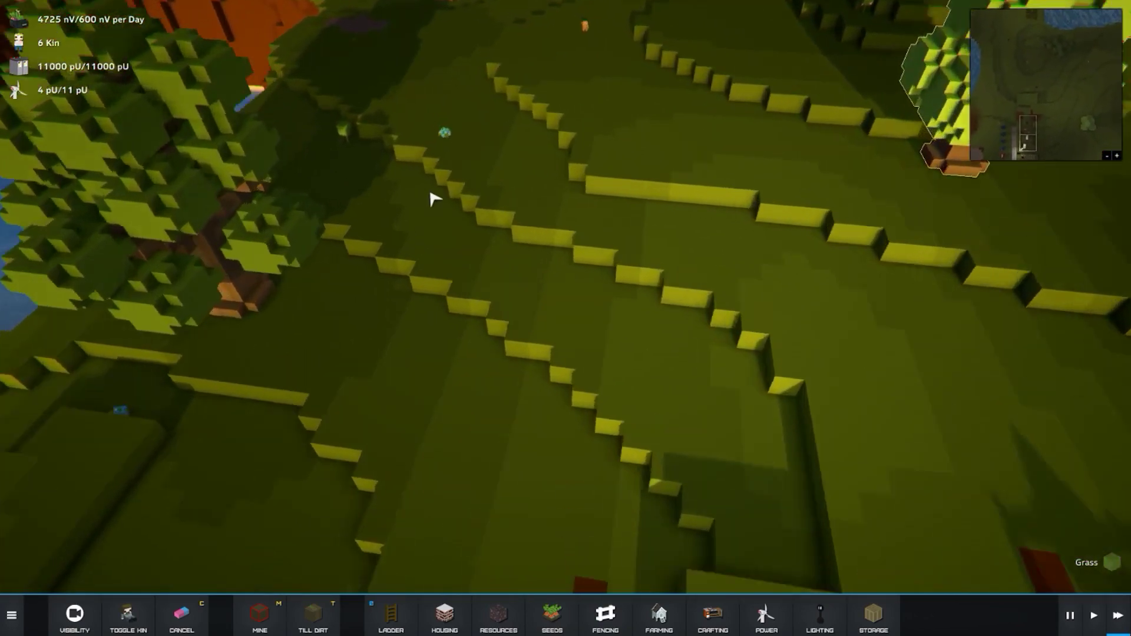
{"action": "left_click_drag", "start_coordinate": [432, 354], "coordinate": [274, 283]}
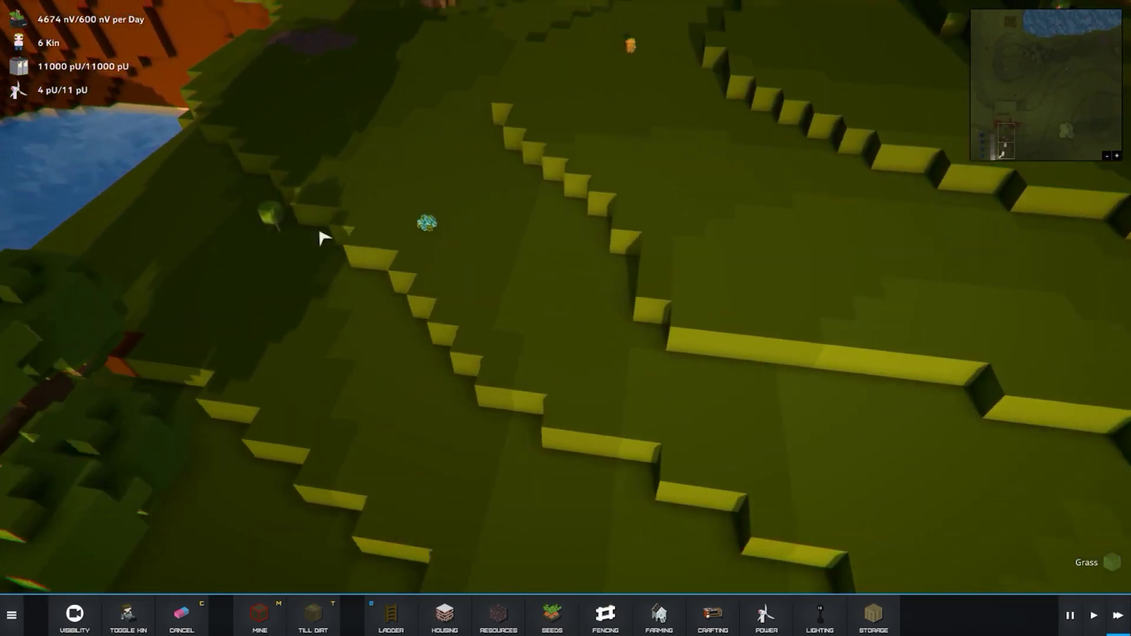
{"action": "left_click", "coordinate": [280, 287]}
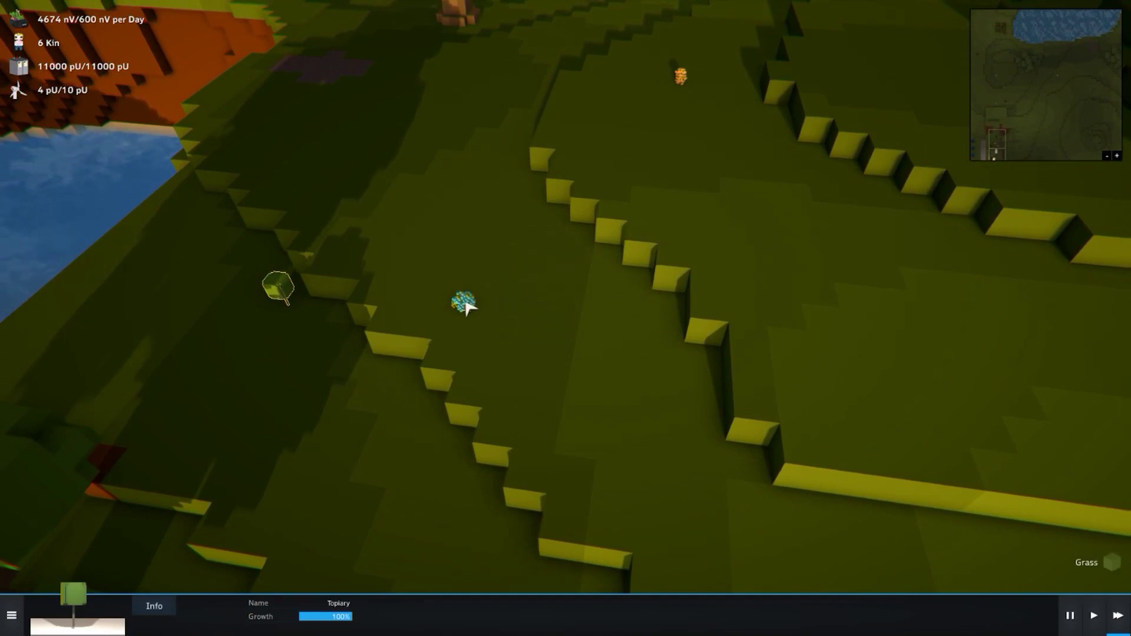
{"action": "left_click", "coordinate": [540, 370]}
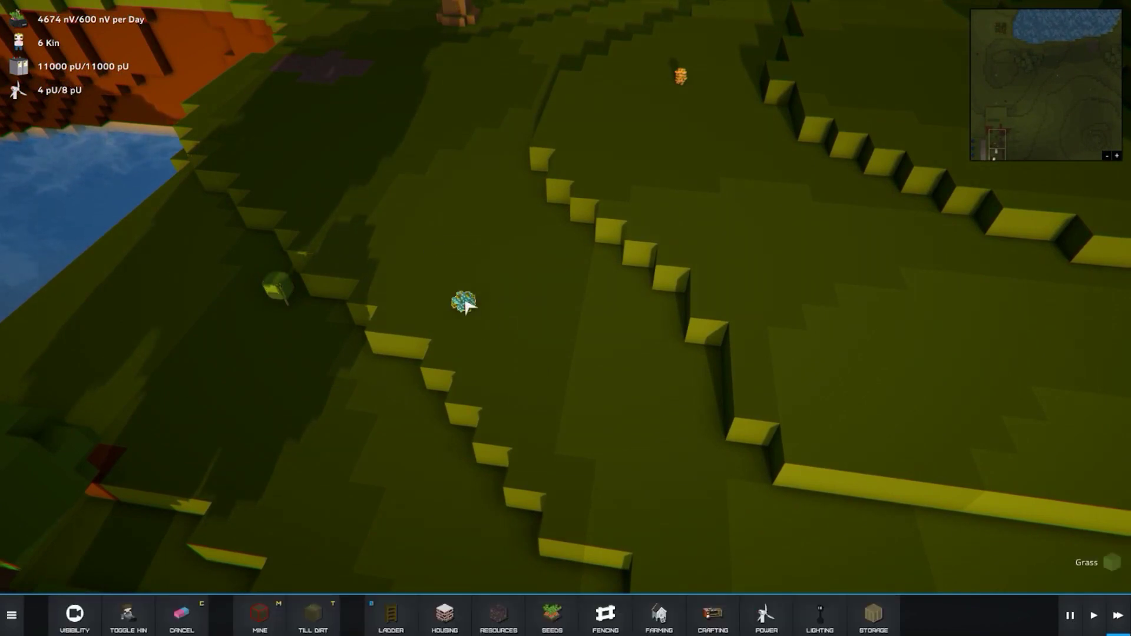
{"action": "left_click_drag", "start_coordinate": [464, 302], "coordinate": [413, 538]}
{"action": "left_click", "coordinate": [715, 160]}
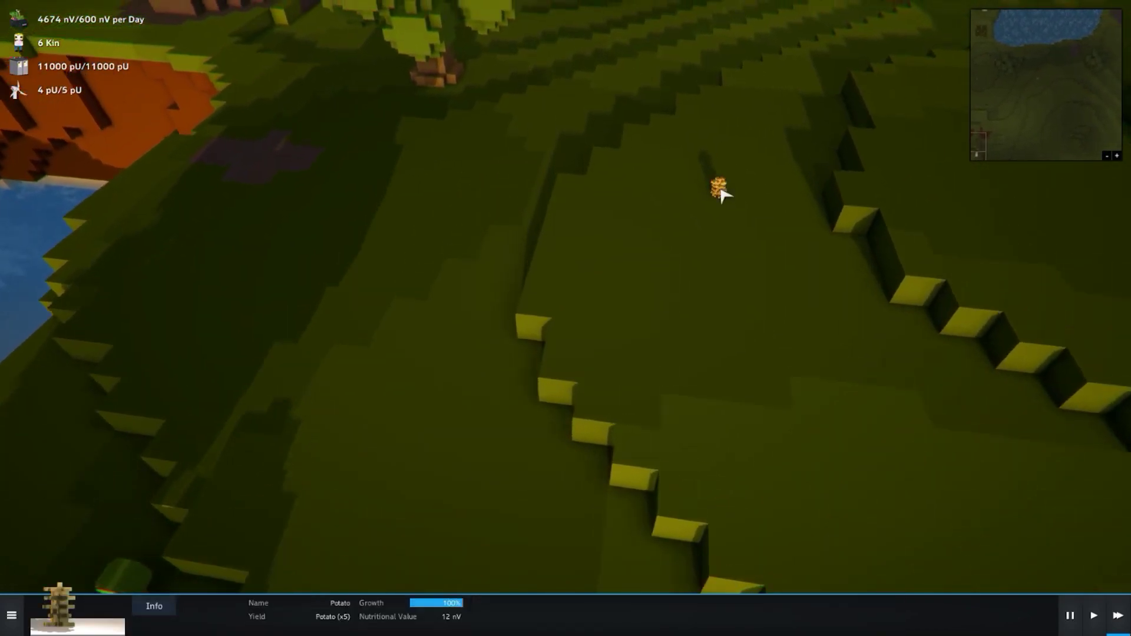
{"action": "mouse_move", "coordinate": [721, 193]}
{"action": "left_mouse_down"}
{"action": "mouse_move", "coordinate": [681, 376]}
{"action": "mouse_move", "coordinate": [345, 372]}
{"action": "mouse_move", "coordinate": [337, 449]}
{"action": "mouse_move", "coordinate": [541, 362]}
{"action": "mouse_move", "coordinate": [619, 349]}
{"action": "mouse_move", "coordinate": [421, 292]}
{"action": "mouse_move", "coordinate": [317, 189]}
{"action": "left_mouse_up"}
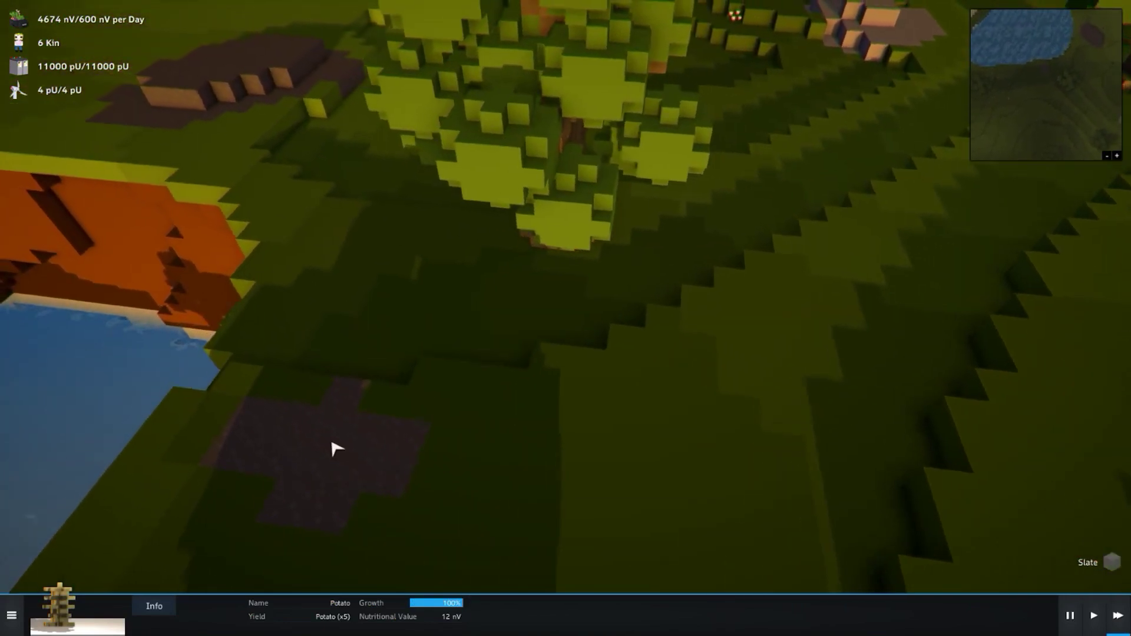
{"action": "left_click", "coordinate": [337, 449]}
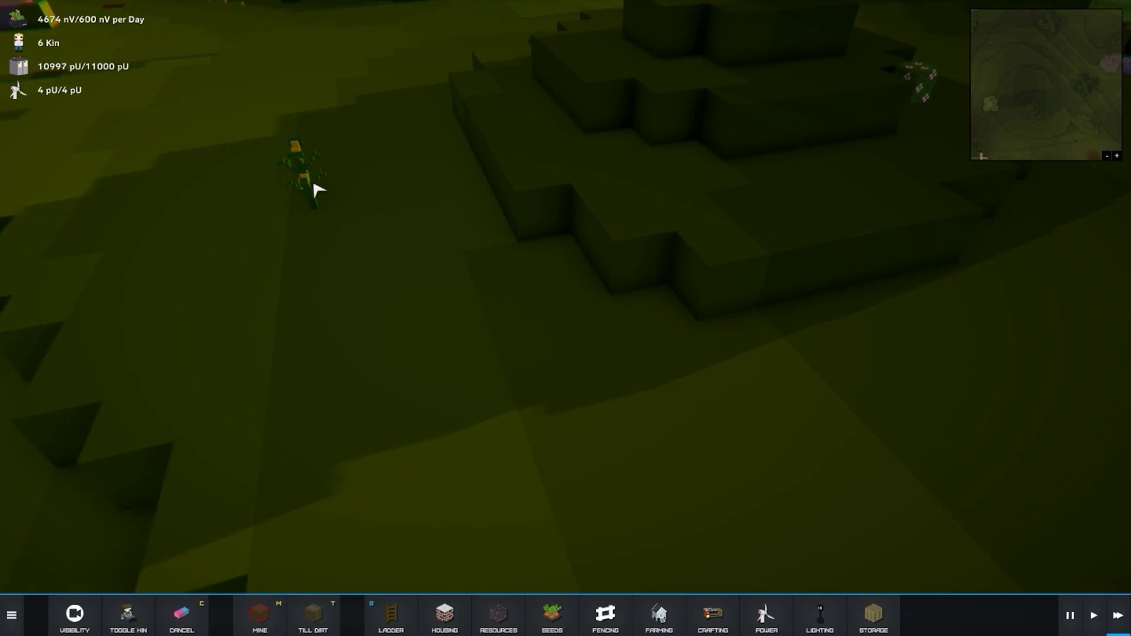
{"action": "left_click", "coordinate": [303, 186]}
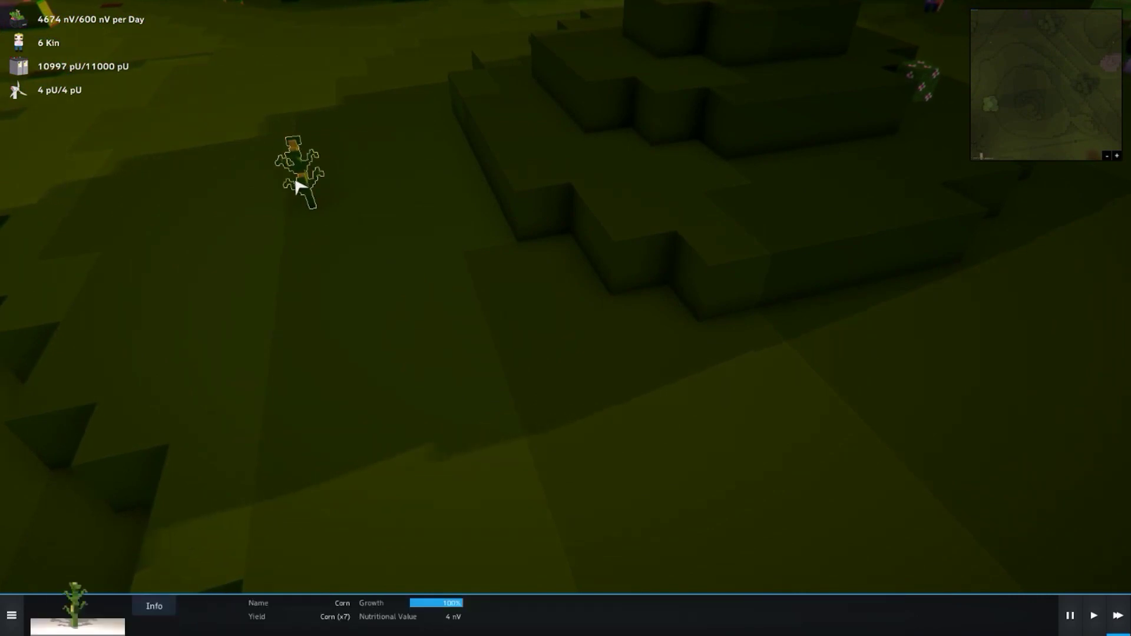
{"action": "scroll", "coordinate": [448, 262], "scroll_direction": "up", "scroll_amount": 3}
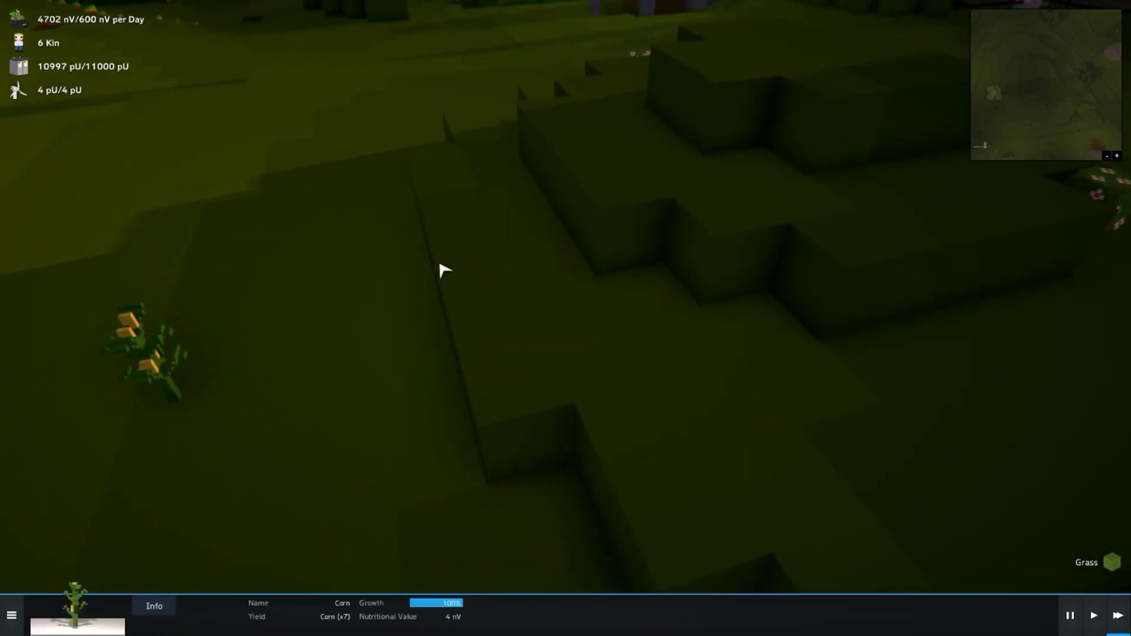
{"action": "scroll", "coordinate": [443, 269], "scroll_direction": "down", "scroll_amount": 5}
{"action": "left_click", "coordinate": [575, 276]}
{"action": "left_click", "coordinate": [562, 274]}
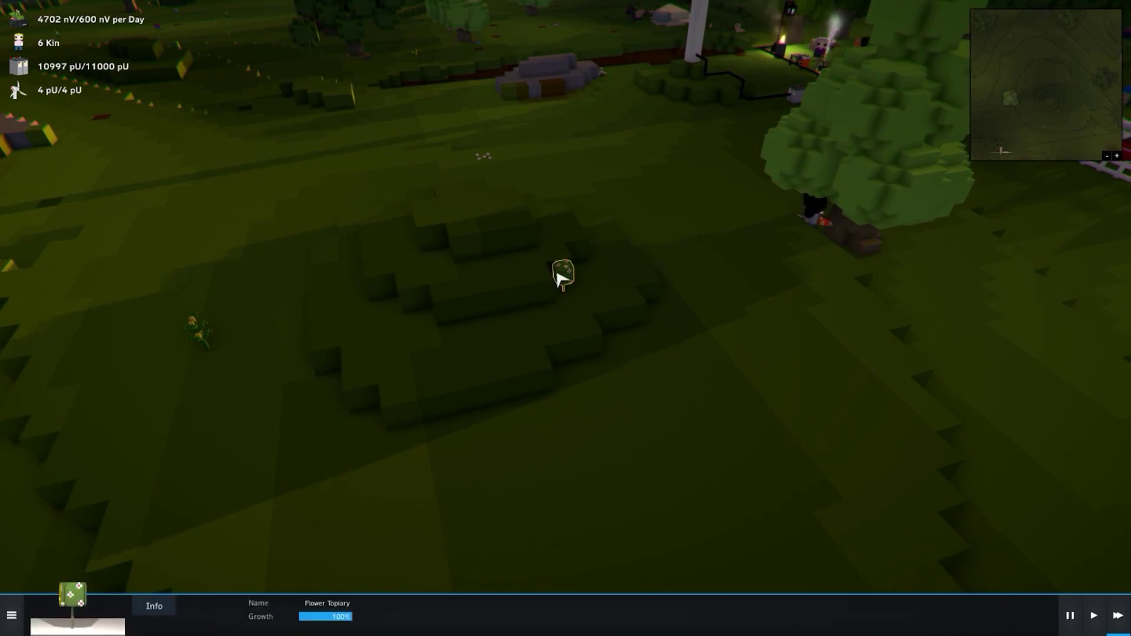
{"action": "scroll", "coordinate": [562, 274], "scroll_direction": "up", "scroll_amount": 5}
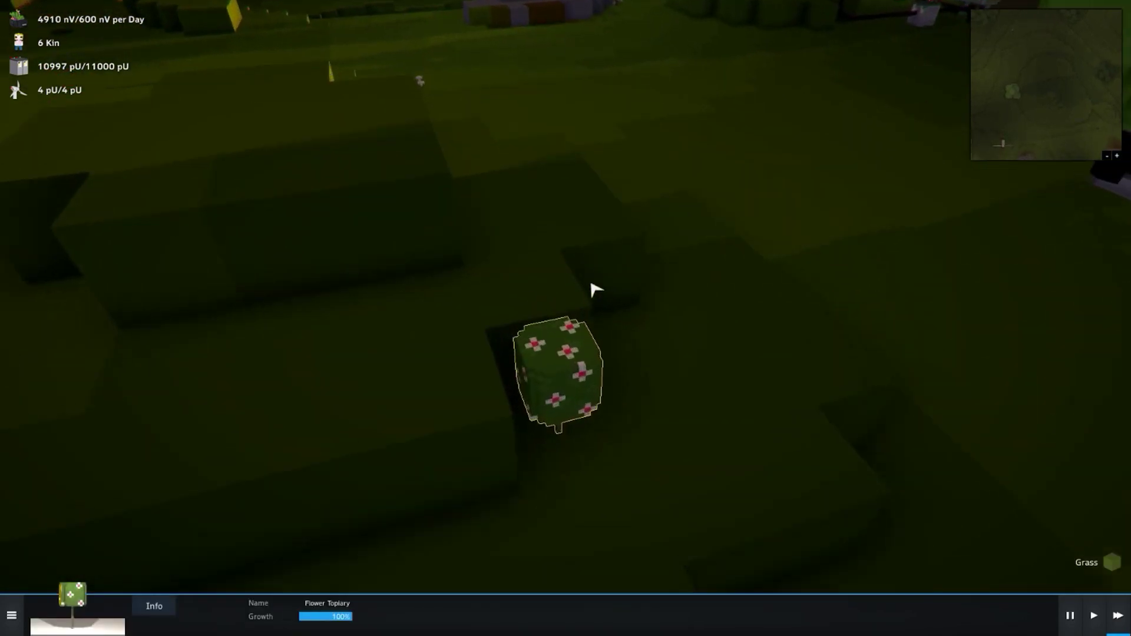
{"action": "left_click_drag", "start_coordinate": [595, 289], "coordinate": [355, 374]}
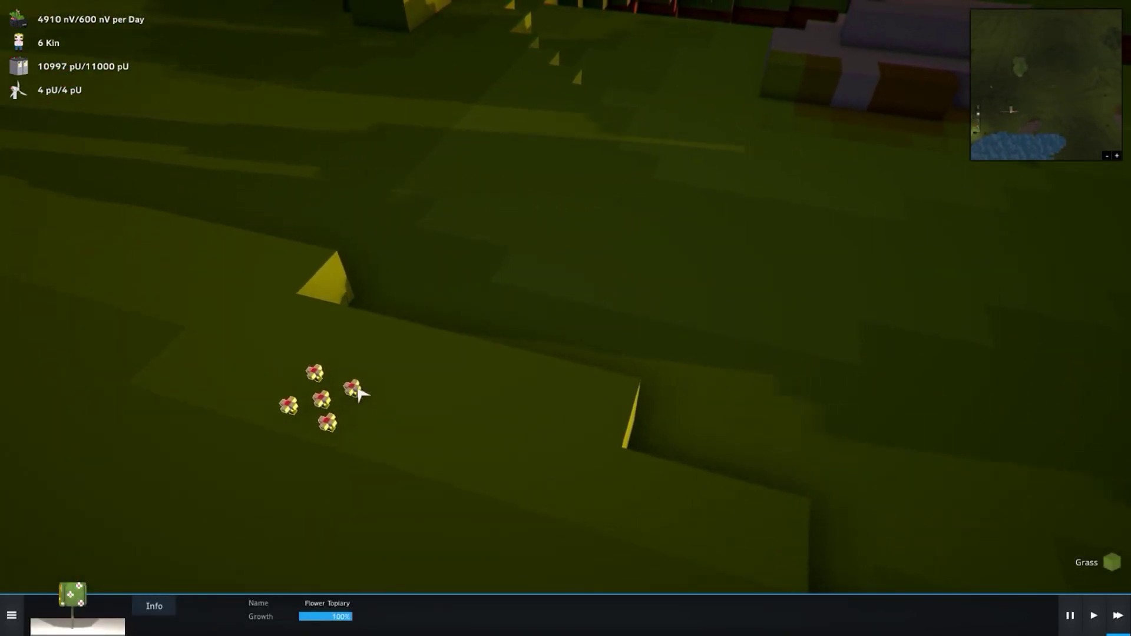
{"action": "left_click", "coordinate": [360, 393]}
{"action": "scroll", "coordinate": [586, 319], "scroll_direction": "down", "scroll_amount": 8}
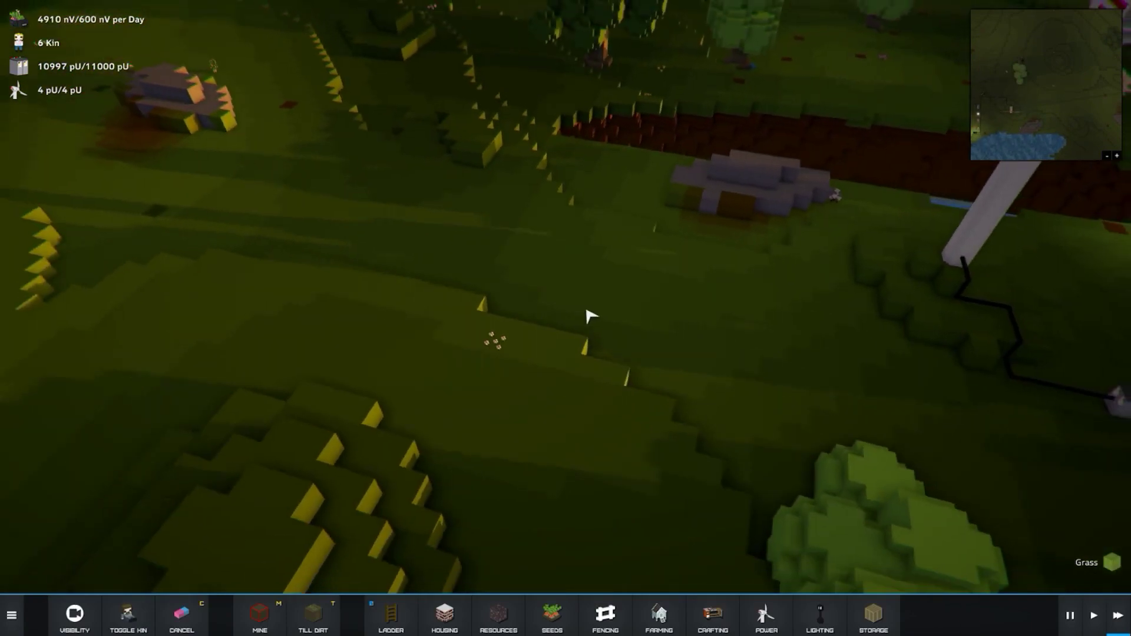
{"action": "mouse_move", "coordinate": [586, 313]}
{"action": "left_mouse_down"}
{"action": "mouse_move", "coordinate": [477, 305]}
{"action": "mouse_move", "coordinate": [270, 260]}
{"action": "left_mouse_up"}
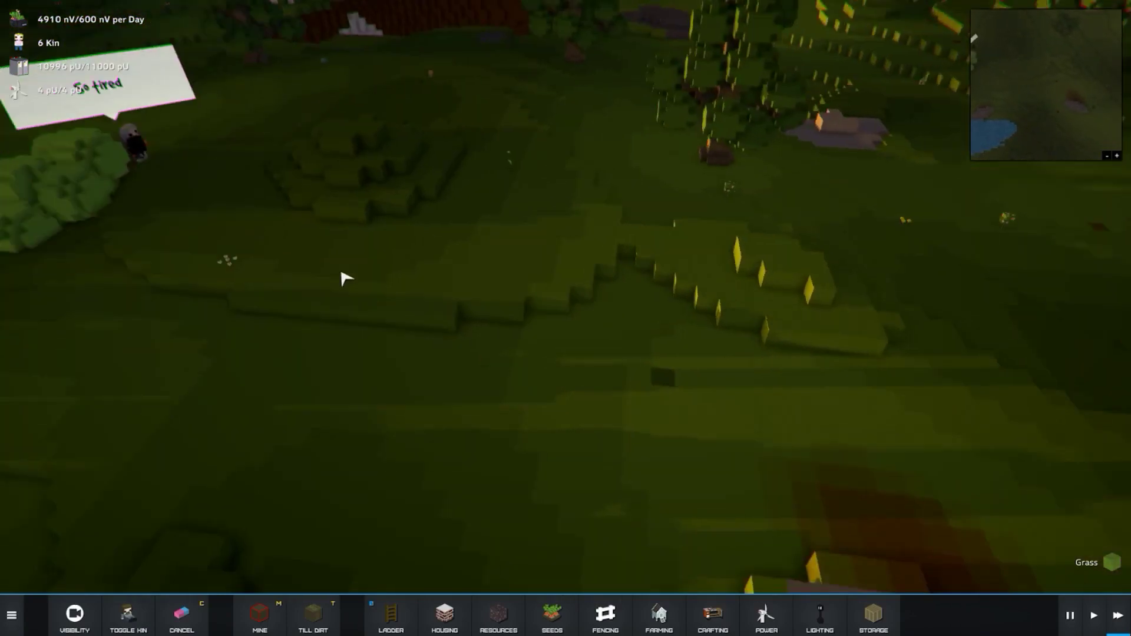
{"action": "scroll", "coordinate": [521, 221], "scroll_direction": "up", "scroll_amount": 6}
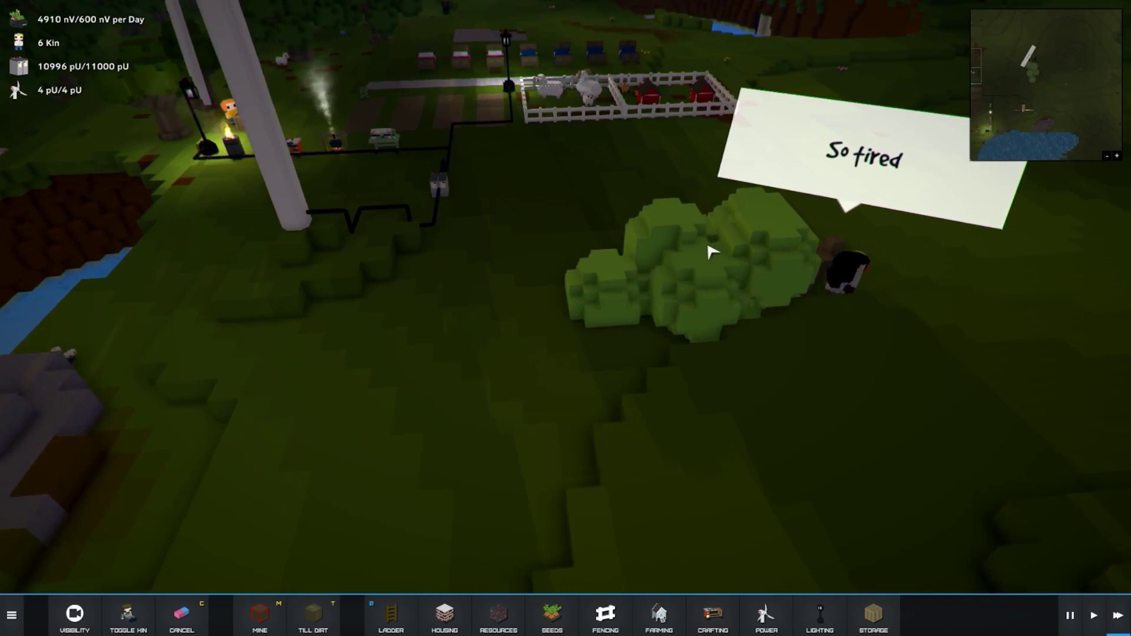
{"action": "mouse_move", "coordinate": [522, 221]}
{"action": "left_mouse_down"}
{"action": "mouse_move", "coordinate": [743, 327]}
{"action": "mouse_move", "coordinate": [688, 387]}
{"action": "left_mouse_up"}
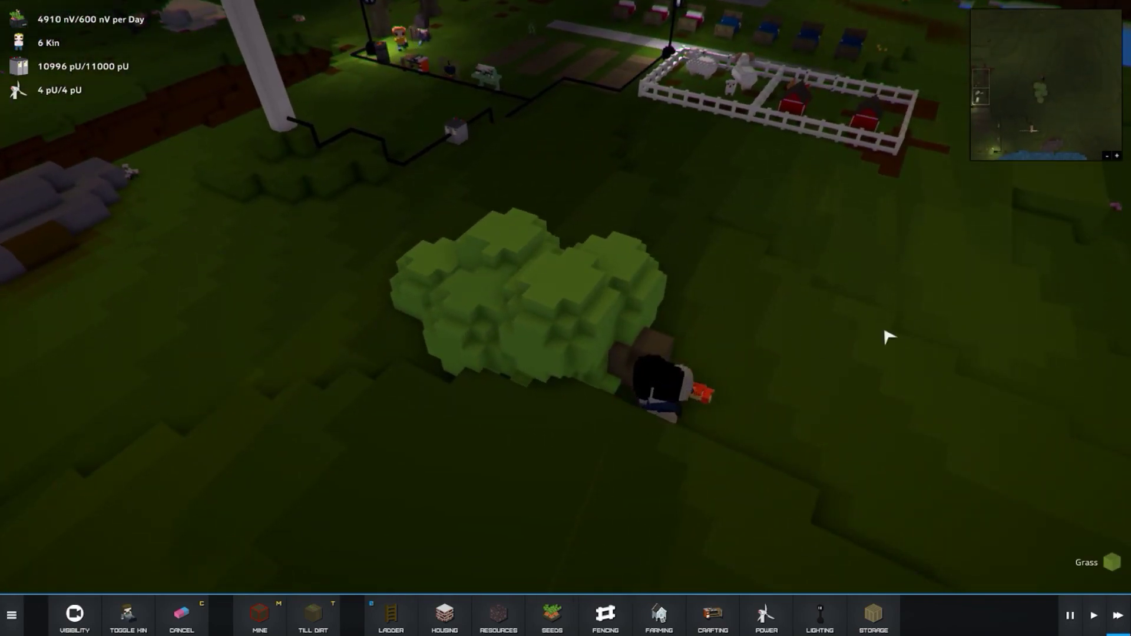
Mark a strip of grass blocks just below the fenced pen for building.
{"action": "mouse_move", "coordinate": [770, 356]}
{"action": "left_mouse_down"}
{"action": "mouse_move", "coordinate": [601, 318]}
{"action": "mouse_move", "coordinate": [425, 395]}
{"action": "left_mouse_up"}
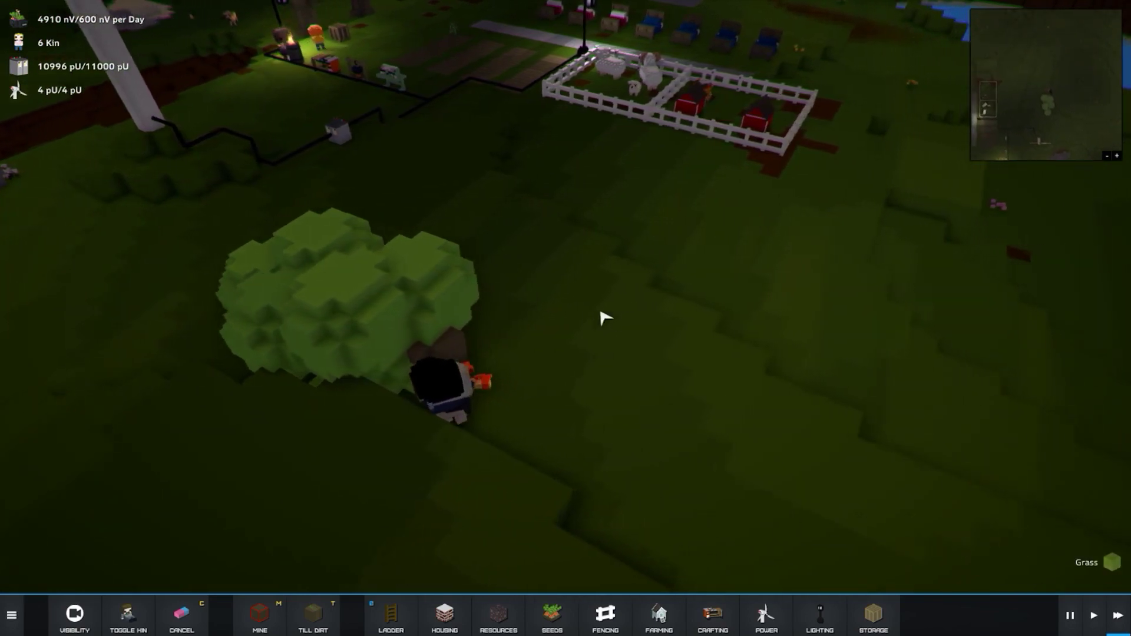
{"action": "scroll", "coordinate": [623, 384], "scroll_direction": "down", "scroll_amount": 5}
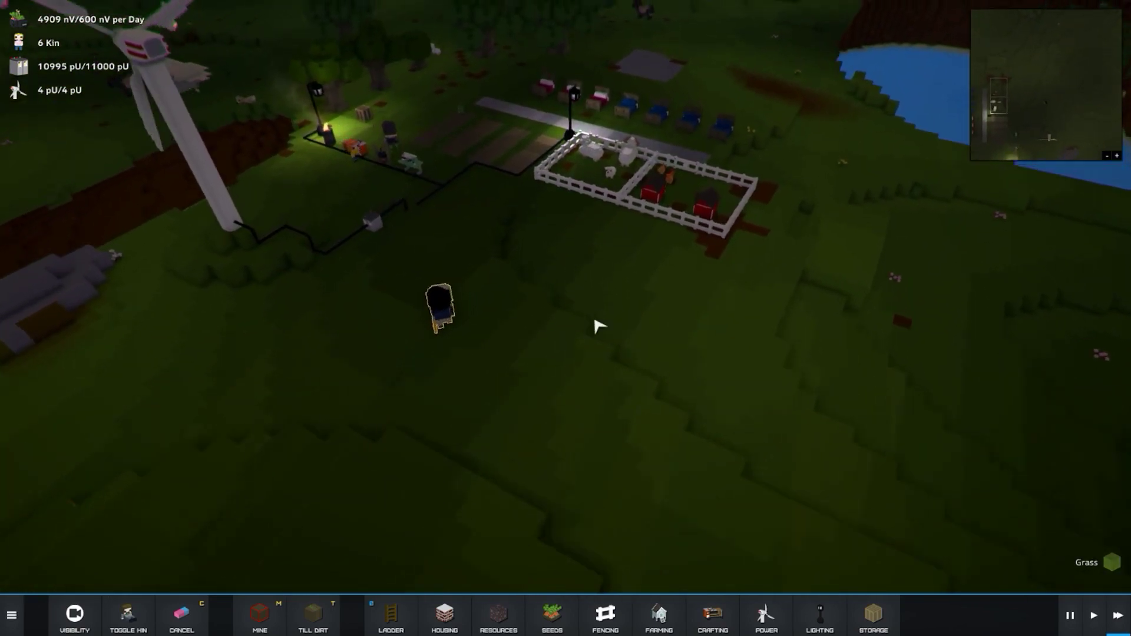
{"action": "scroll", "coordinate": [601, 318], "scroll_direction": "up", "scroll_amount": 3}
{"action": "scroll", "coordinate": [601, 318], "scroll_direction": "up", "scroll_amount": 3}
{"action": "scroll", "coordinate": [601, 318], "scroll_direction": "up", "scroll_amount": 3}
{"action": "left_click_drag", "start_coordinate": [855, 414], "coordinate": [702, 408]}
{"action": "left_click", "coordinate": [500, 615]}
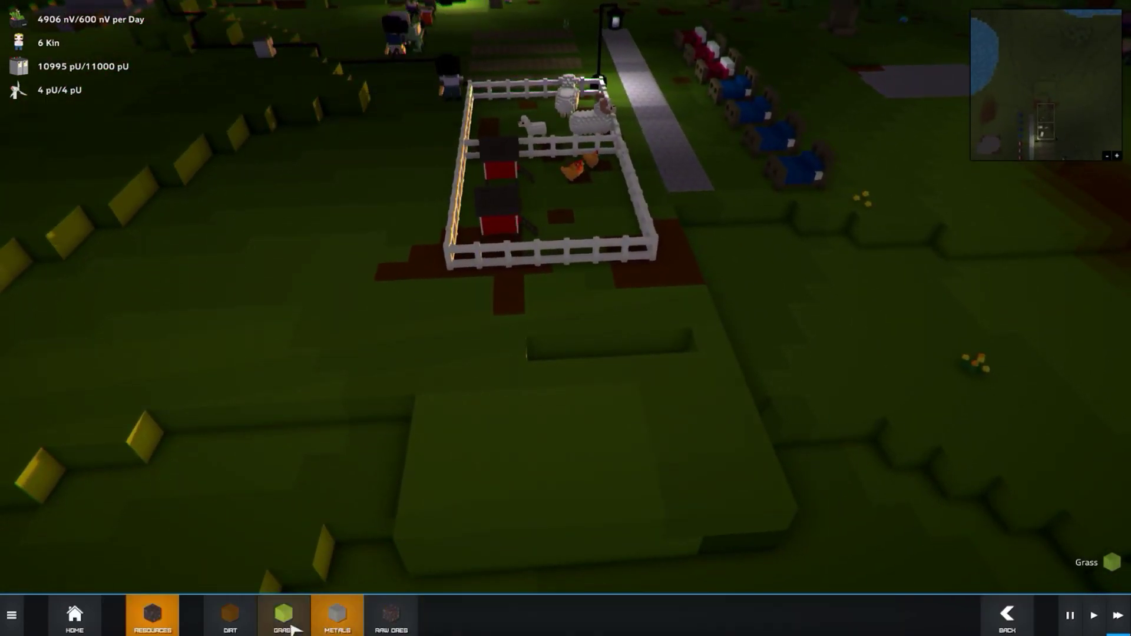
{"action": "scroll", "coordinate": [538, 518], "scroll_direction": "up", "scroll_amount": 3}
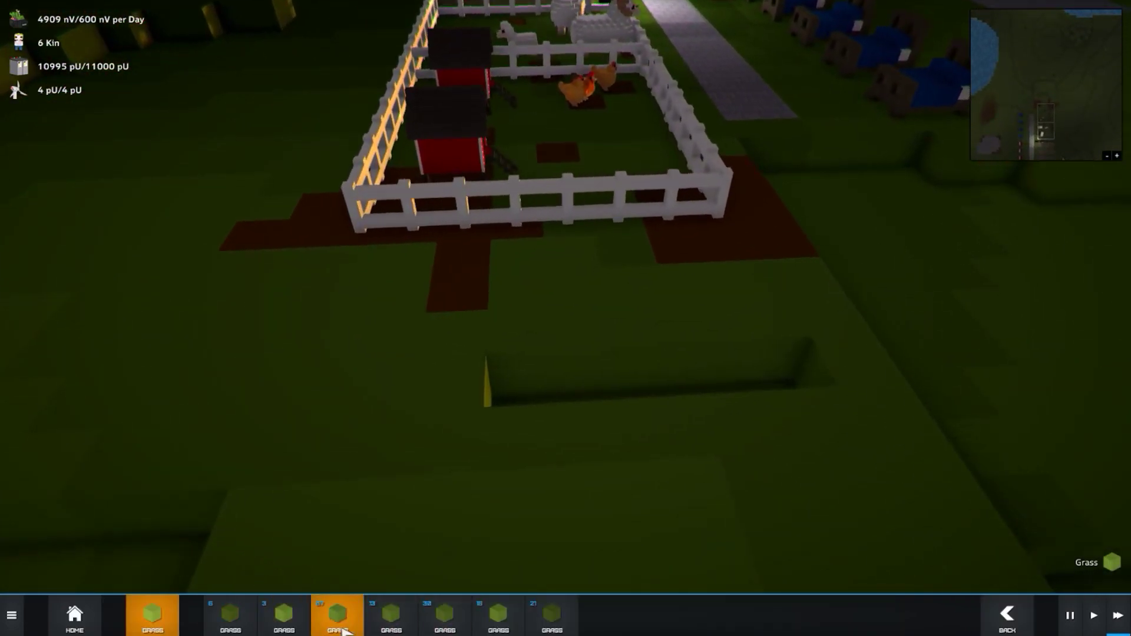
{"action": "left_click", "coordinate": [338, 616]}
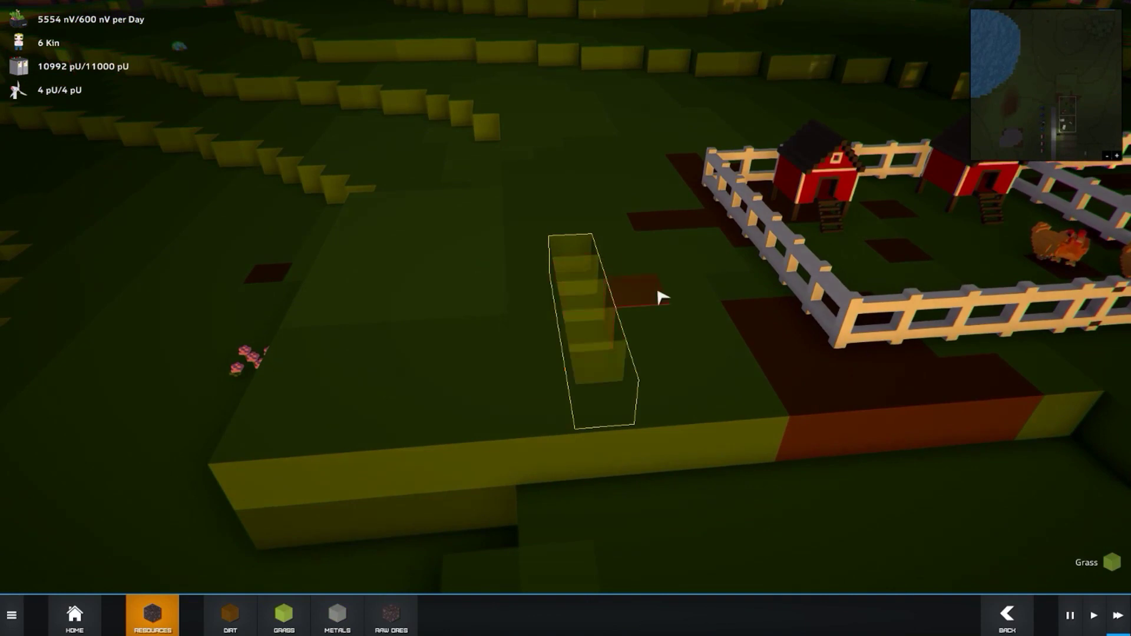
{"action": "right_click", "coordinate": [661, 297]}
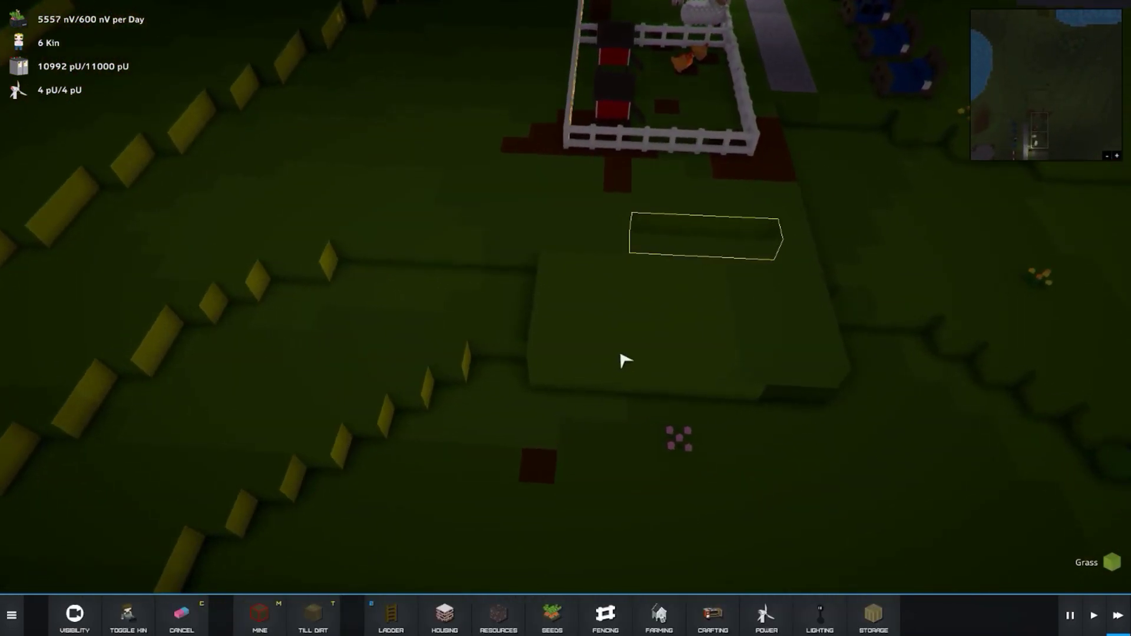
{"action": "left_click", "coordinate": [604, 614]}
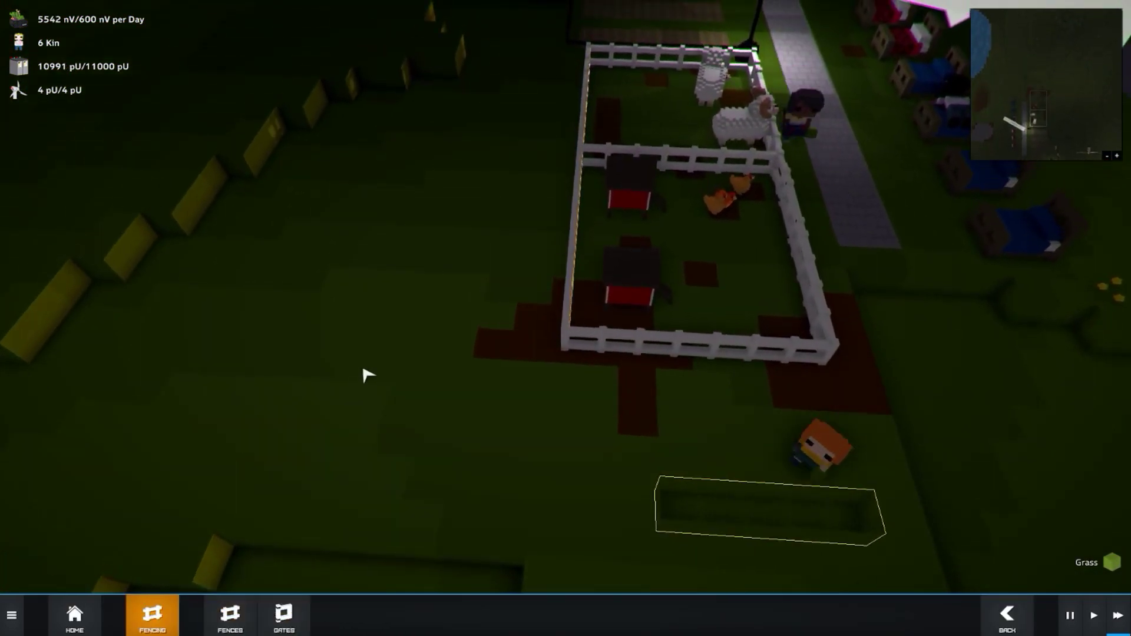
Browse the gate and fence piece options in the Fencing menu.
{"action": "left_click", "coordinate": [153, 615]}
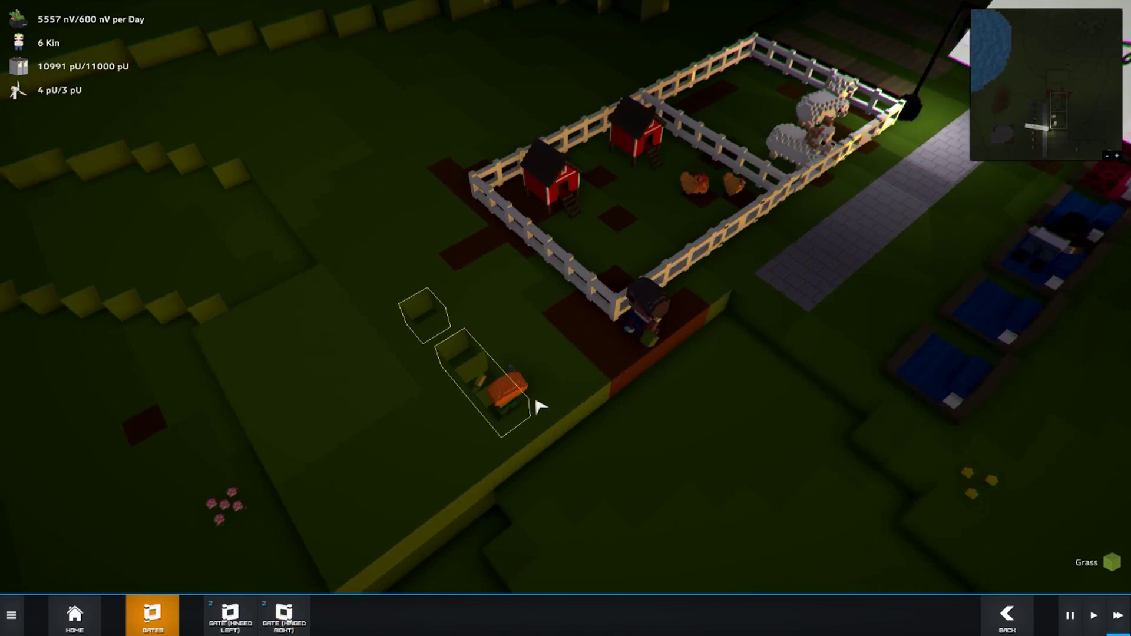
{"action": "scroll", "coordinate": [565, 354], "scroll_direction": "up", "scroll_amount": 4}
{"action": "scroll", "coordinate": [566, 402], "scroll_direction": "down", "scroll_amount": 3}
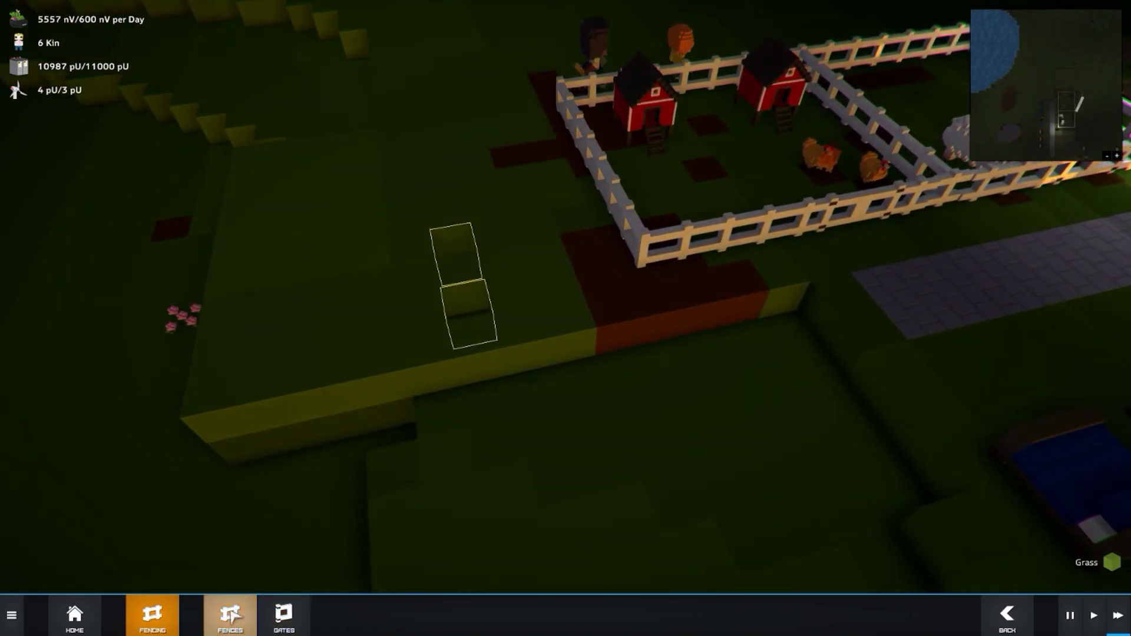
{"action": "right_click", "coordinate": [613, 272]}
{"action": "left_click", "coordinate": [610, 618]}
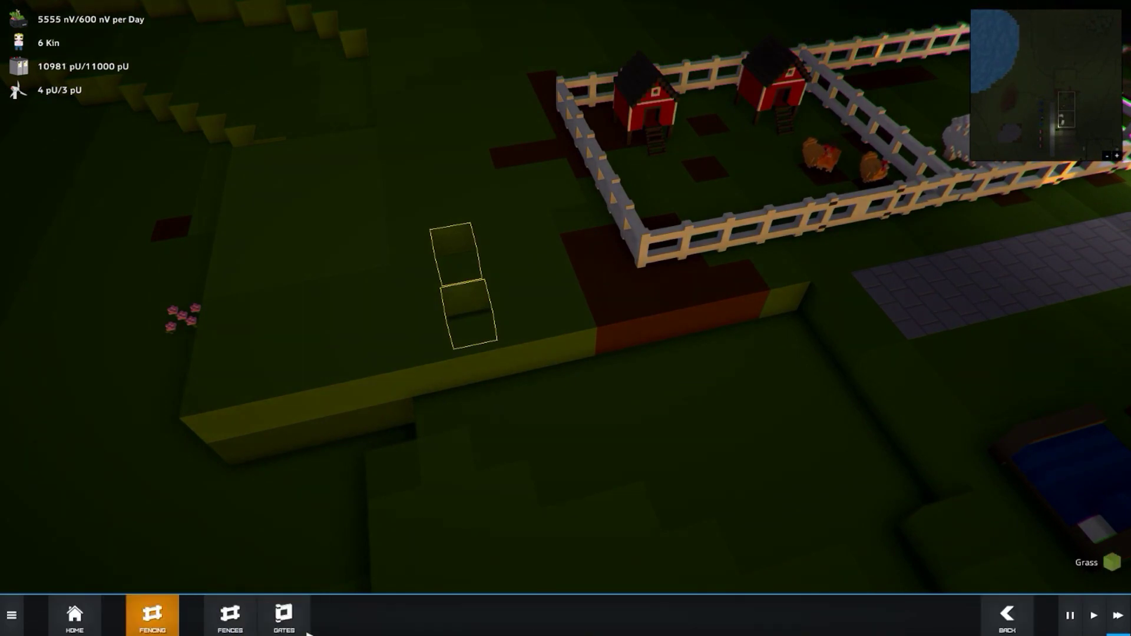
{"action": "left_click", "coordinate": [222, 616]}
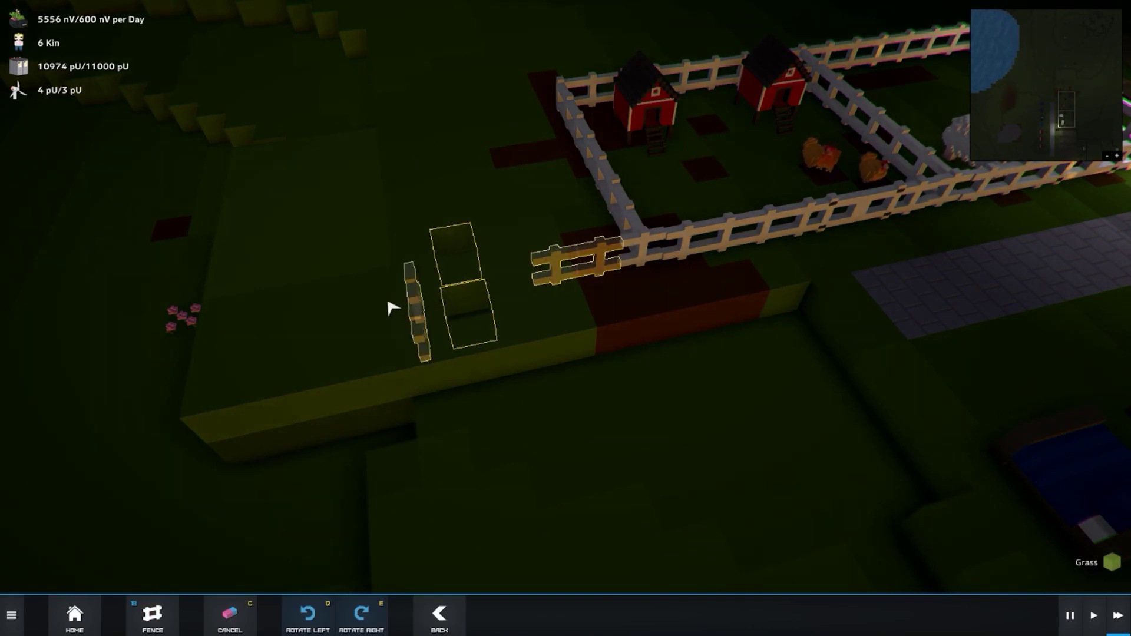
{"action": "scroll", "coordinate": [510, 286], "scroll_direction": "up", "scroll_amount": 4}
{"action": "right_click", "coordinate": [511, 292]}
Place a gate beside the pen and two fence pieces filling the gap.
{"action": "left_click", "coordinate": [283, 616]}
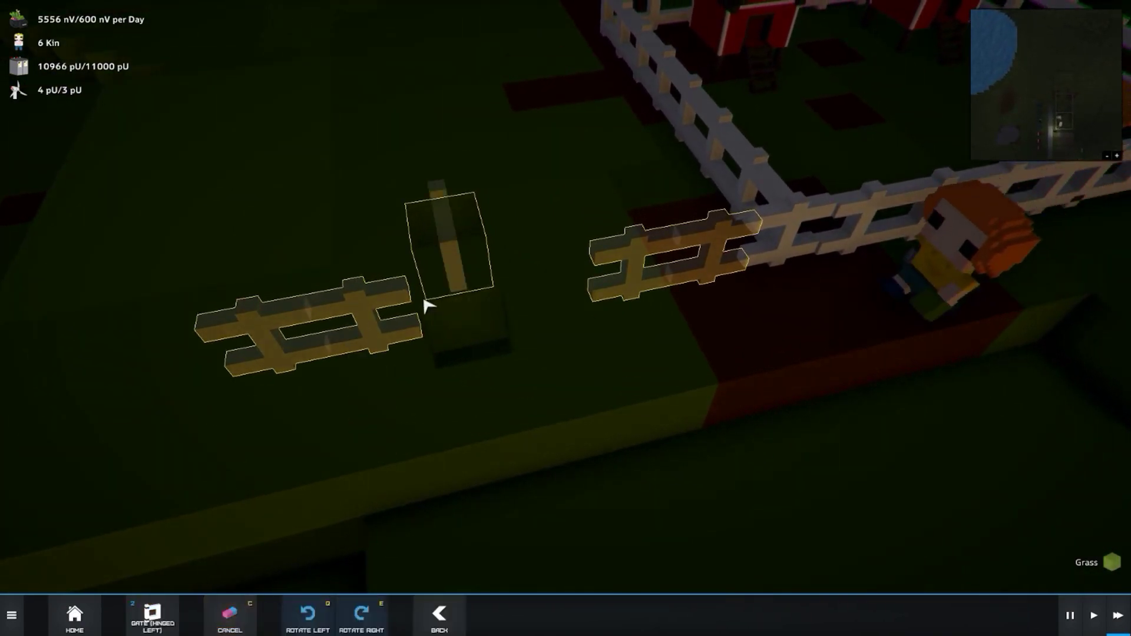
{"action": "left_click", "coordinate": [426, 305]}
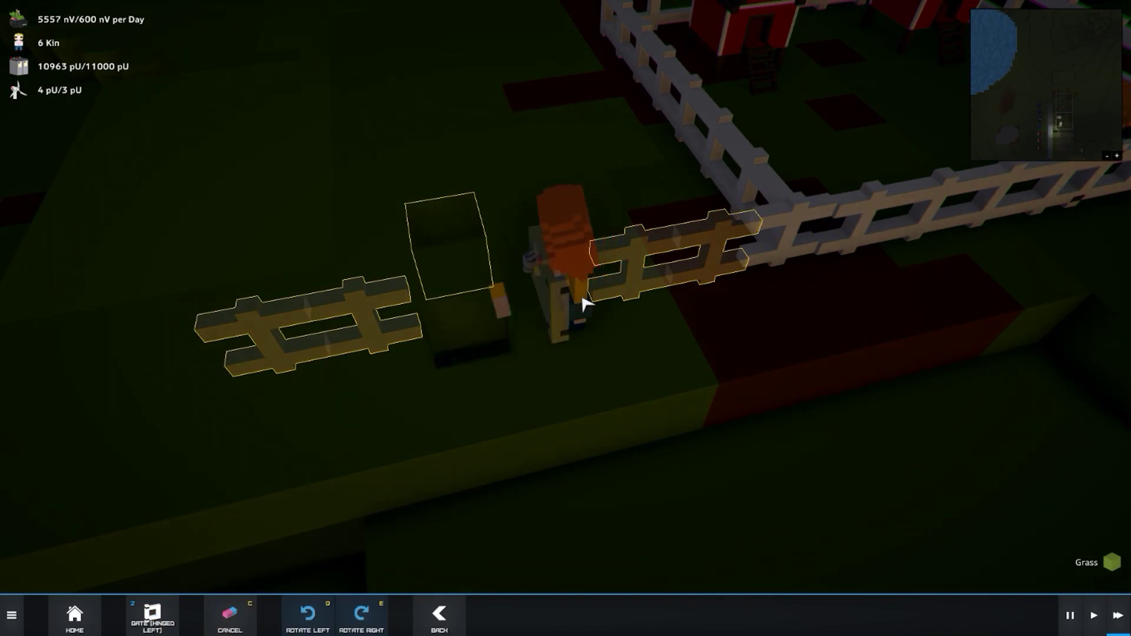
{"action": "left_click", "coordinate": [583, 303]}
{"action": "left_click", "coordinate": [508, 314]}
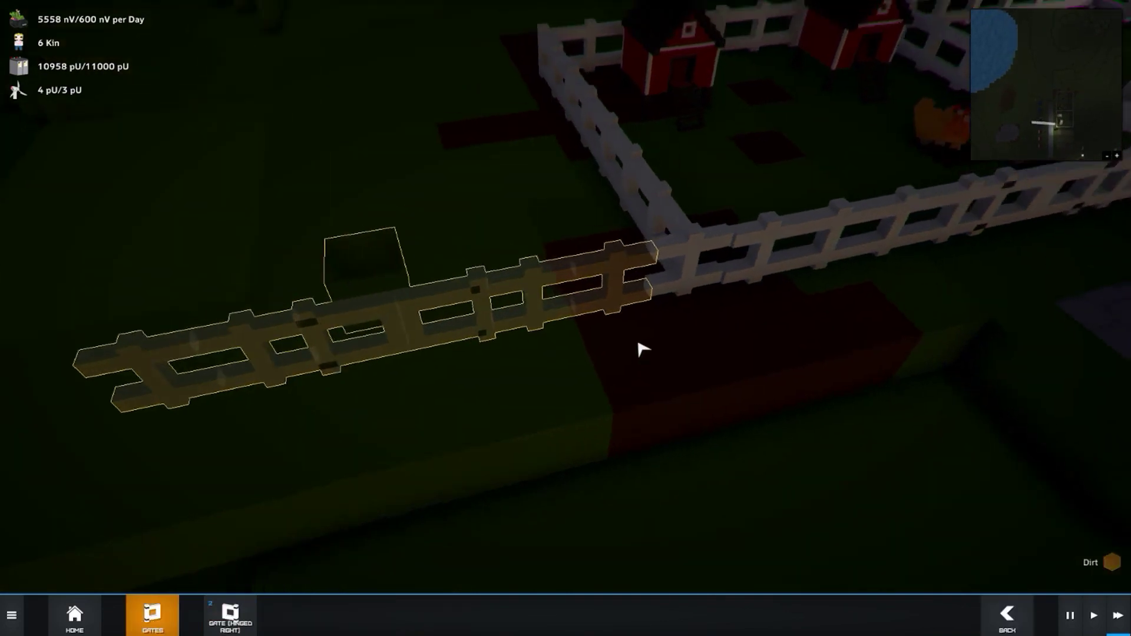
{"action": "mouse_move", "coordinate": [657, 383]}
{"action": "left_mouse_down"}
{"action": "mouse_move", "coordinate": [614, 333]}
{"action": "mouse_move", "coordinate": [760, 376]}
{"action": "mouse_move", "coordinate": [548, 379]}
{"action": "mouse_move", "coordinate": [558, 378]}
{"action": "mouse_move", "coordinate": [443, 354]}
{"action": "mouse_move", "coordinate": [468, 311]}
{"action": "mouse_move", "coordinate": [541, 281]}
{"action": "mouse_move", "coordinate": [658, 285]}
{"action": "mouse_move", "coordinate": [410, 268]}
{"action": "mouse_move", "coordinate": [725, 406]}
{"action": "left_mouse_up"}
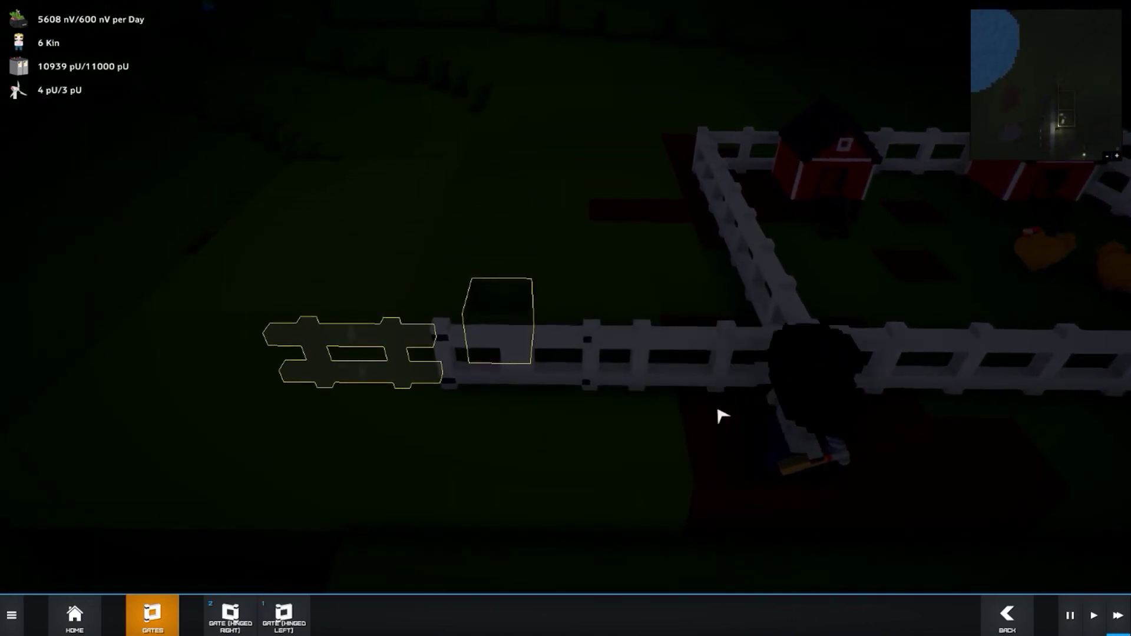
Inspect the villagers working near the fence line.
{"action": "left_click", "coordinate": [963, 425]}
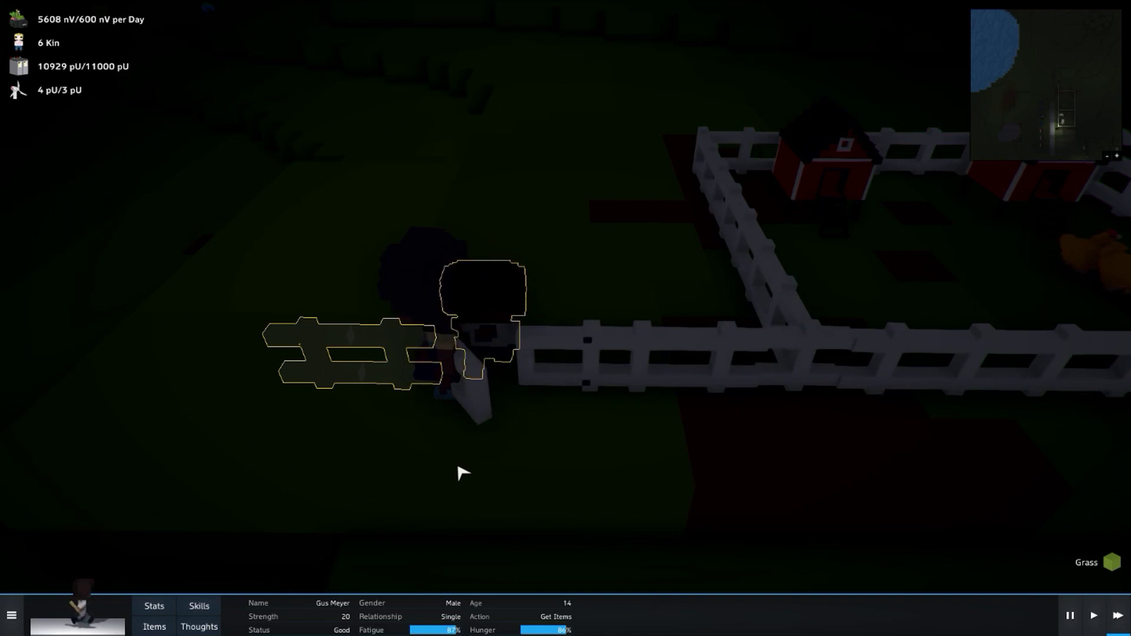
{"action": "left_click", "coordinate": [576, 367]}
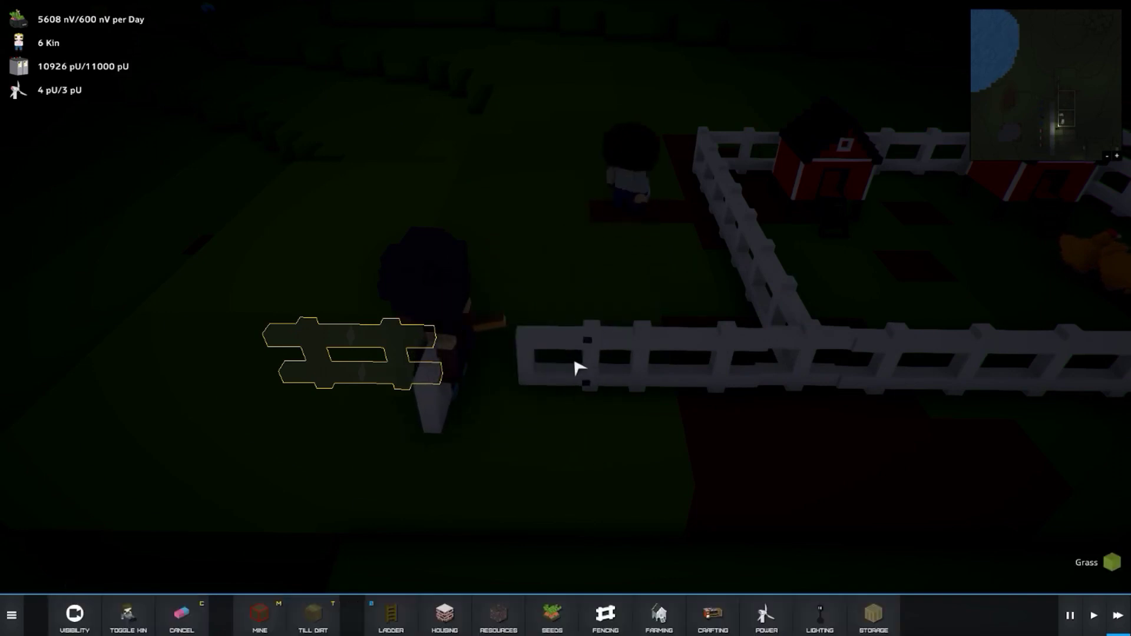
{"action": "left_click", "coordinate": [424, 416]}
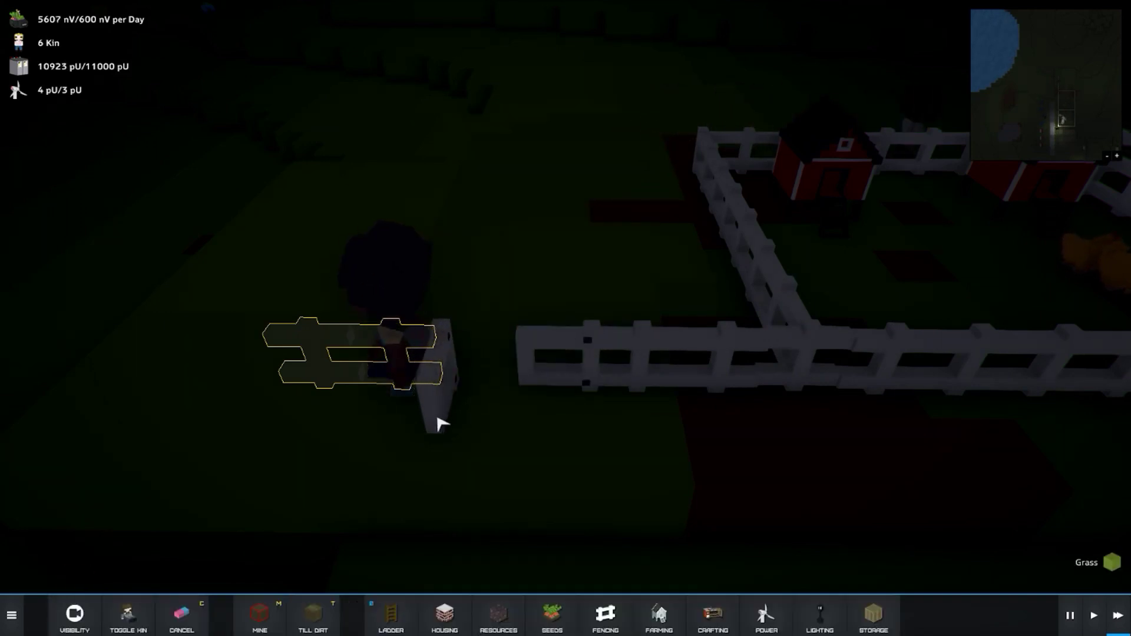
{"action": "left_click", "coordinate": [491, 350]}
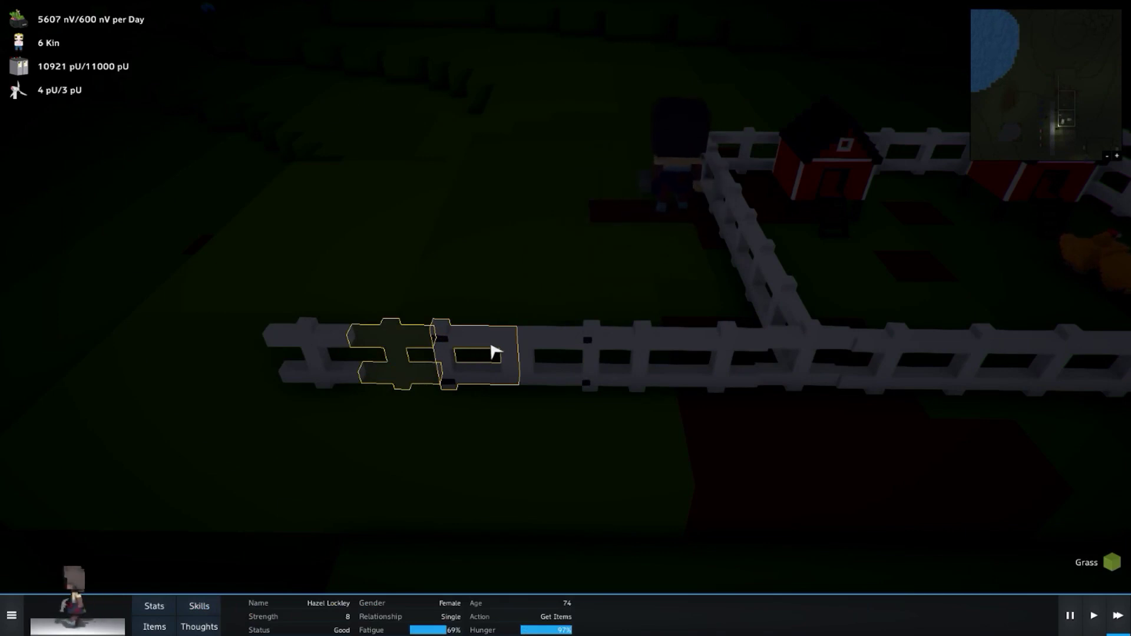
{"action": "left_click", "coordinate": [496, 352]}
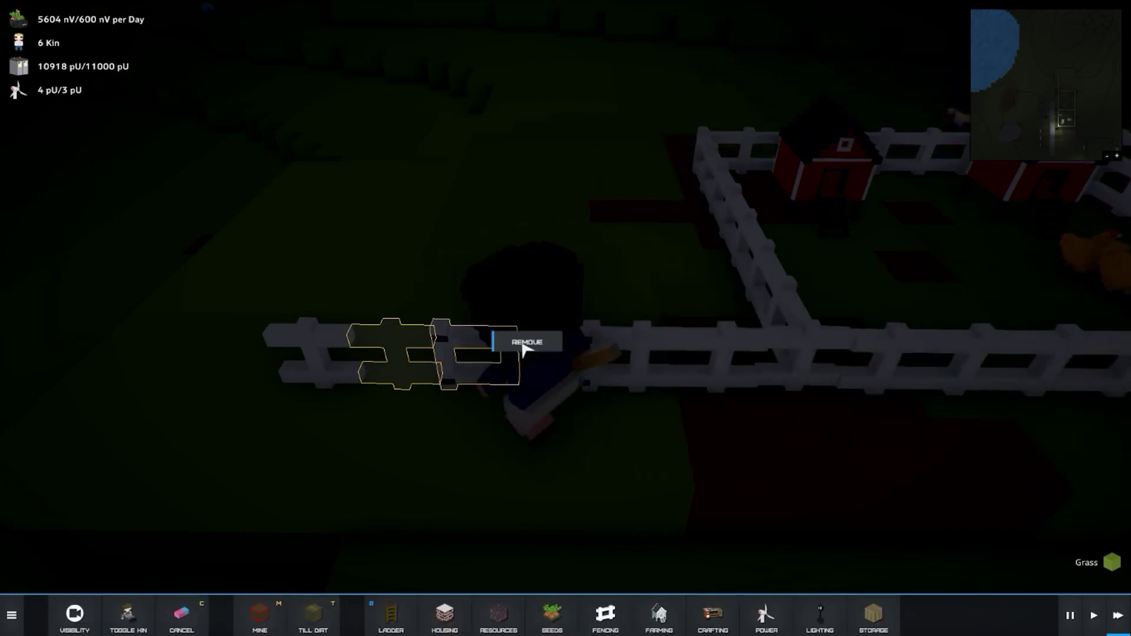
Place a fence piece closing the gap in the white fence line.
{"action": "left_click", "coordinate": [564, 344]}
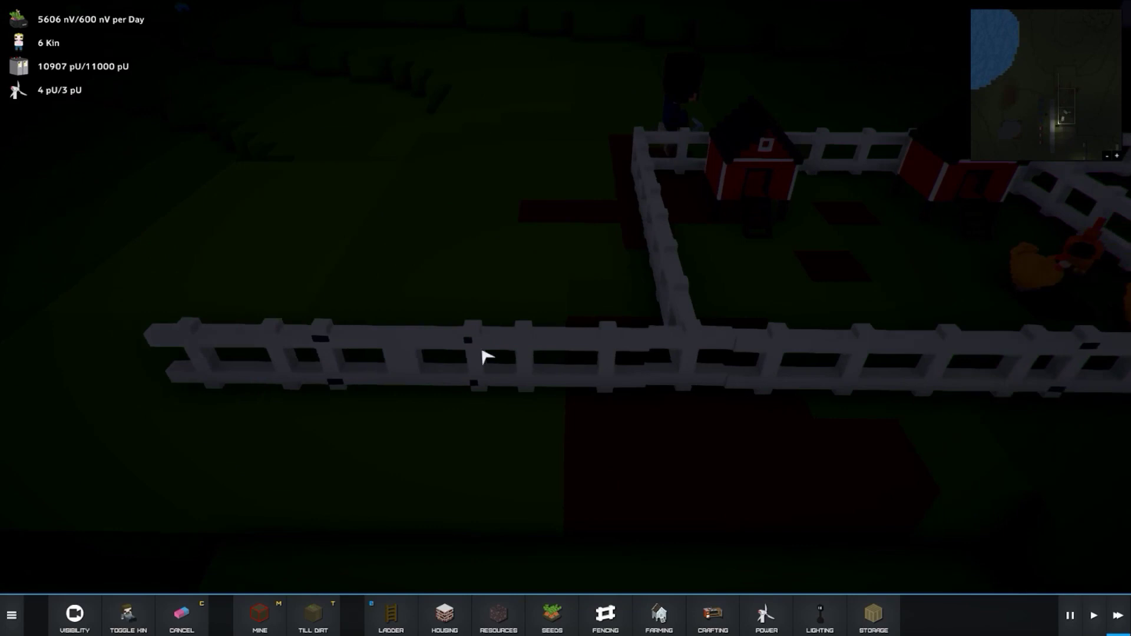
{"action": "key", "text": "d"}
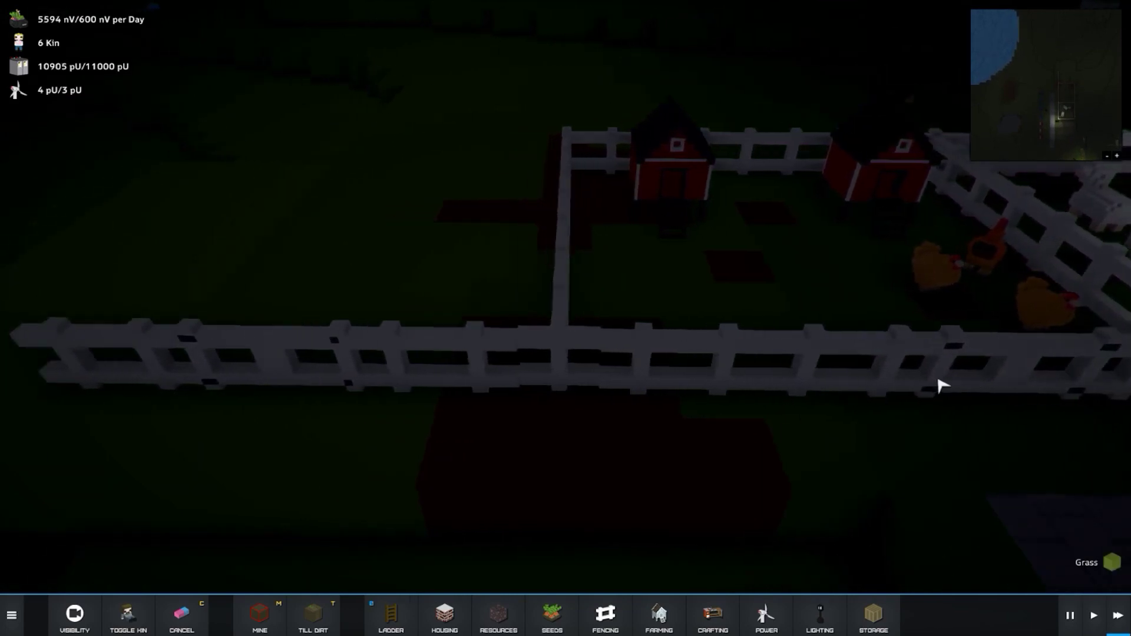
{"action": "key", "text": "a"}
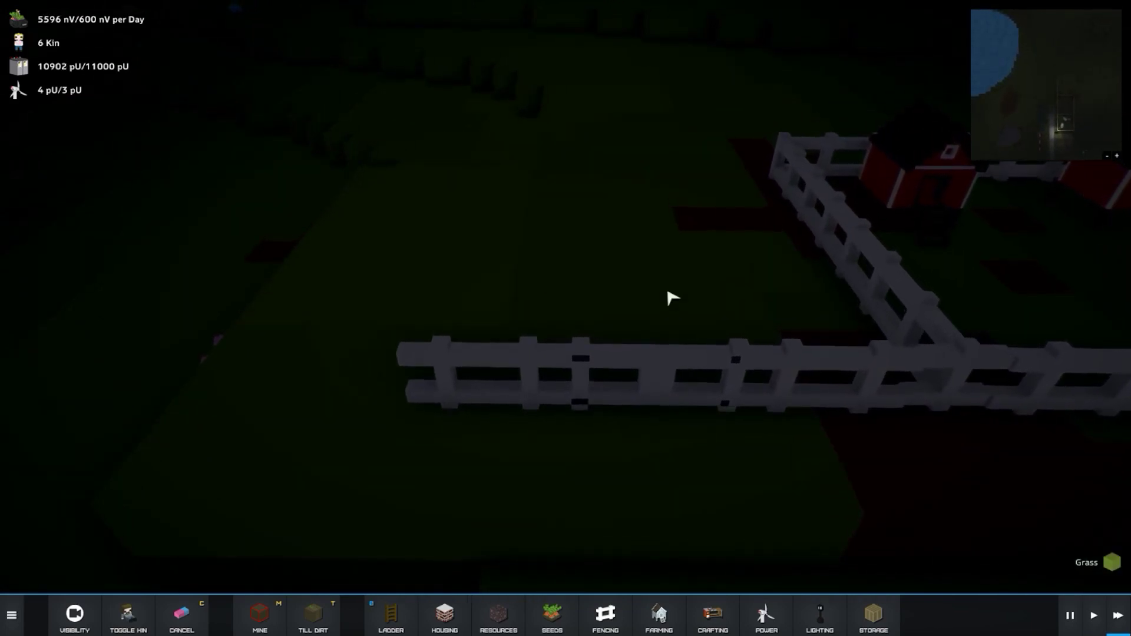
{"action": "left_click", "coordinate": [653, 376]}
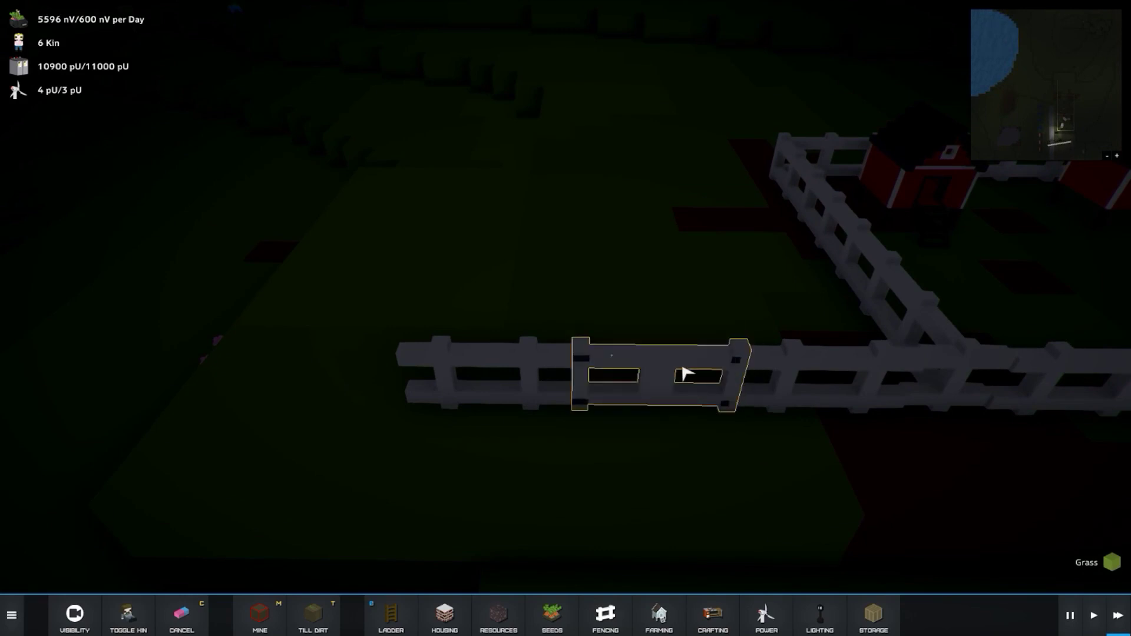
{"action": "scroll", "coordinate": [683, 281], "scroll_direction": "down", "scroll_amount": 3}
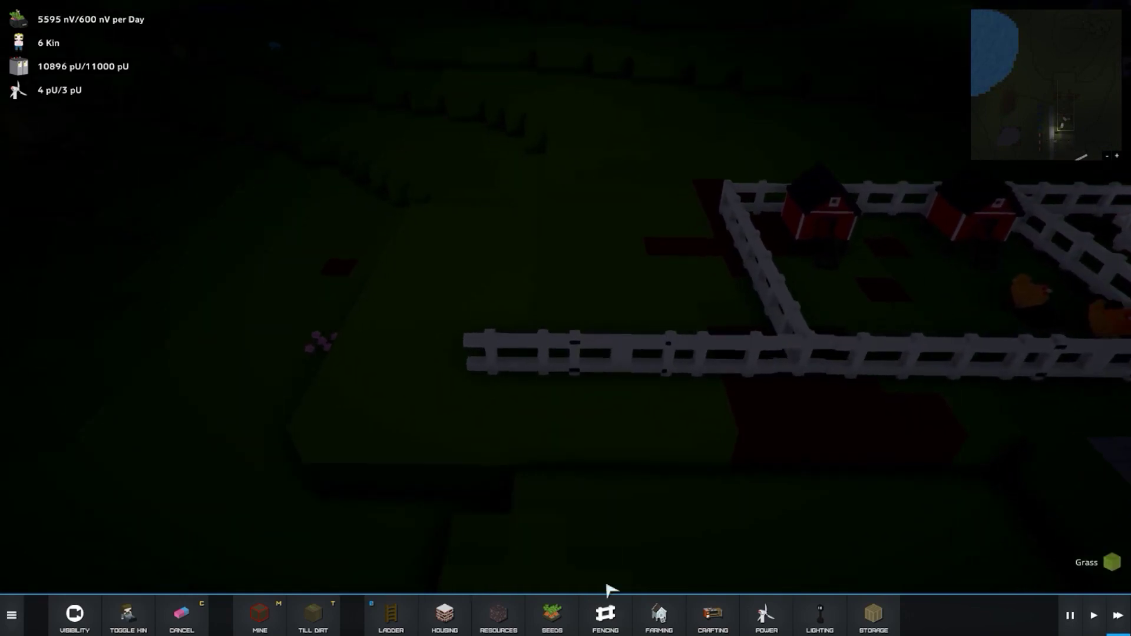
{"action": "left_click", "coordinate": [605, 614]}
Choose plain fence pieces and survey the enlarged pen layout beside the barns.
{"action": "left_click", "coordinate": [231, 615]}
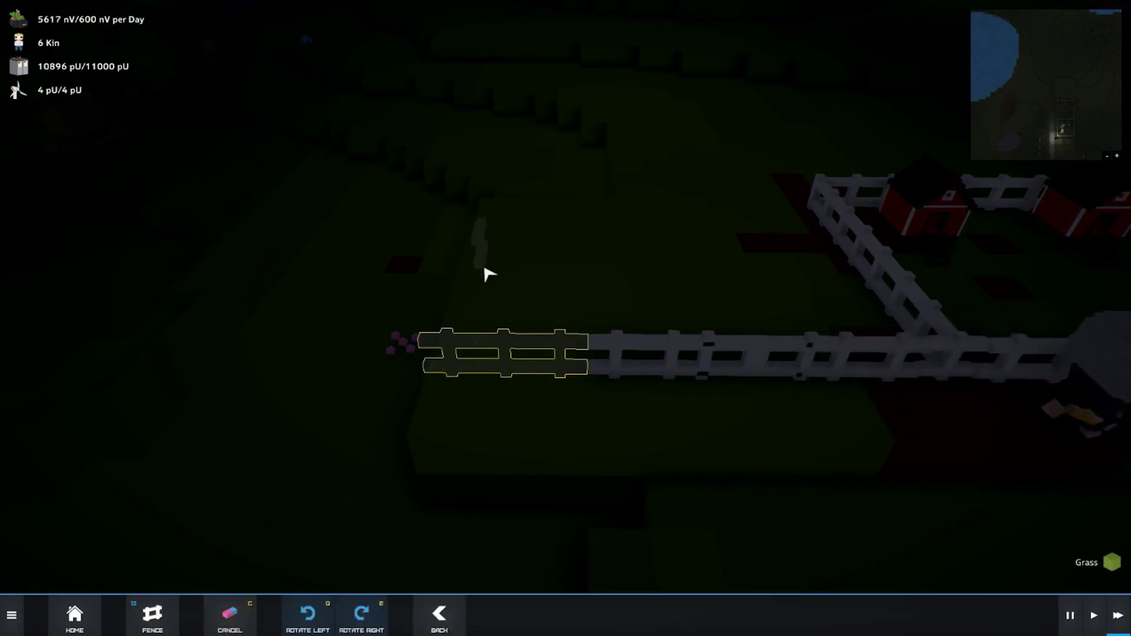
{"action": "key", "text": "e"}
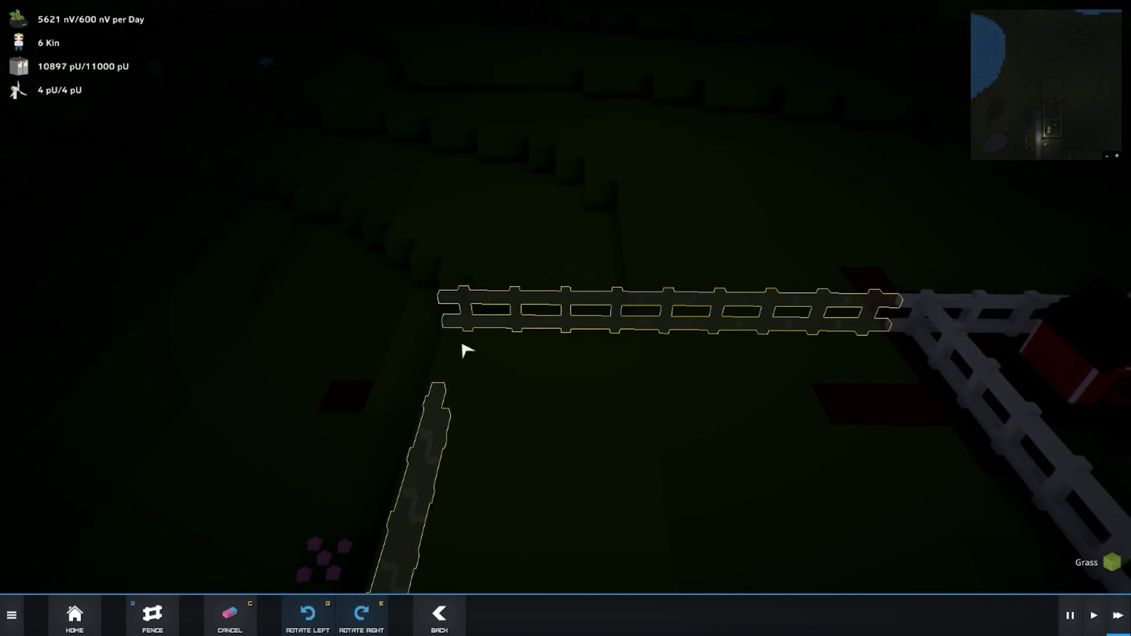
{"action": "key", "text": "s"}
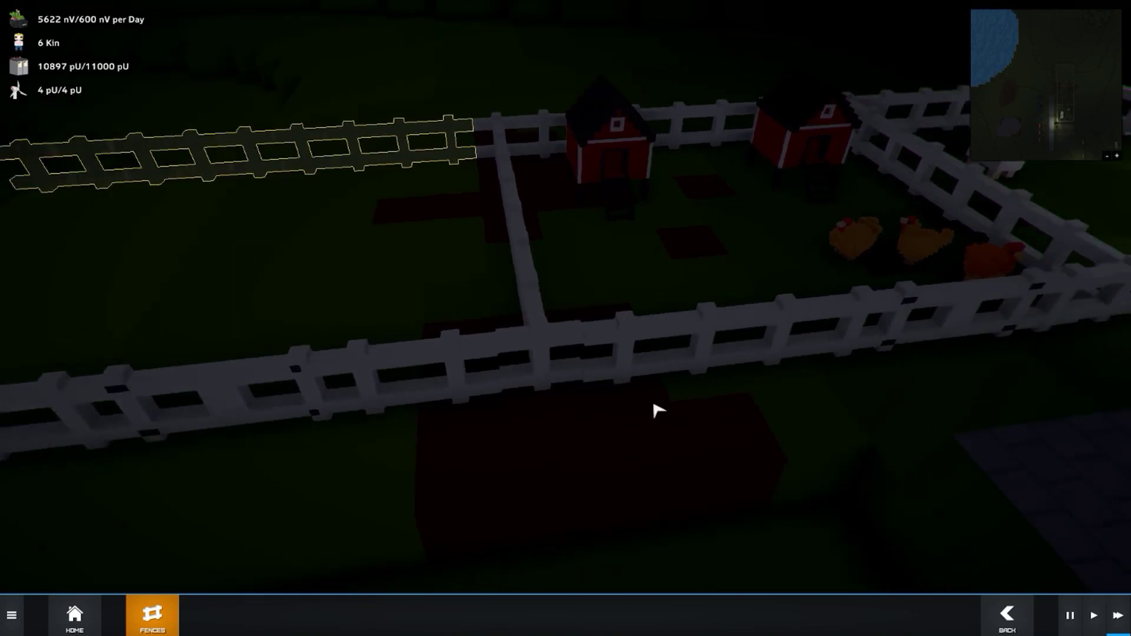
{"action": "key", "text": "d"}
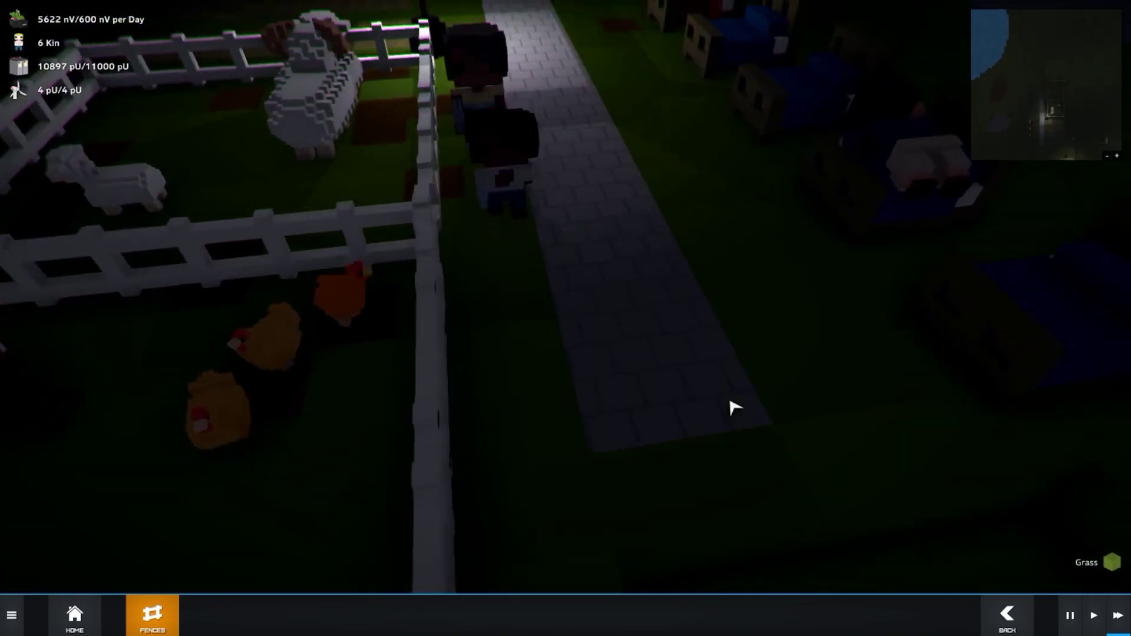
{"action": "key", "text": "q"}
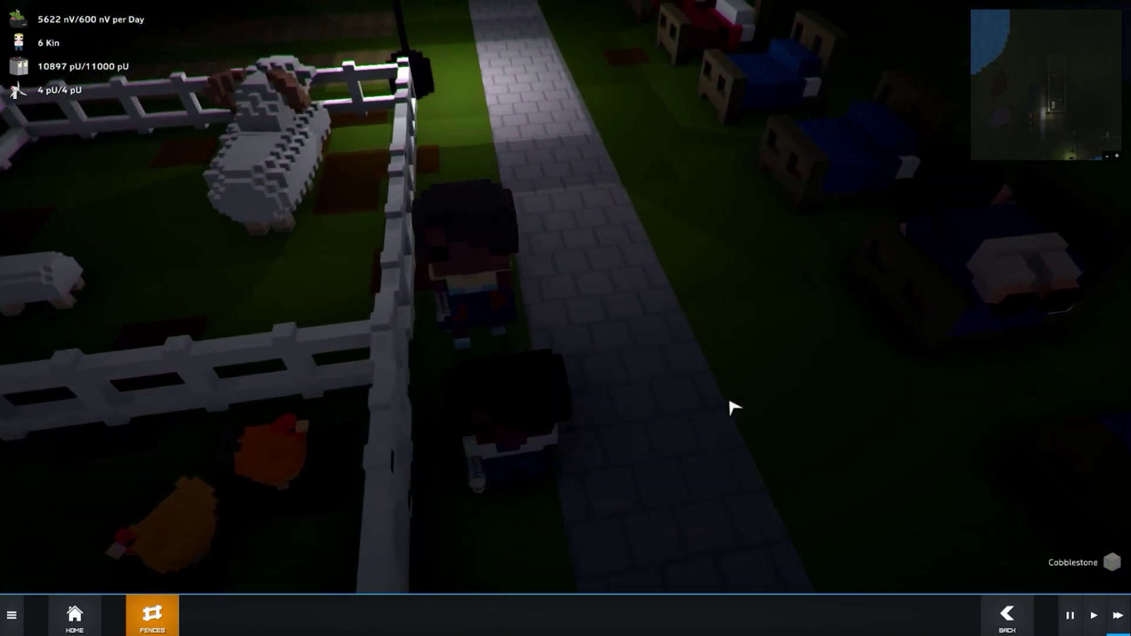
{"action": "key", "text": "q"}
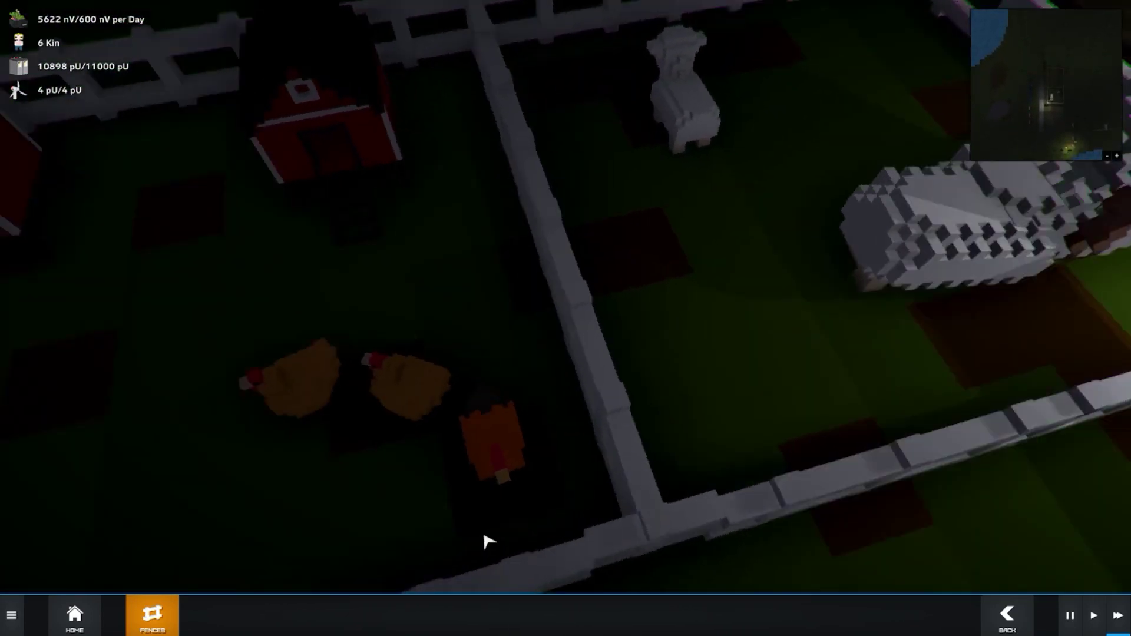
{"action": "key", "text": "w"}
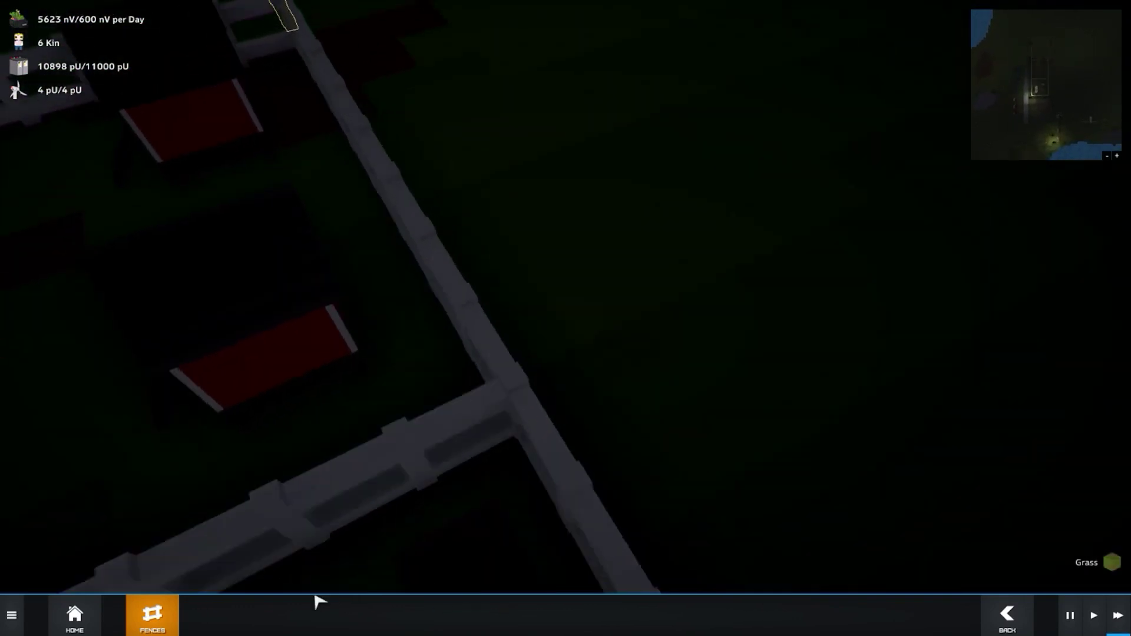
{"action": "key", "text": "q"}
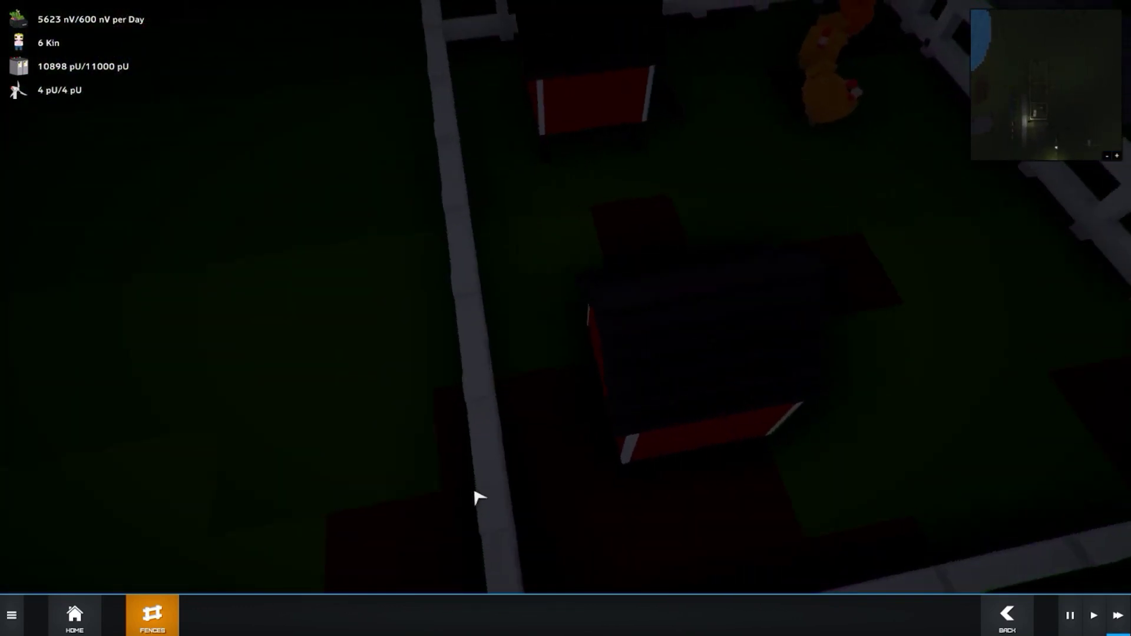
{"action": "key", "text": "w"}
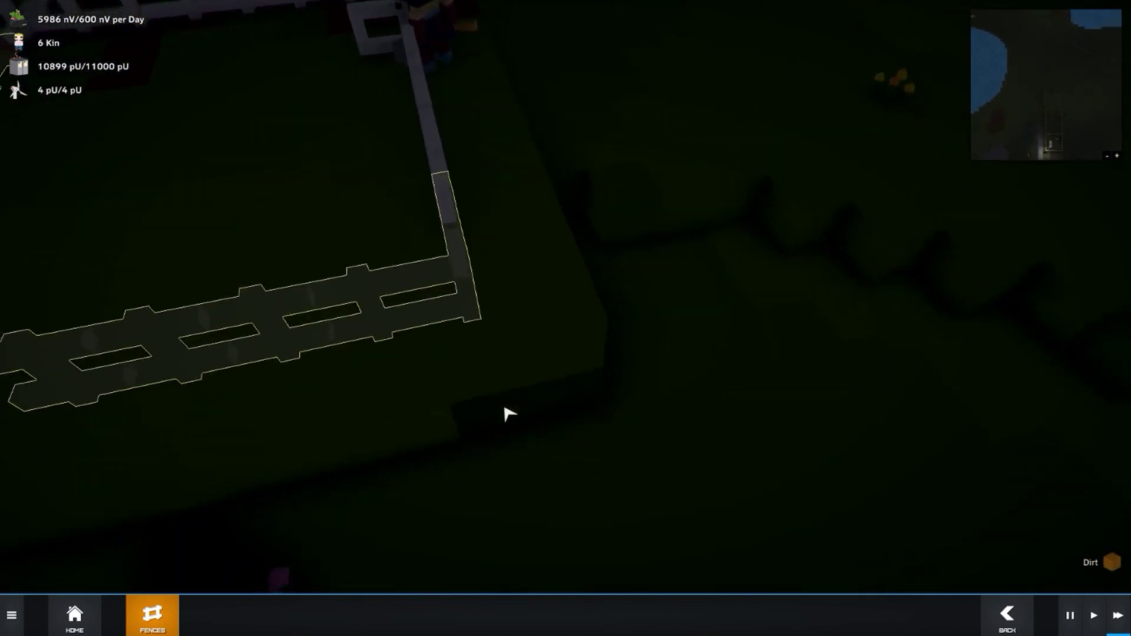
{"action": "key", "text": "w"}
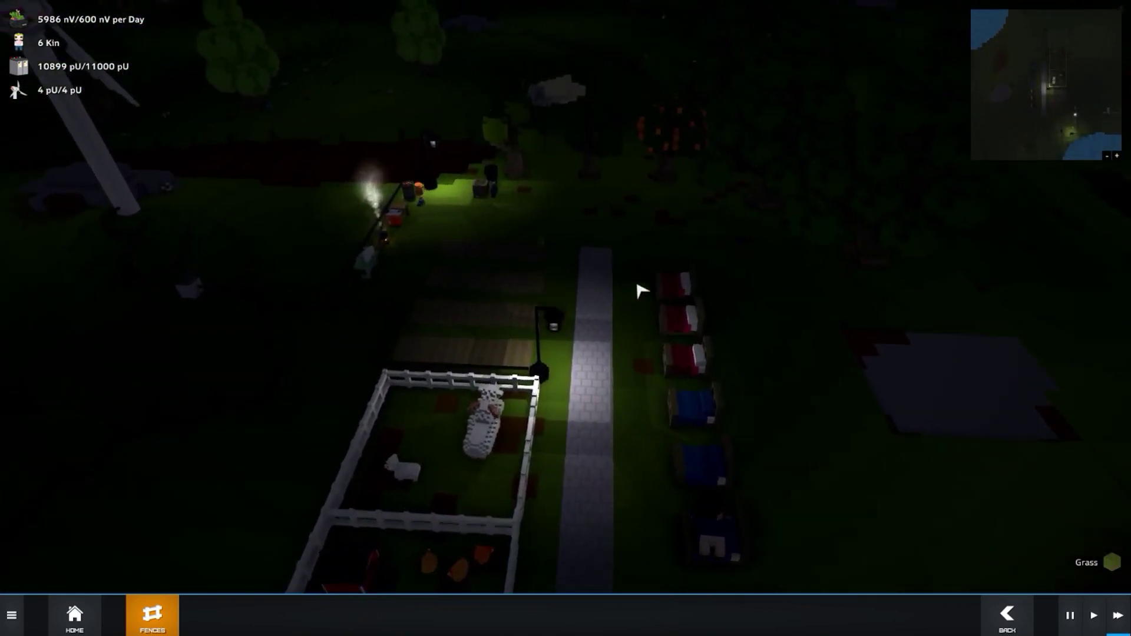
Check the orange tree's options, then mark a cross-shaped hilltop patch for digging.
{"action": "key", "text": "w"}
{"action": "left_click", "coordinate": [648, 231]}
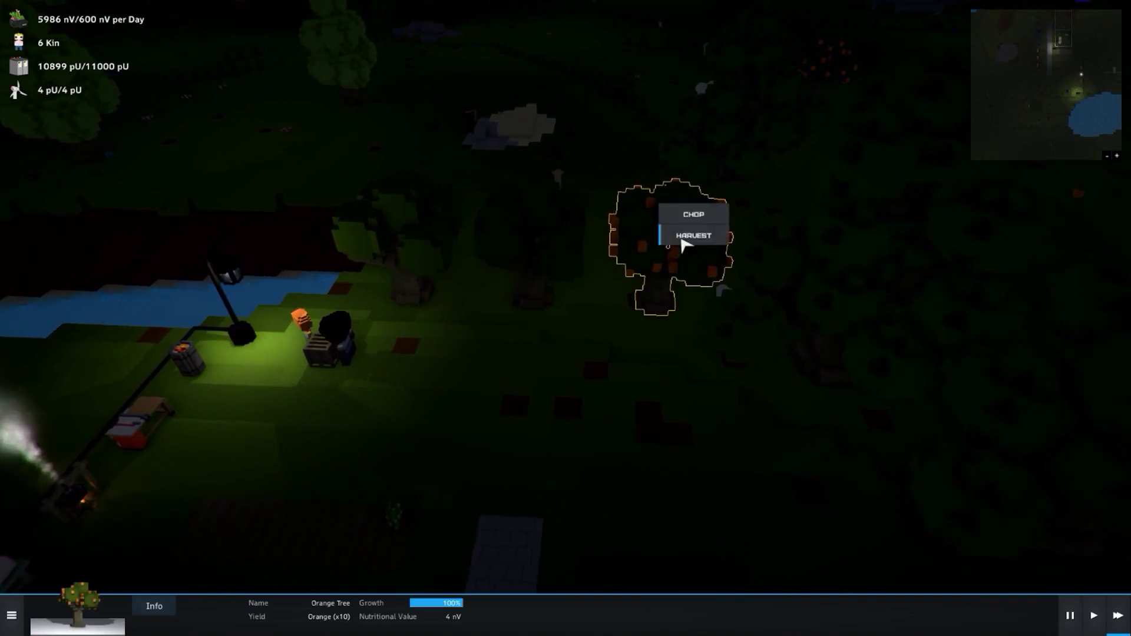
{"action": "left_click", "coordinate": [692, 235]}
{"action": "key", "text": "w"}
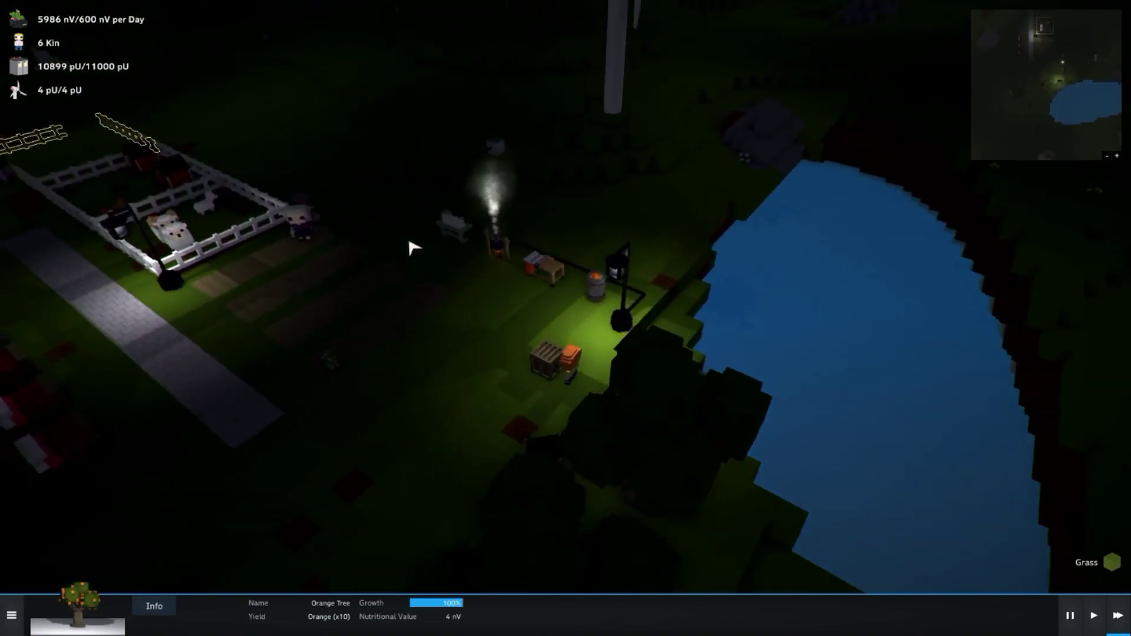
{"action": "key", "text": "w"}
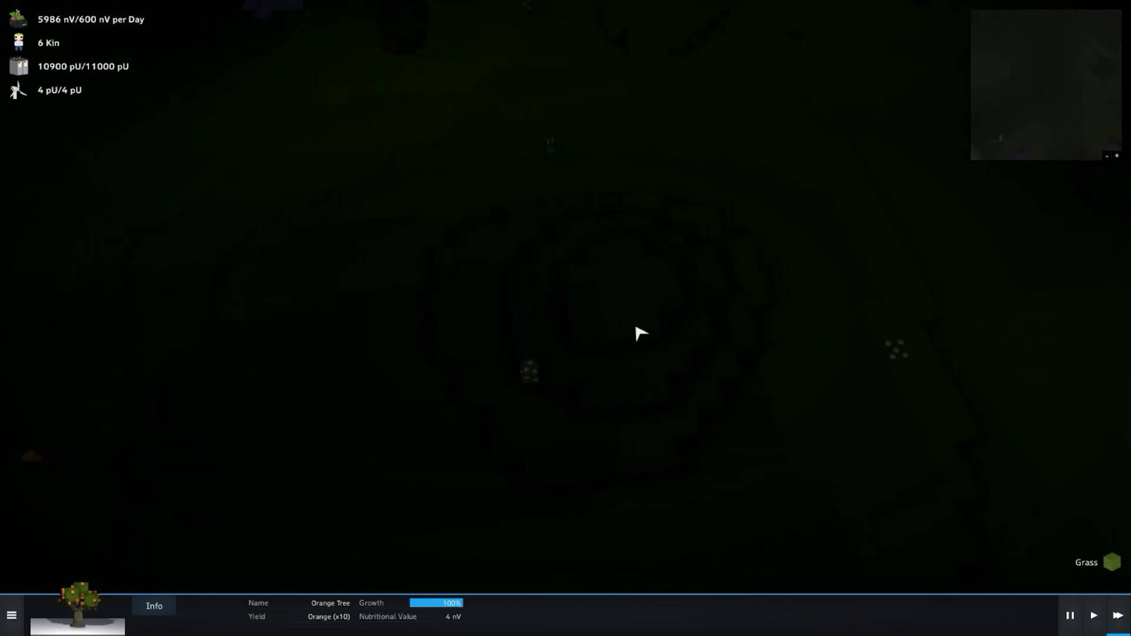
{"action": "left_click", "coordinate": [591, 337]}
{"action": "key", "text": "2"}
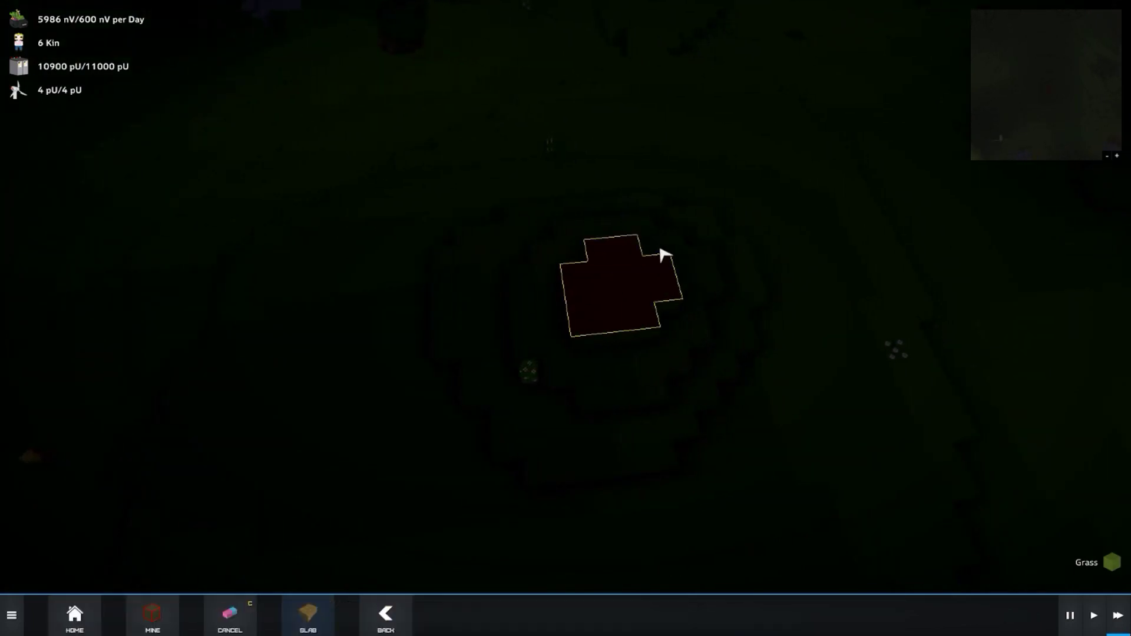
{"action": "key", "text": "Escape"}
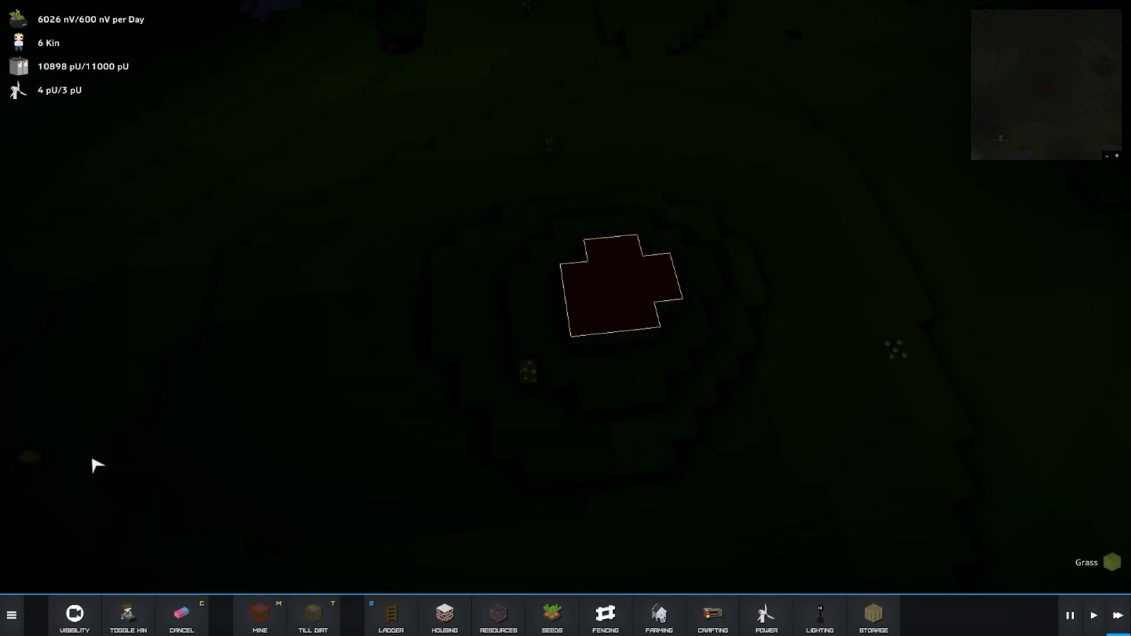
Order the fully grown pea plant harvested.
{"action": "key", "text": "e"}
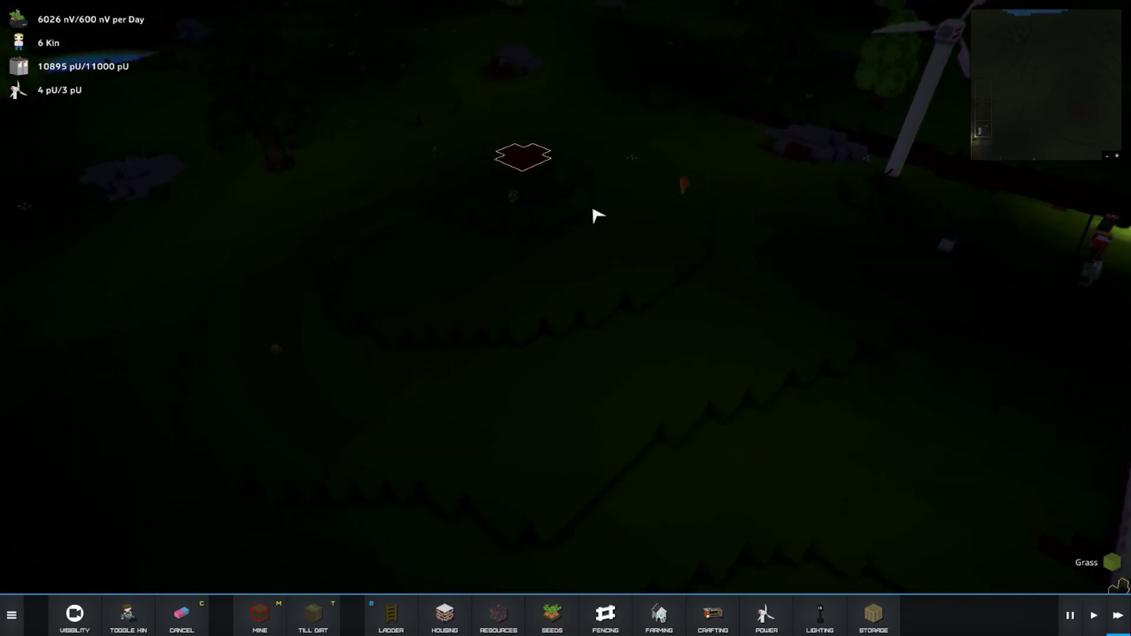
{"action": "key", "text": "e"}
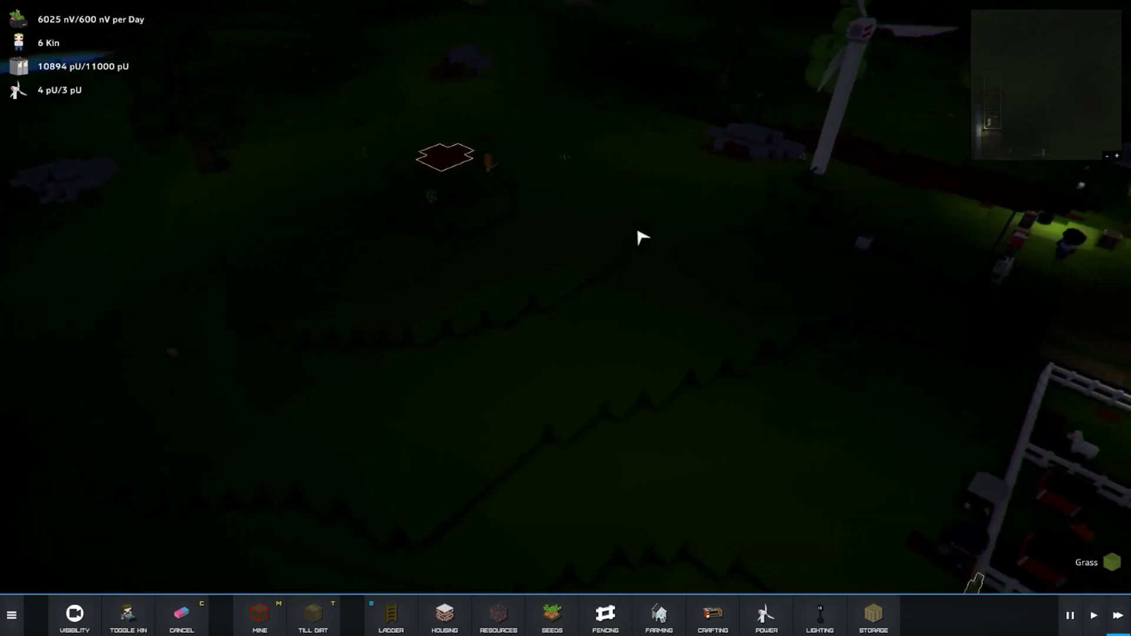
{"action": "key", "text": "e"}
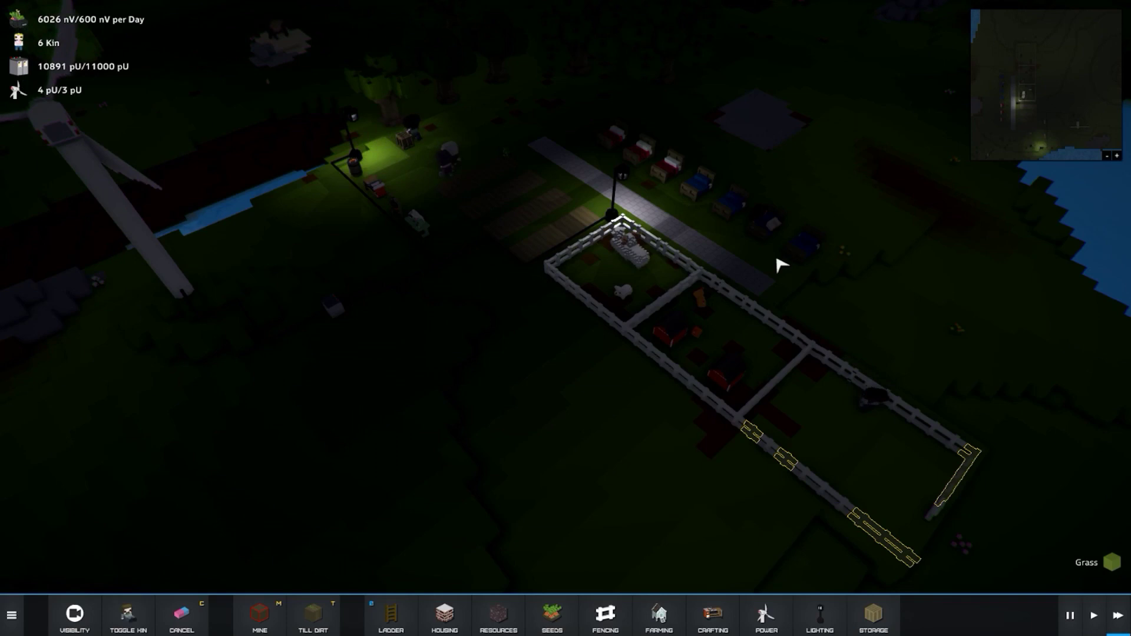
{"action": "scroll", "coordinate": [782, 265], "scroll_direction": "up", "scroll_amount": 5}
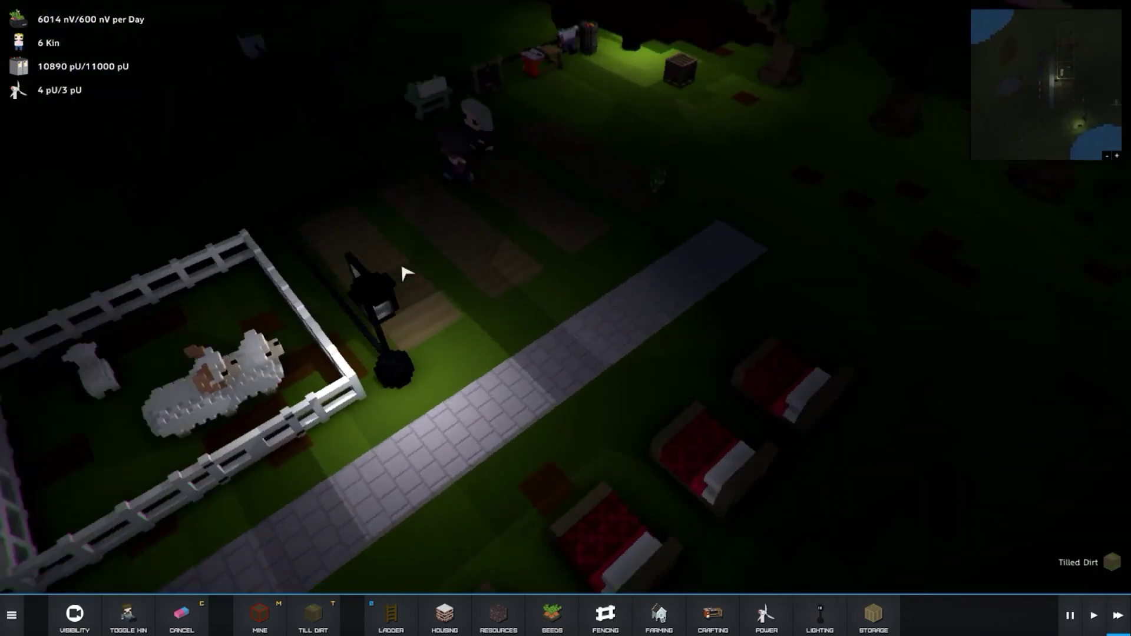
{"action": "scroll", "coordinate": [566, 265], "scroll_direction": "up", "scroll_amount": 5}
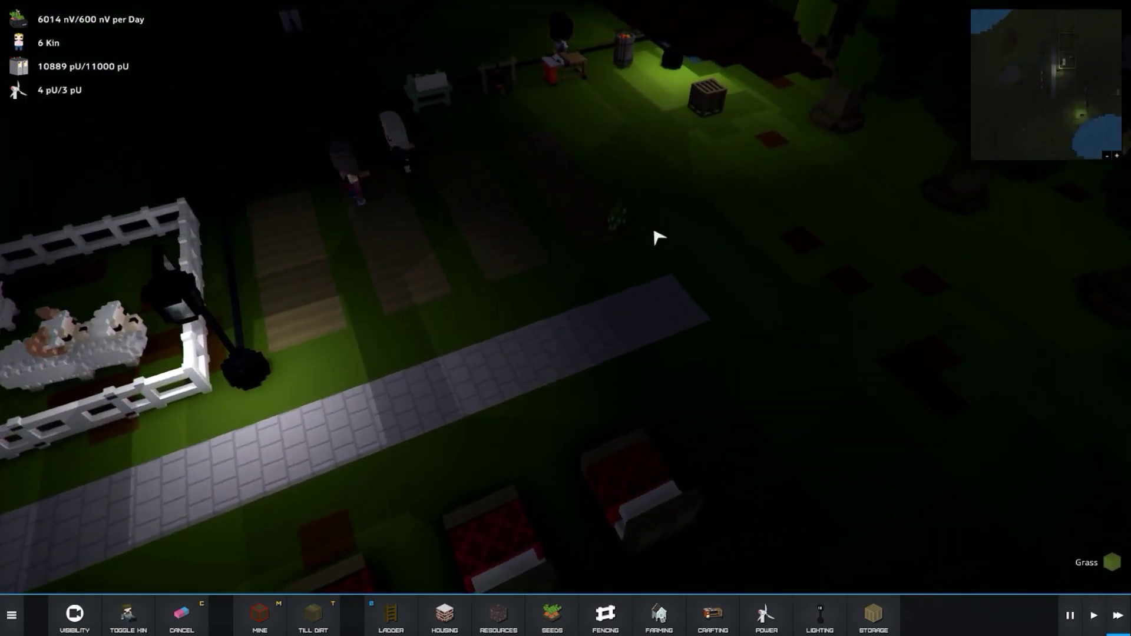
{"action": "left_click", "coordinate": [628, 134]}
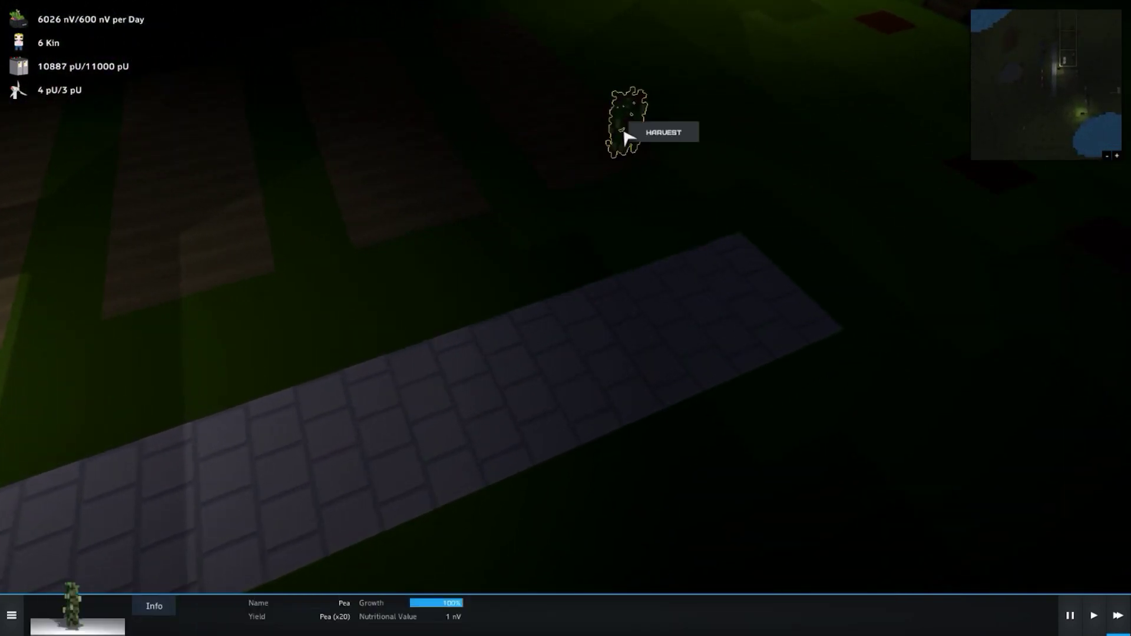
{"action": "left_click", "coordinate": [663, 132]}
{"action": "scroll", "coordinate": [619, 221], "scroll_direction": "down", "scroll_amount": 5}
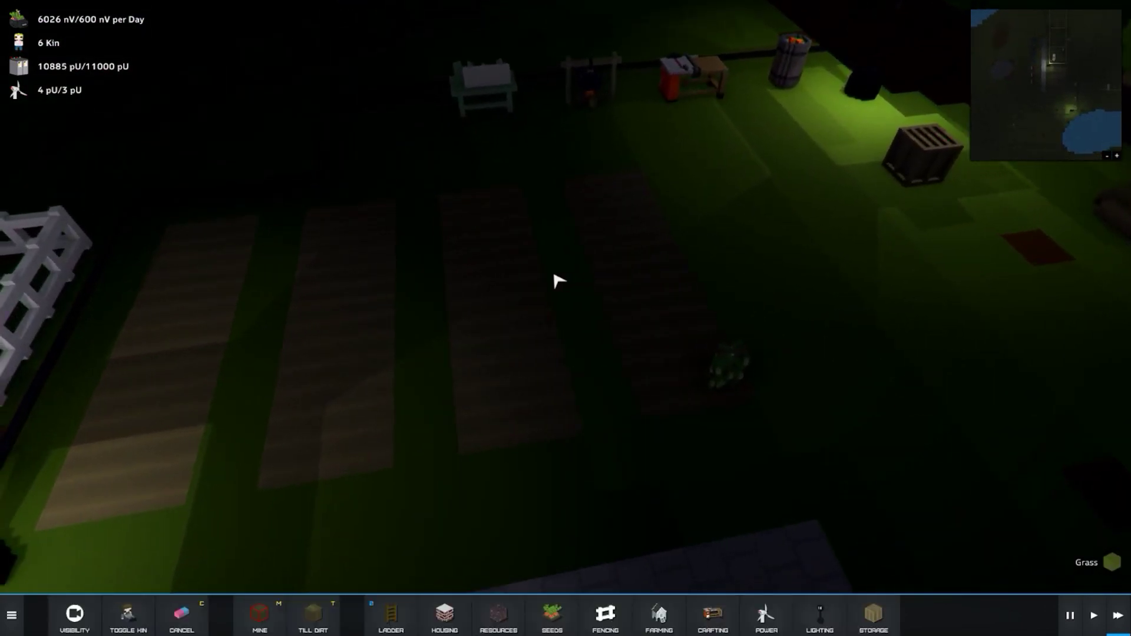
{"action": "left_click", "coordinate": [551, 616]}
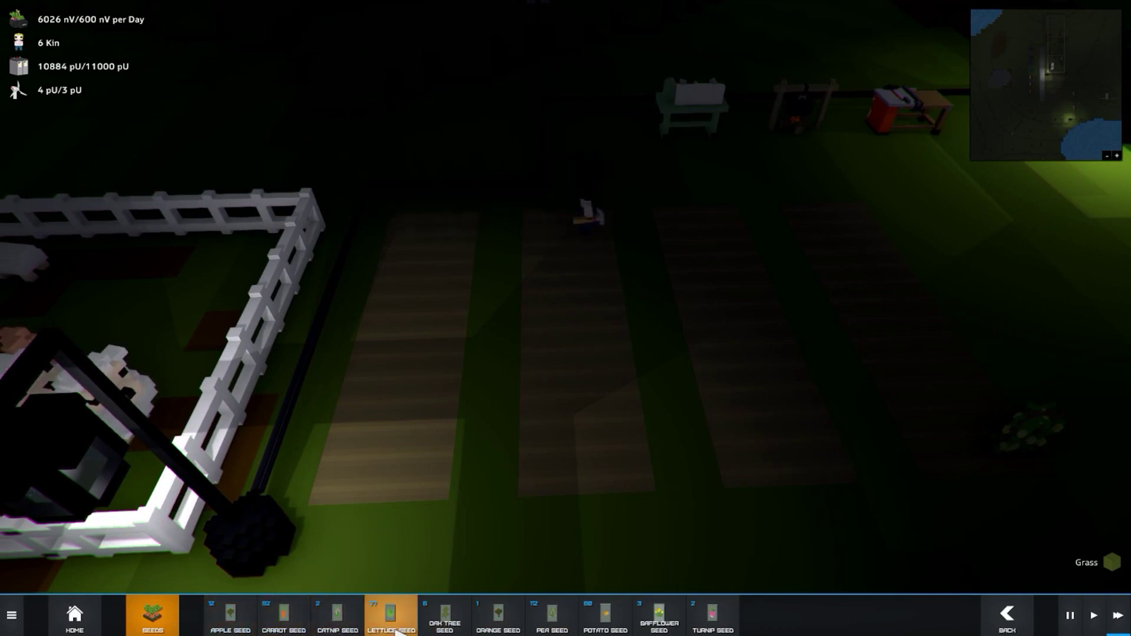
Pick lettuce seed, then carrot seed, backing out of each placement.
{"action": "left_click", "coordinate": [392, 616]}
{"action": "right_click", "coordinate": [437, 488]}
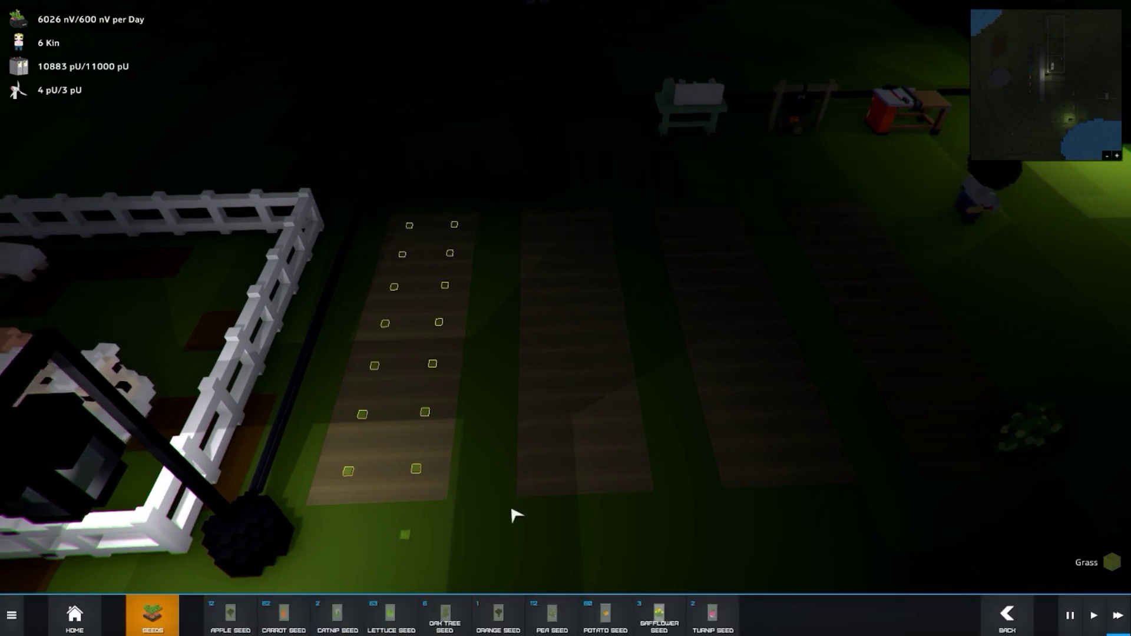
{"action": "key", "text": "a"}
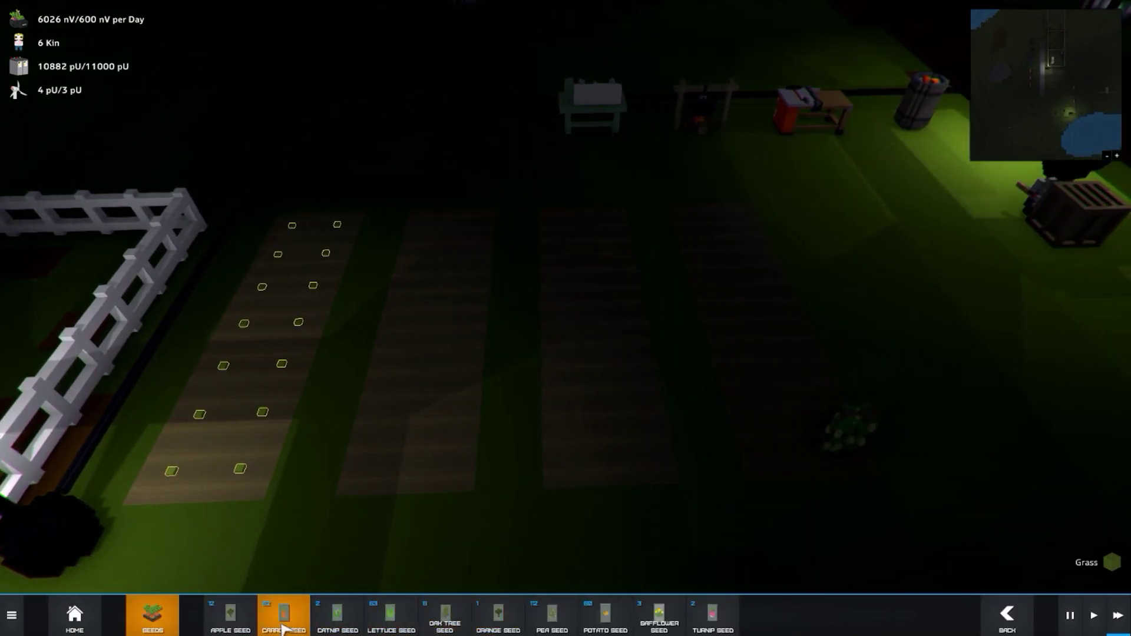
{"action": "left_click", "coordinate": [285, 618]}
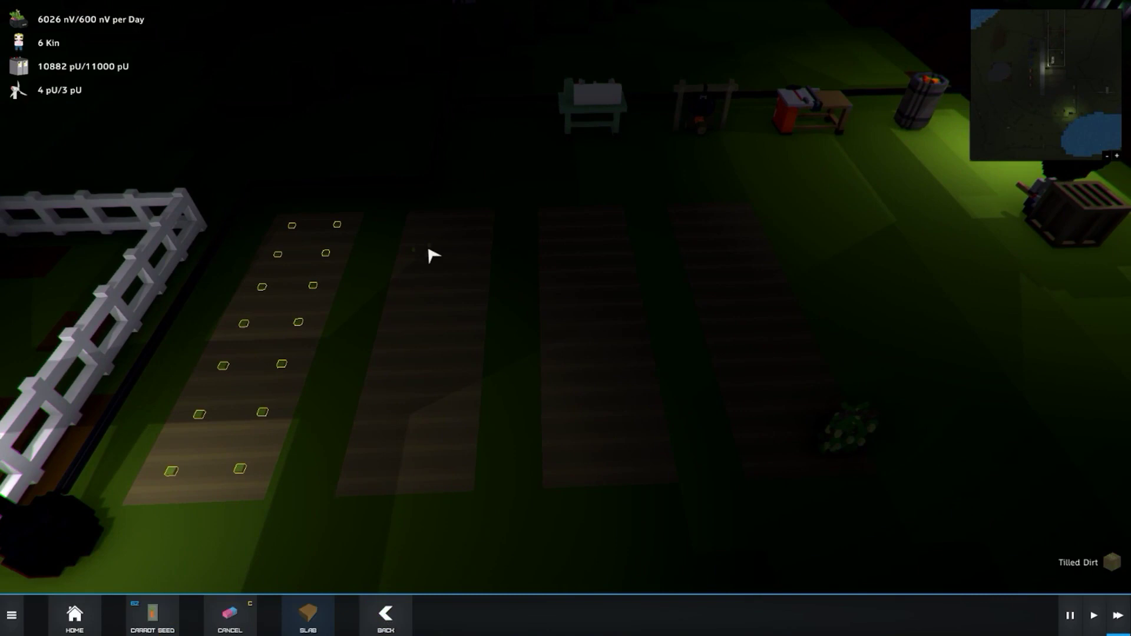
{"action": "right_click", "coordinate": [437, 482]}
{"action": "key", "text": "d"}
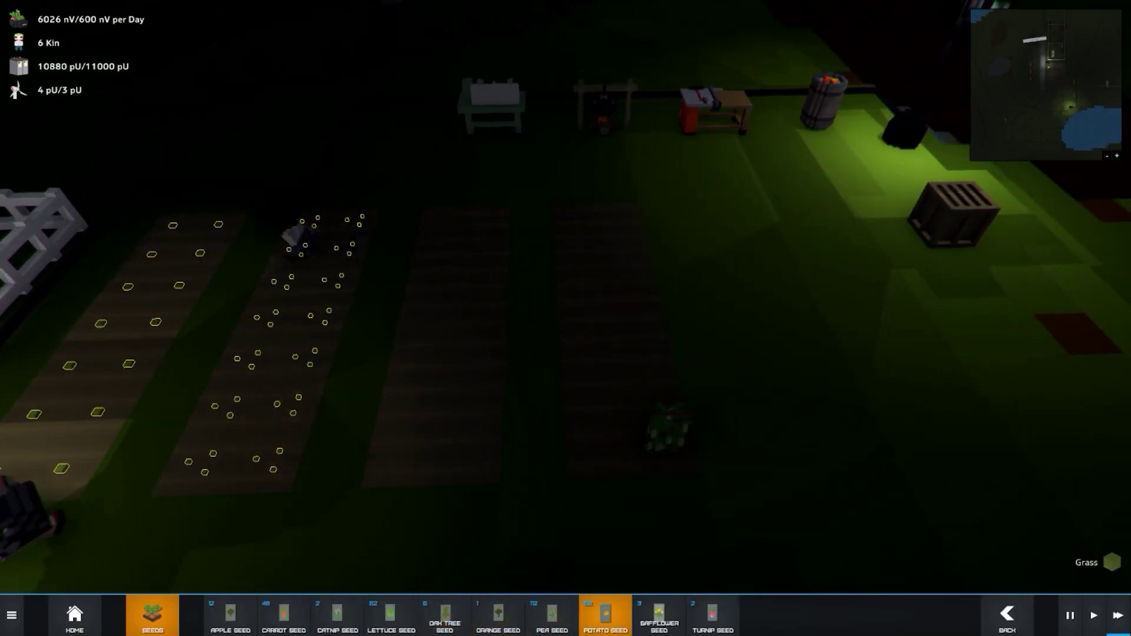
Mark the third tilled field row with potato seeds.
{"action": "left_click", "coordinate": [605, 619]}
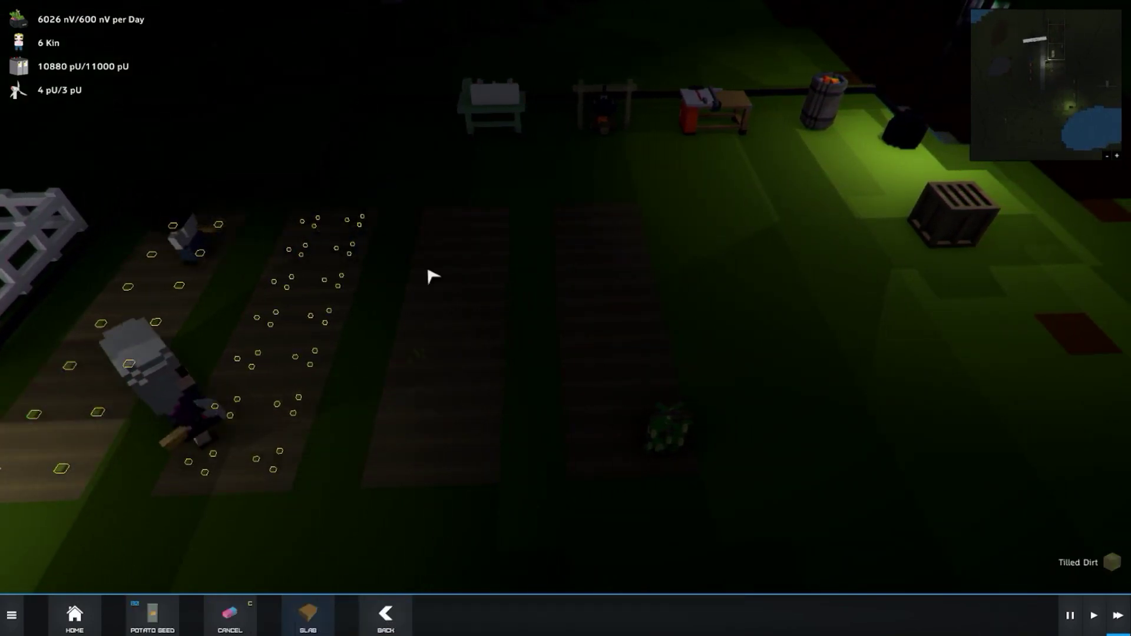
{"action": "left_click_drag", "start_coordinate": [442, 221], "coordinate": [469, 447]}
{"action": "right_click", "coordinate": [464, 456]}
{"action": "key", "text": "d"}
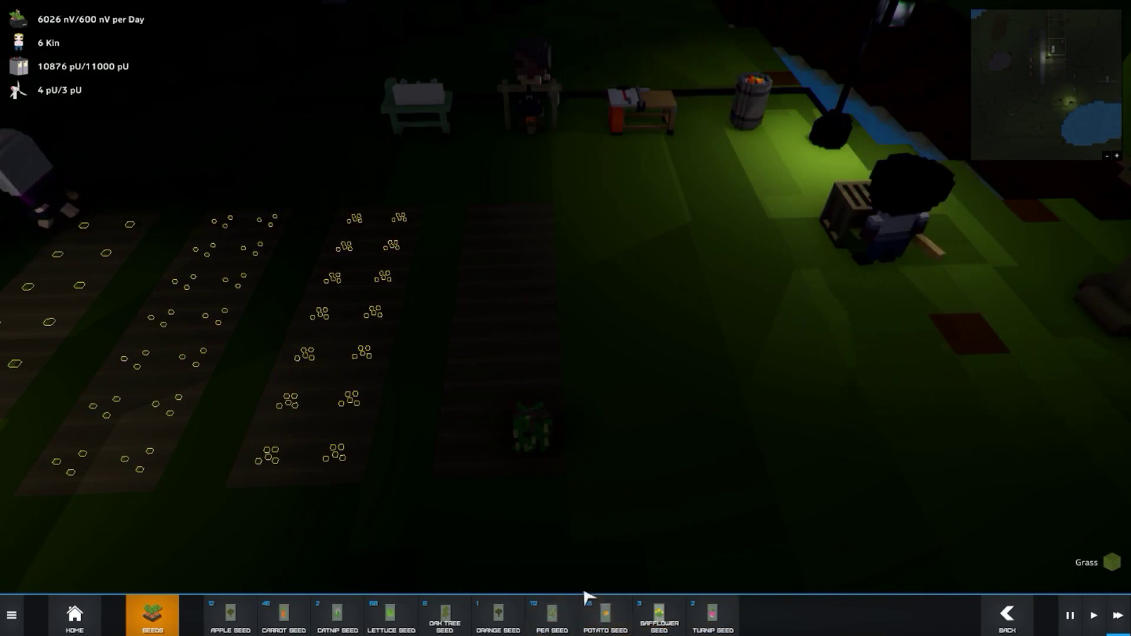
Back out of pea seed placement and inspect the grown pea plant.
{"action": "left_click", "coordinate": [554, 616]}
{"action": "right_click", "coordinate": [484, 230]}
{"action": "left_click", "coordinate": [535, 433]}
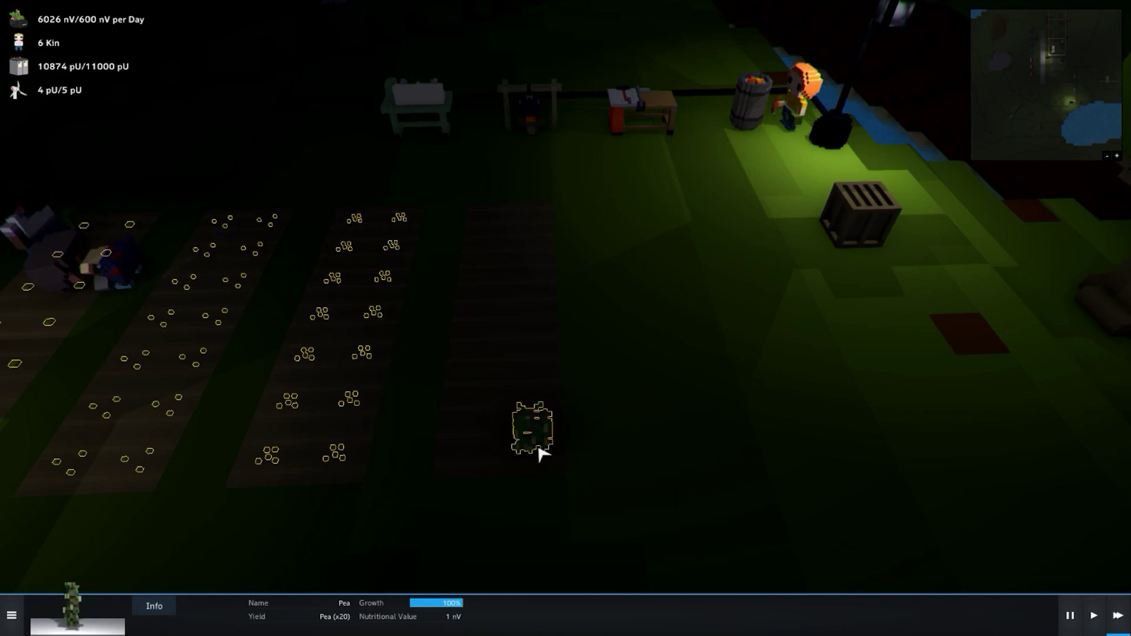
{"action": "left_click", "coordinate": [644, 298]}
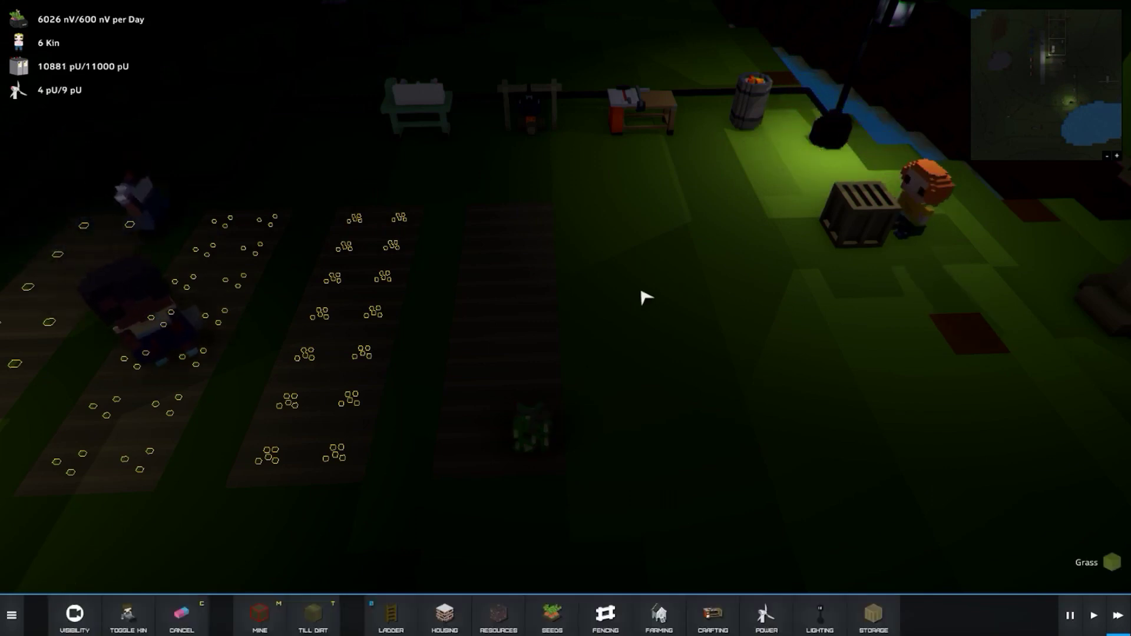
{"action": "left_click", "coordinate": [526, 445]}
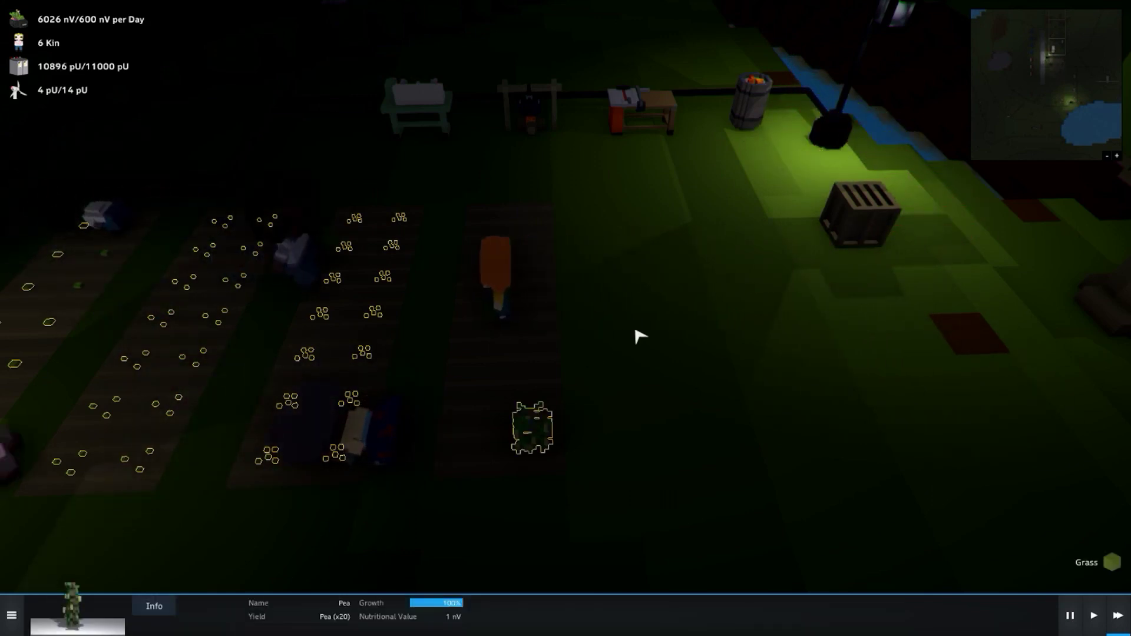
{"action": "left_click", "coordinate": [668, 361]}
Inspect several colonists' stats around camp.
{"action": "left_click", "coordinate": [553, 191]}
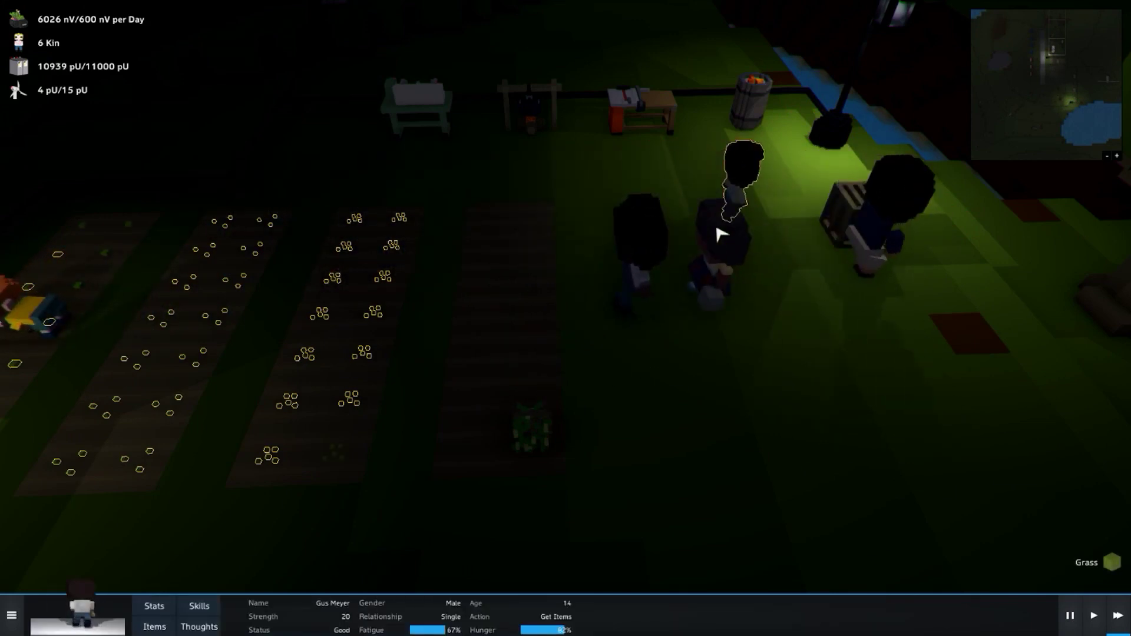
{"action": "left_click", "coordinate": [531, 238]}
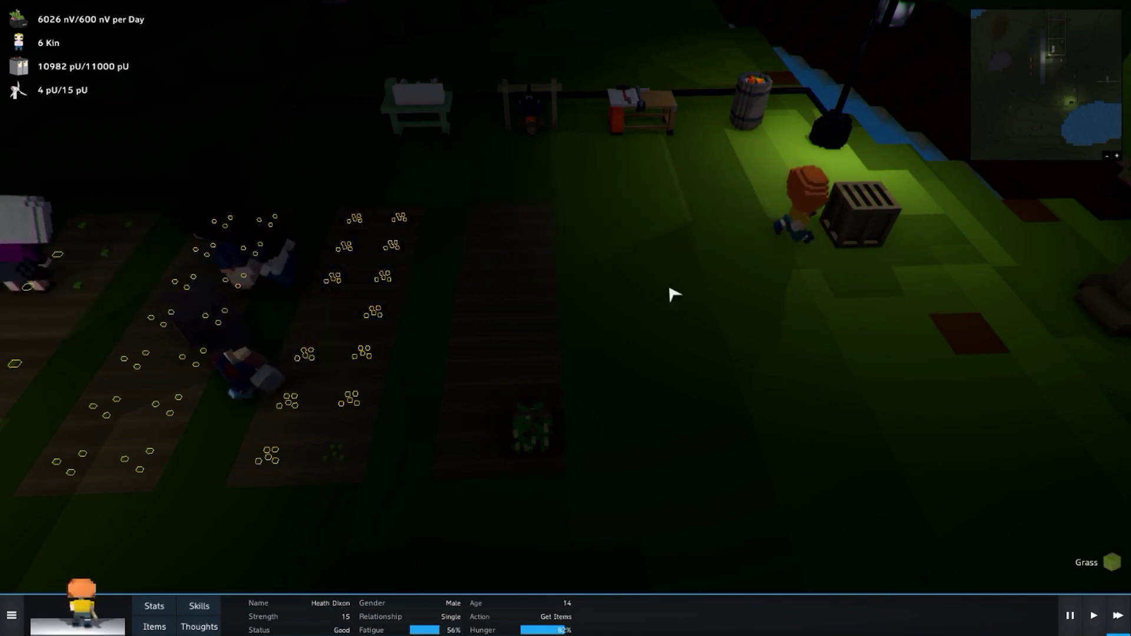
{"action": "scroll", "coordinate": [619, 371], "scroll_direction": "down", "scroll_amount": 3}
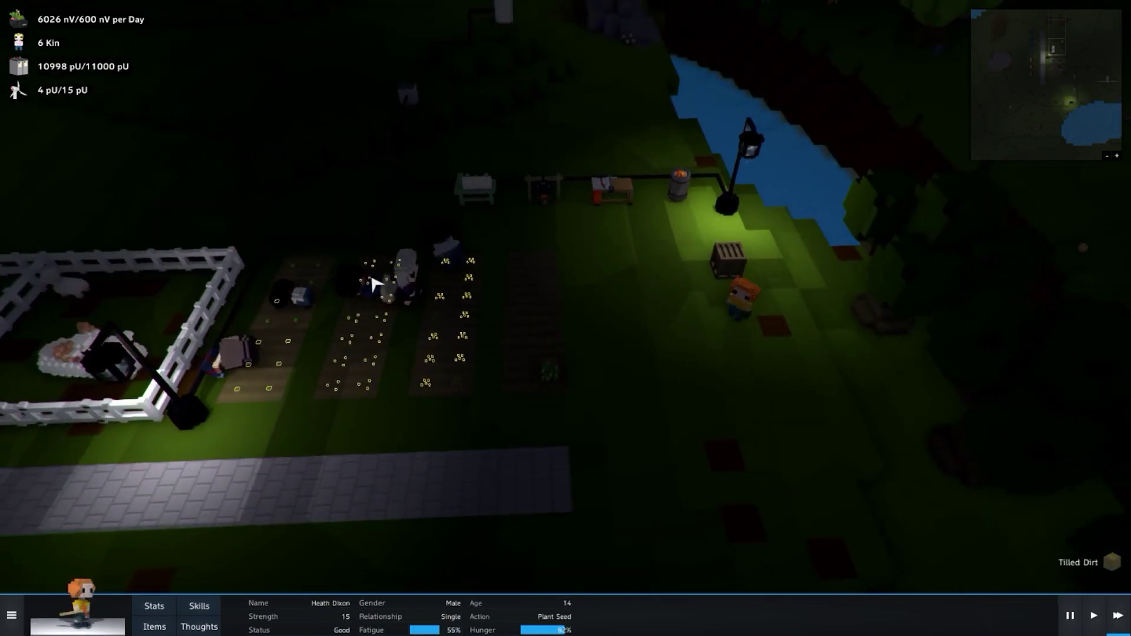
{"action": "scroll", "coordinate": [608, 278], "scroll_direction": "up", "scroll_amount": 2}
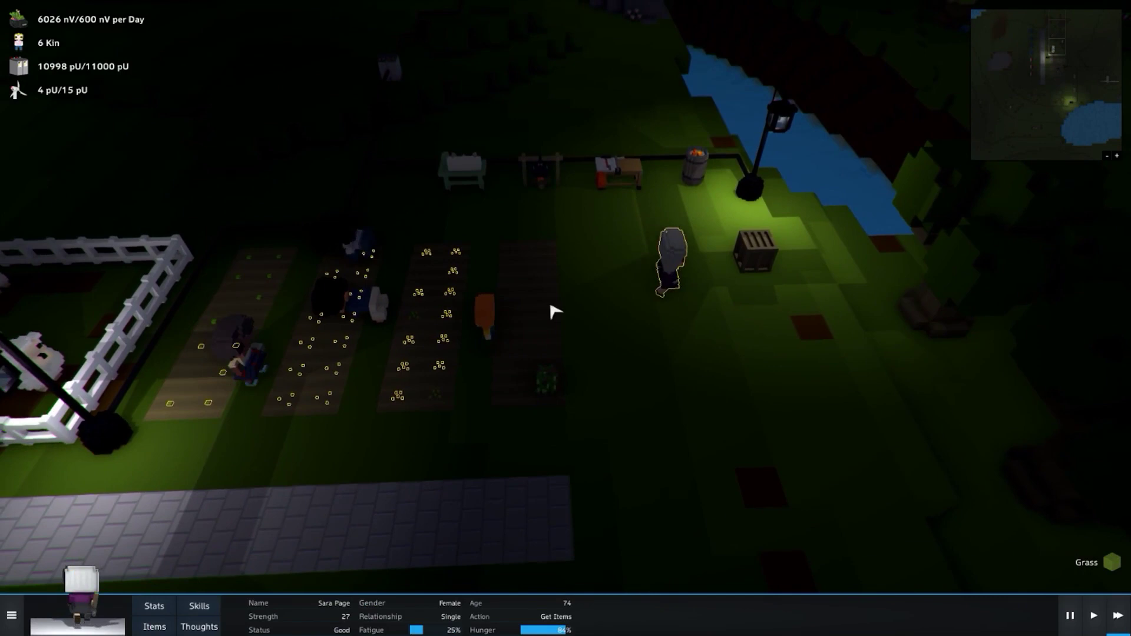
{"action": "left_click", "coordinate": [449, 324]}
{"action": "left_click", "coordinate": [619, 265]}
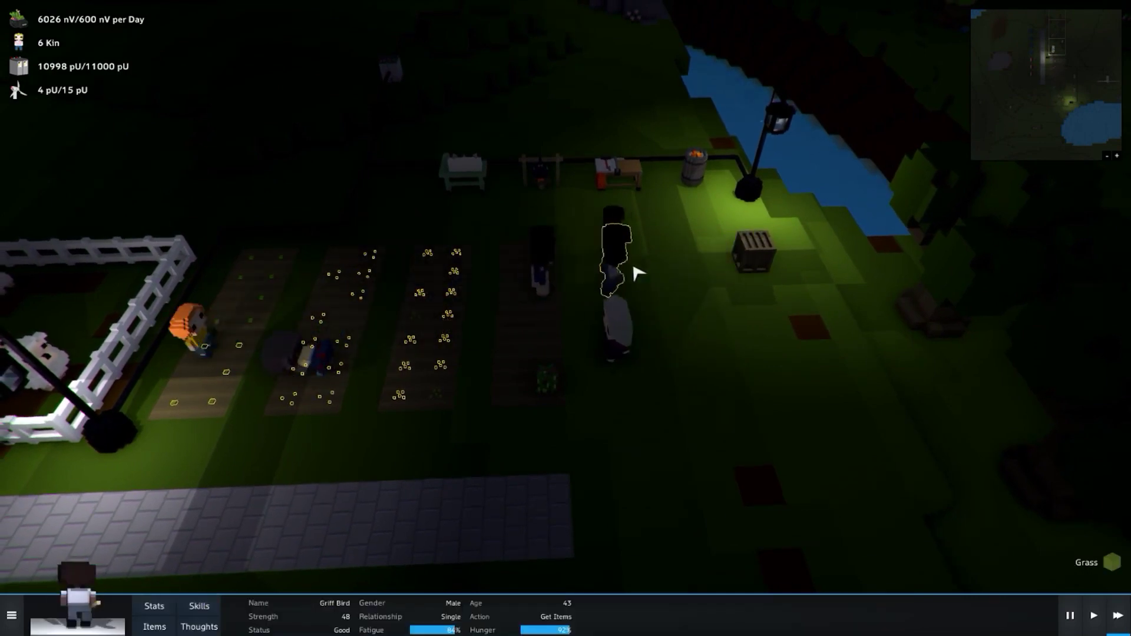
{"action": "left_click", "coordinate": [749, 314]}
{"action": "left_click", "coordinate": [760, 248]}
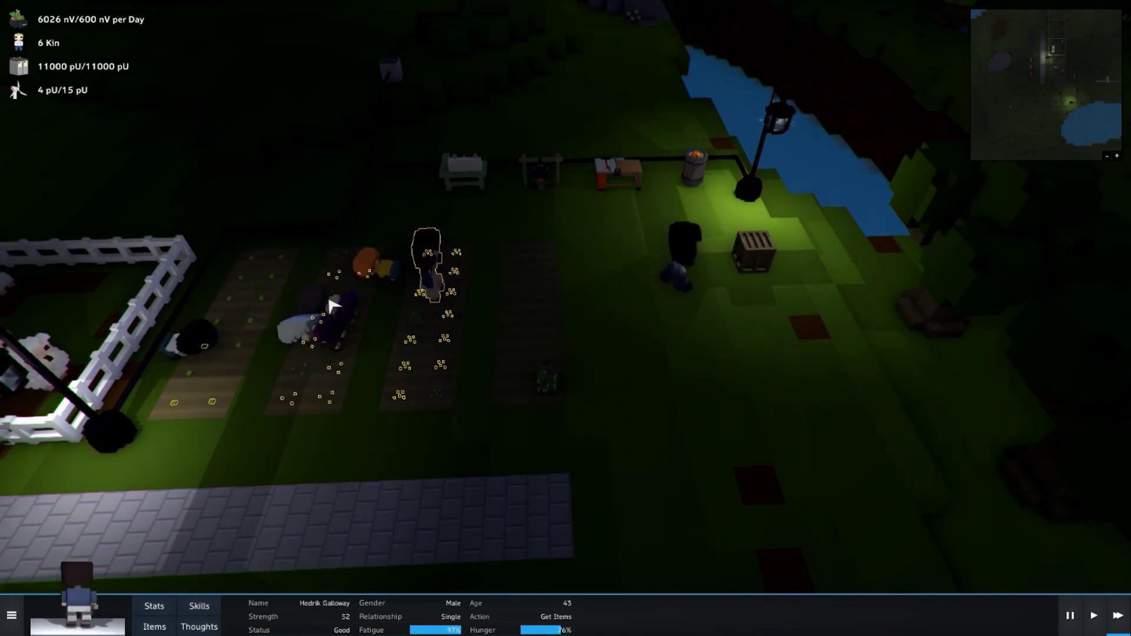
{"action": "left_click", "coordinate": [333, 305]}
{"action": "scroll", "coordinate": [257, 433], "scroll_direction": "down", "scroll_amount": 2}
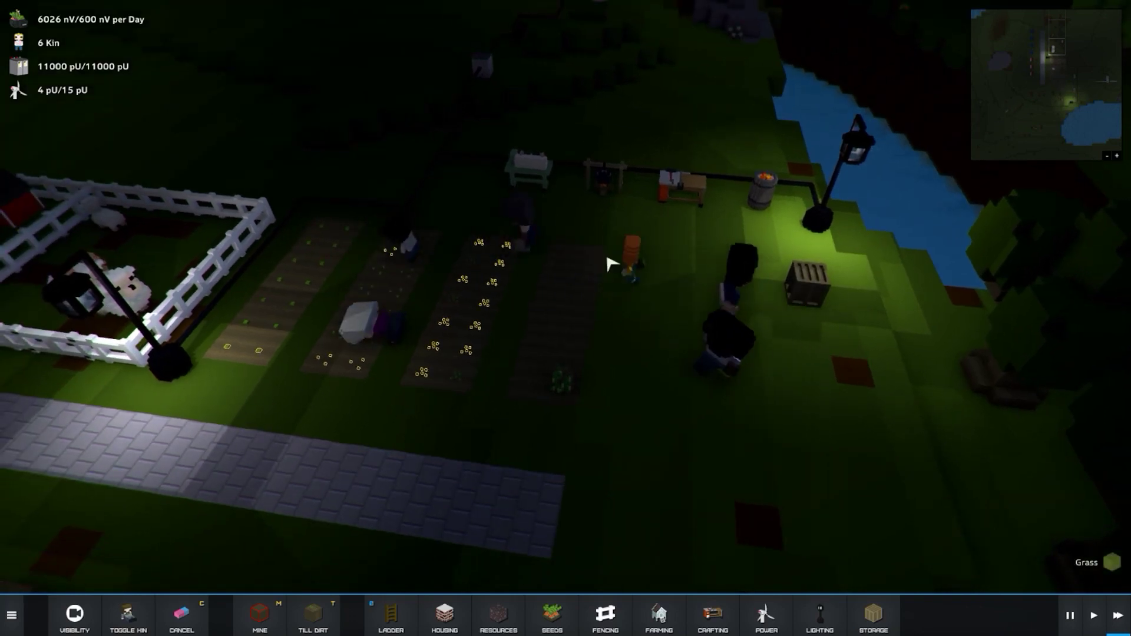
Check the colonists sowing the fields, then deselect on empty ground.
{"action": "left_click", "coordinate": [504, 243]}
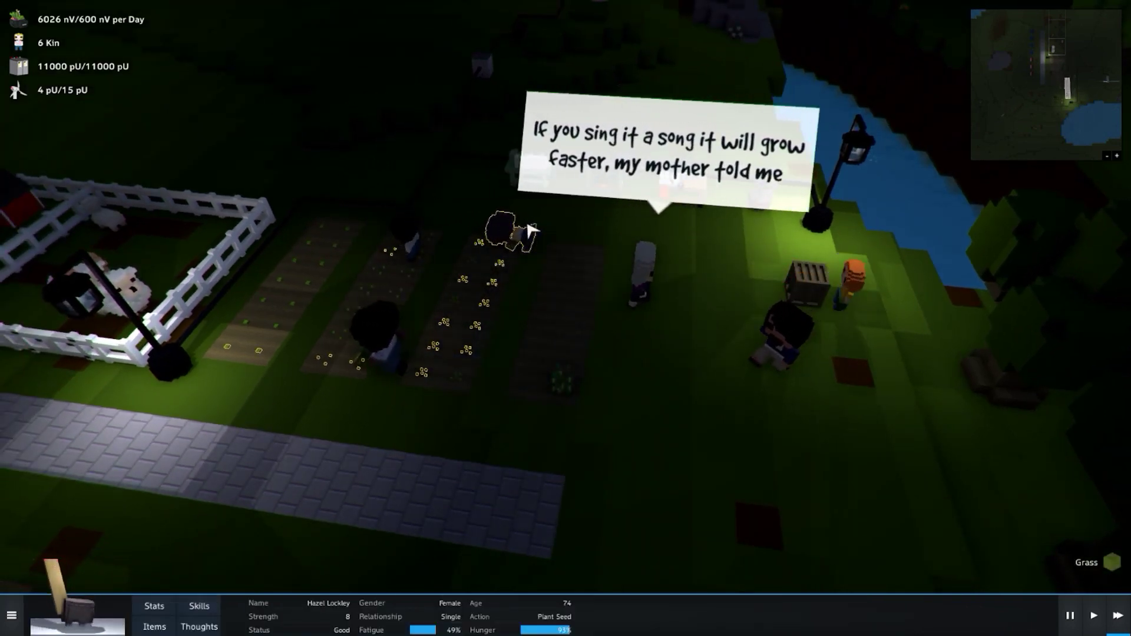
{"action": "left_click", "coordinate": [406, 245]}
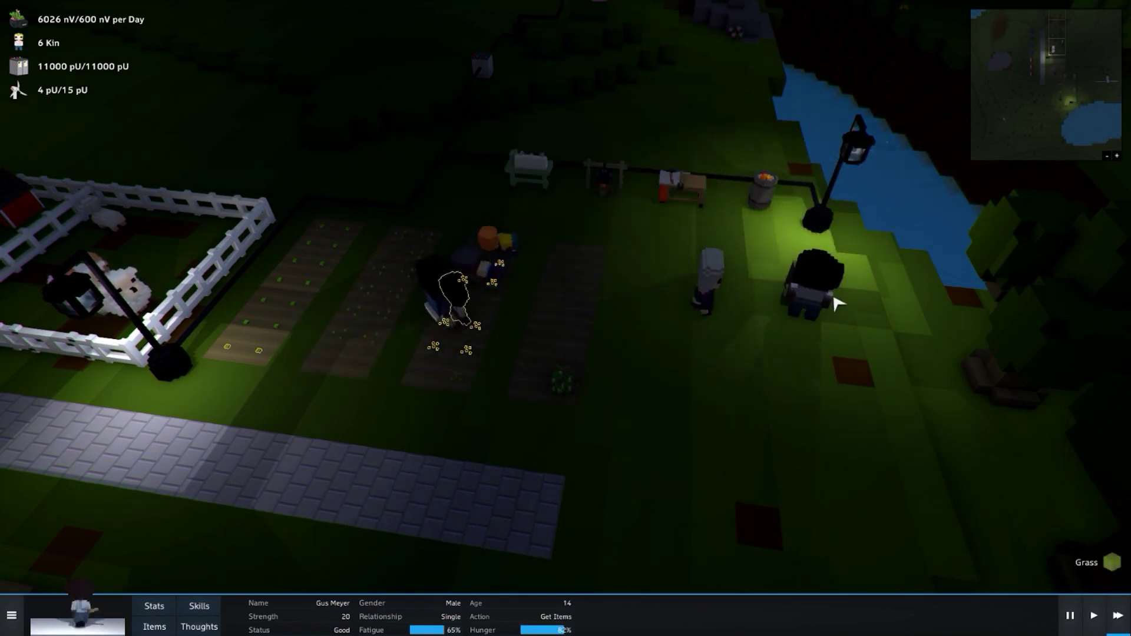
{"action": "left_click", "coordinate": [822, 291]}
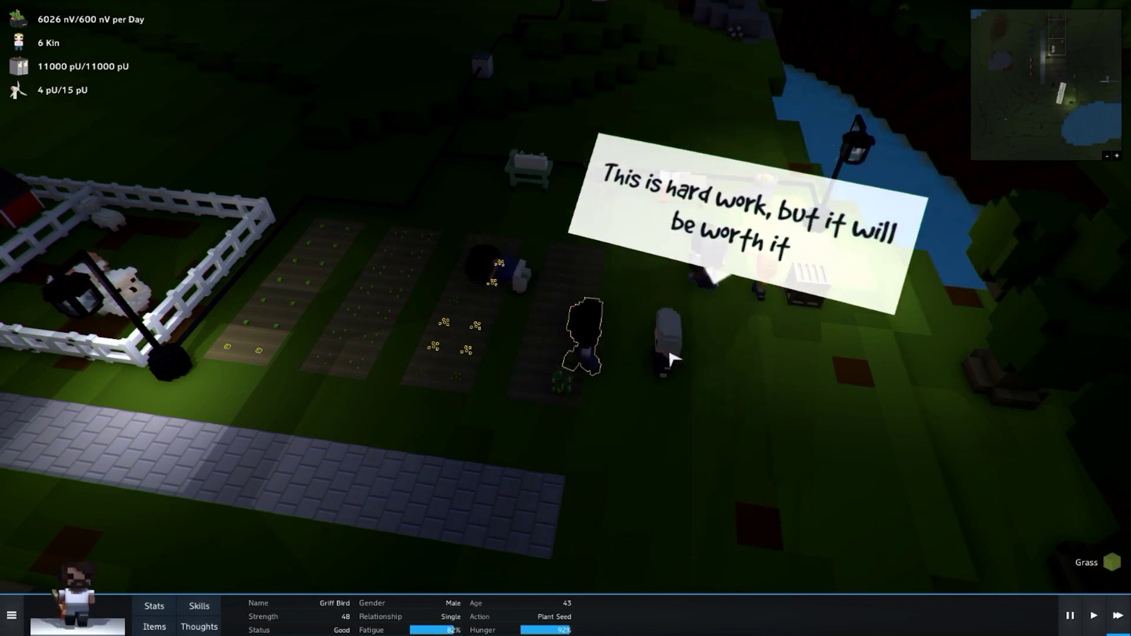
{"action": "left_click", "coordinate": [669, 345]}
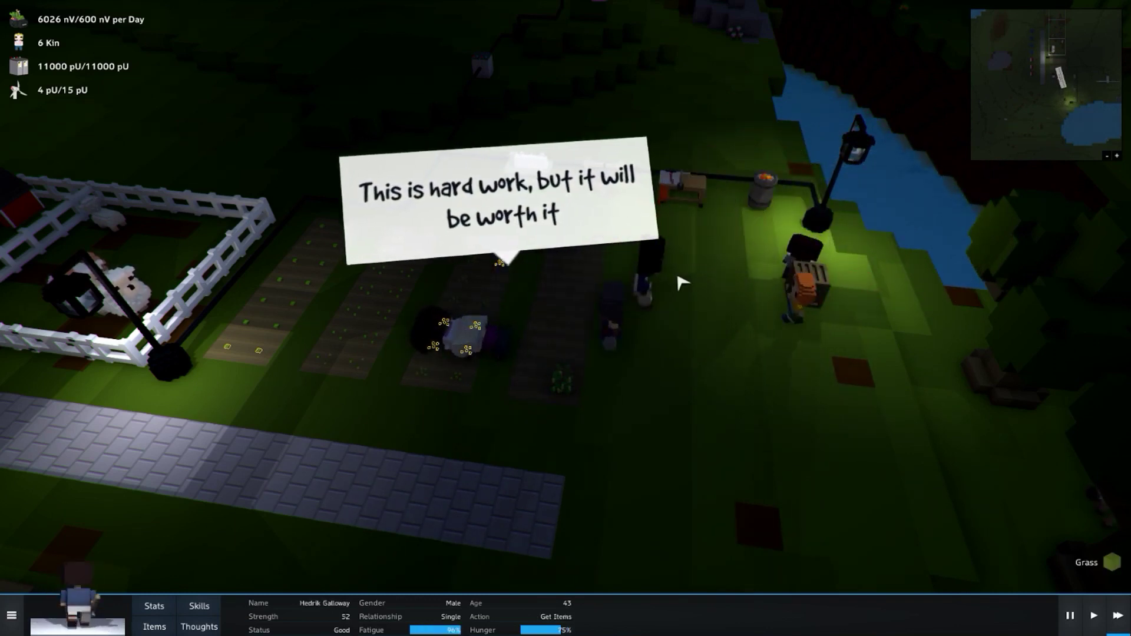
{"action": "left_click", "coordinate": [645, 389]}
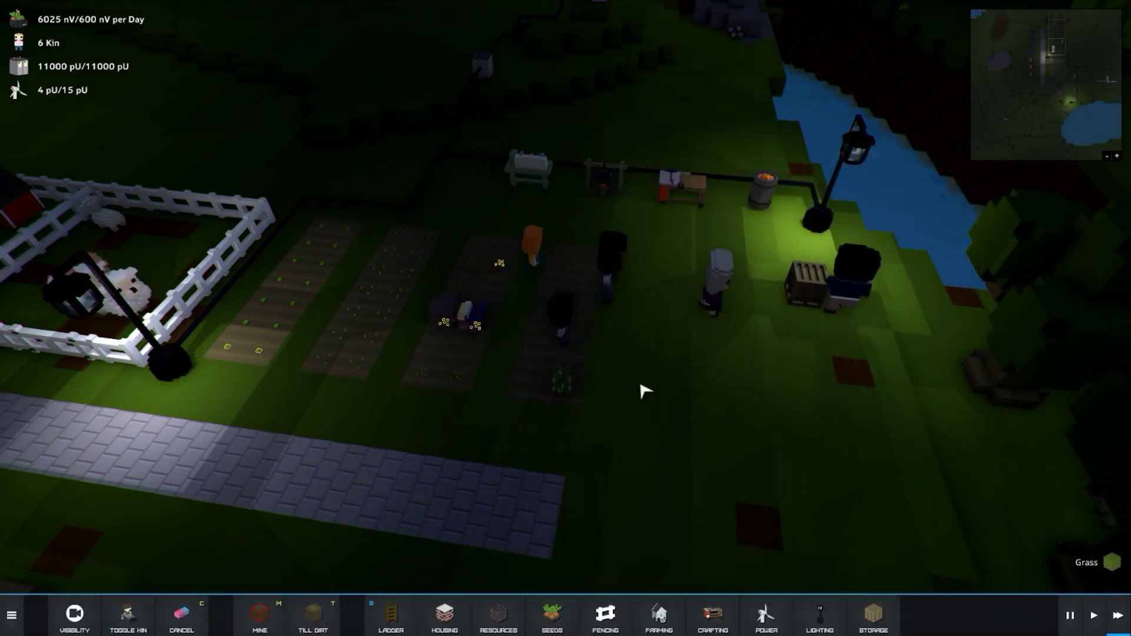
{"action": "left_click_drag", "start_coordinate": [660, 378], "coordinate": [652, 319]}
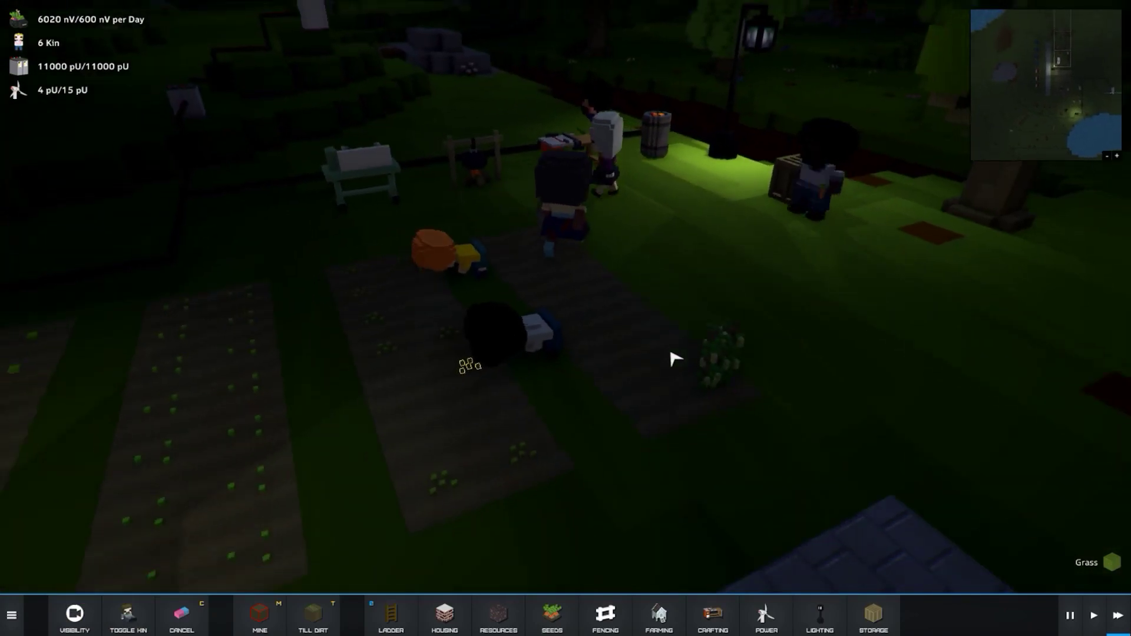
{"action": "scroll", "coordinate": [651, 318], "scroll_direction": "down", "scroll_amount": 3}
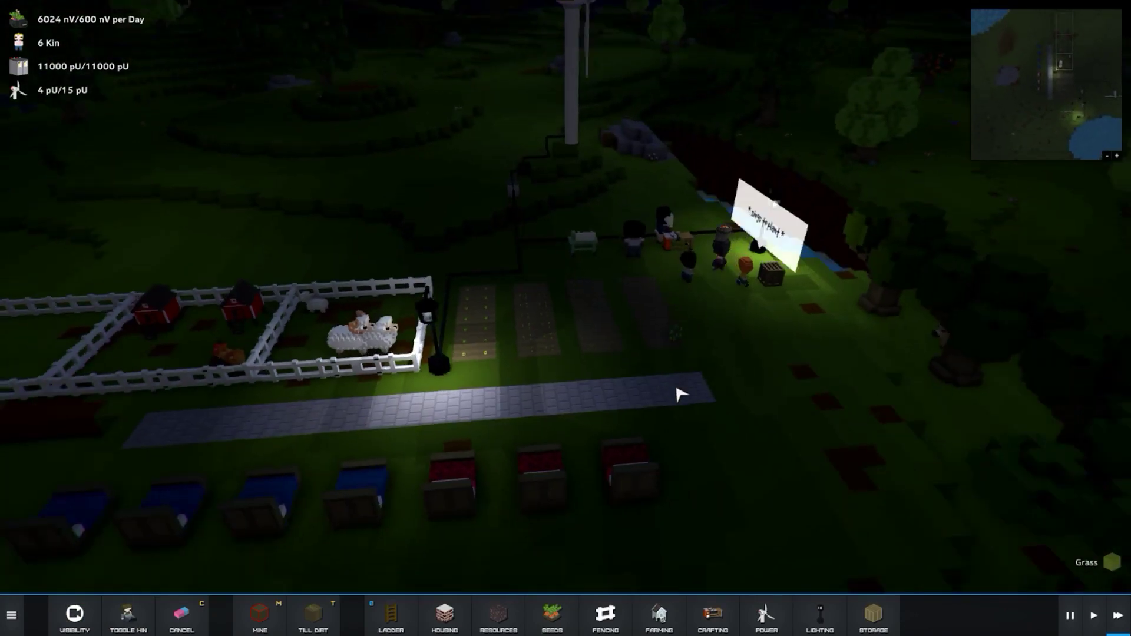
{"action": "left_click_drag", "start_coordinate": [680, 322], "coordinate": [676, 426]}
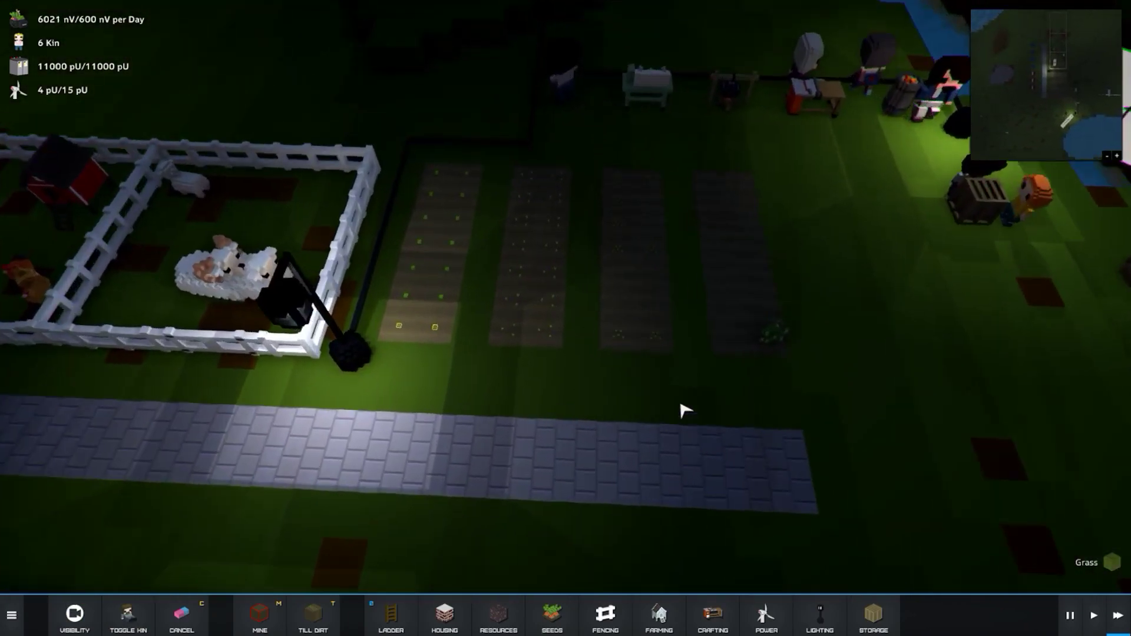
{"action": "scroll", "coordinate": [673, 416], "scroll_direction": "up", "scroll_amount": 5}
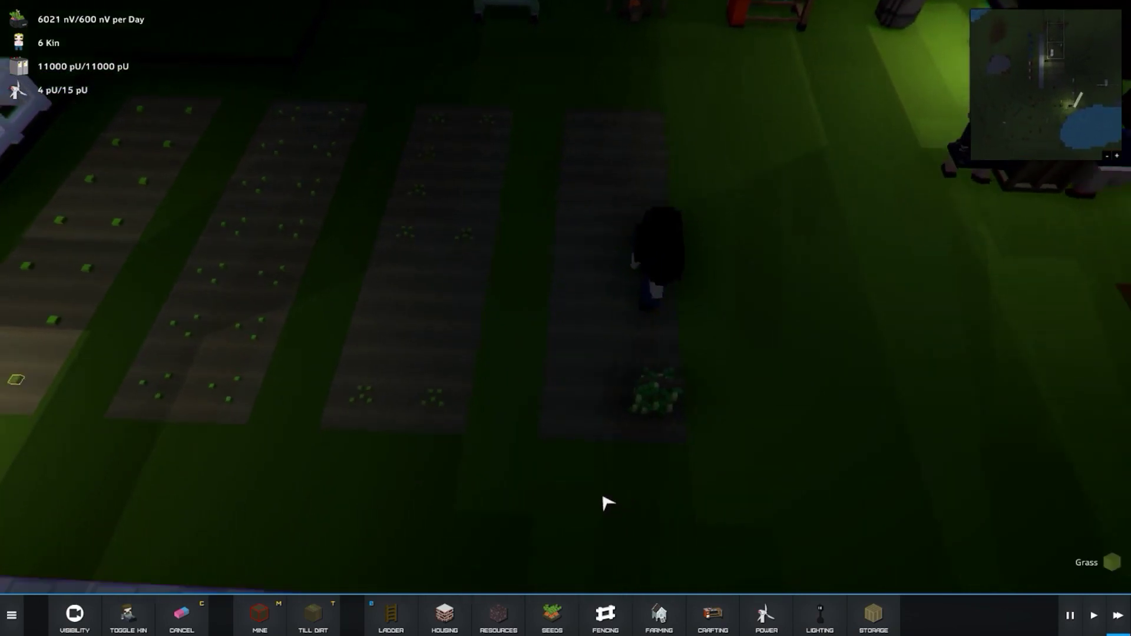
{"action": "left_click_drag", "start_coordinate": [747, 492], "coordinate": [645, 331]}
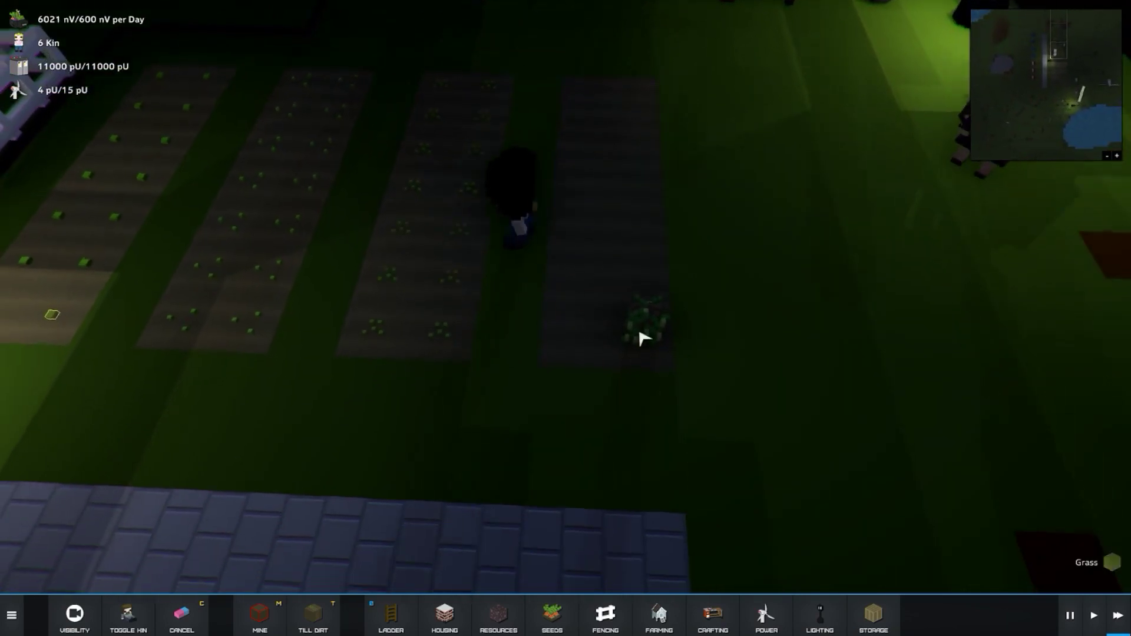
{"action": "left_click", "coordinate": [643, 336]}
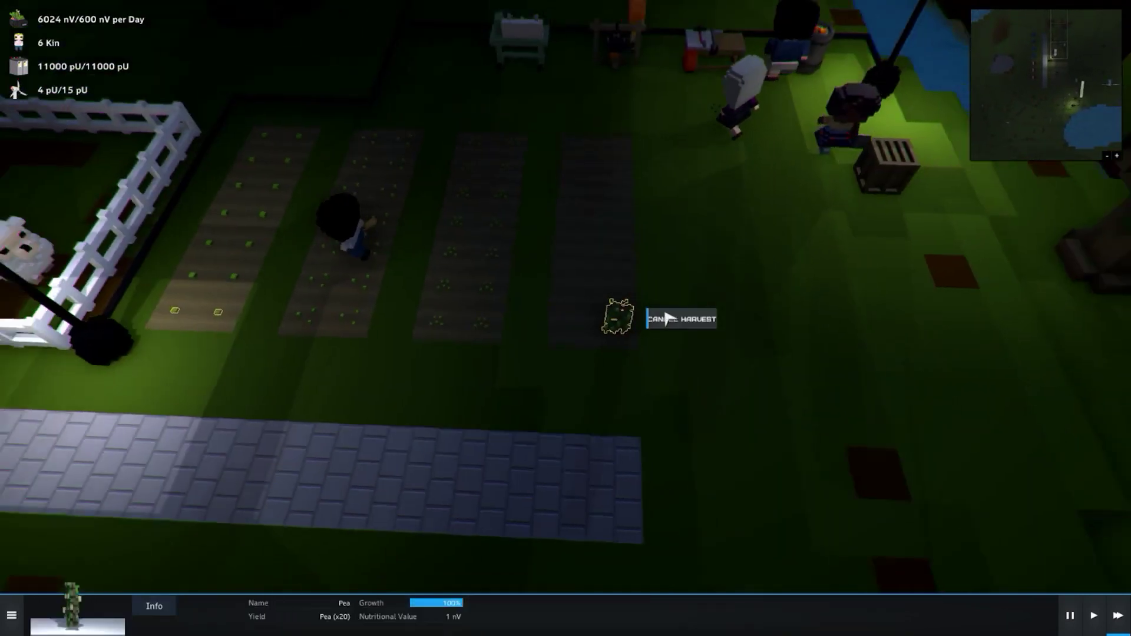
{"action": "scroll", "coordinate": [669, 318], "scroll_direction": "down", "scroll_amount": 1}
{"action": "left_click", "coordinate": [619, 327]}
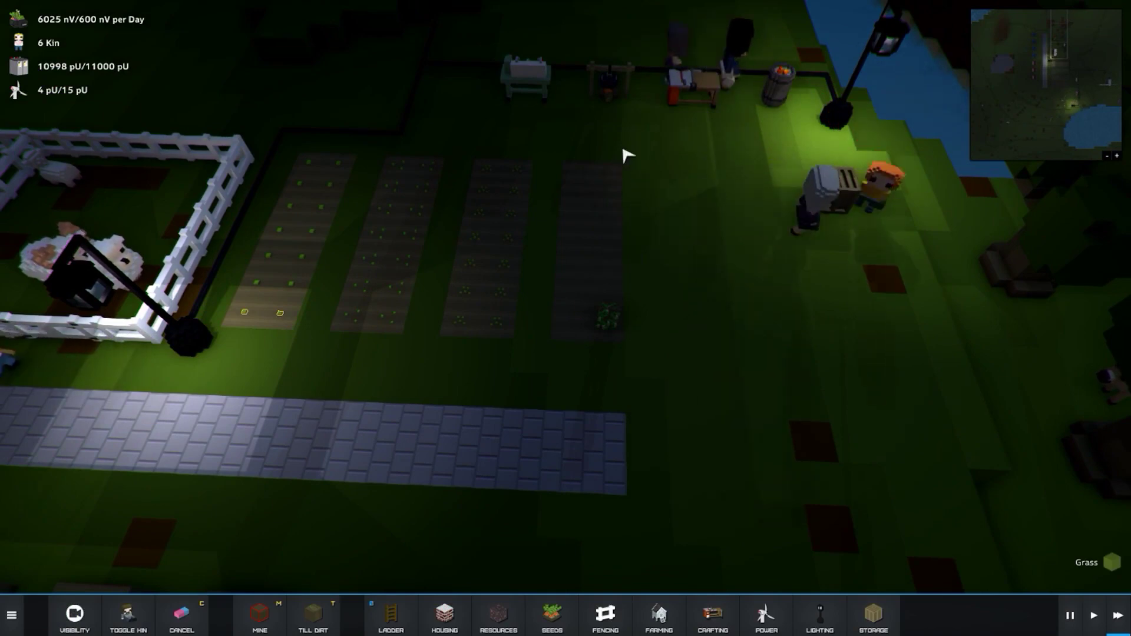
{"action": "mouse_move", "coordinate": [627, 156]}
{"action": "left_mouse_down"}
{"action": "mouse_move", "coordinate": [831, 310]}
{"action": "mouse_move", "coordinate": [751, 305]}
{"action": "left_mouse_up"}
{"action": "left_click", "coordinate": [799, 291]}
{"action": "scroll", "coordinate": [619, 292], "scroll_direction": "up", "scroll_amount": 3}
{"action": "left_click_drag", "start_coordinate": [673, 305], "coordinate": [781, 303]}
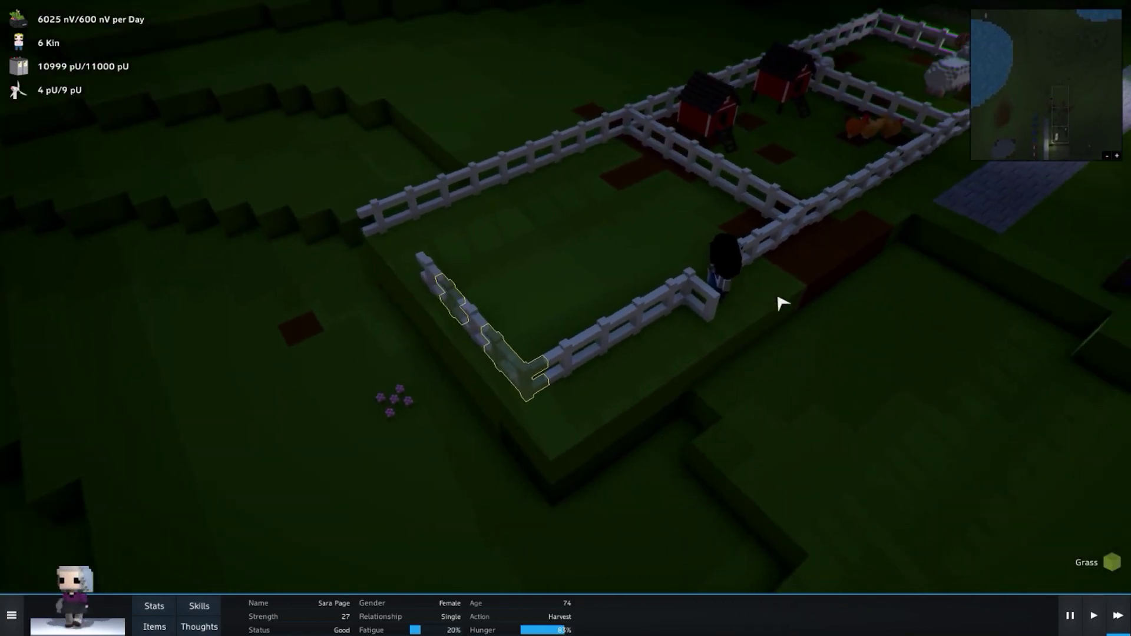
{"action": "left_click", "coordinate": [610, 274]}
{"action": "left_click", "coordinate": [724, 265]}
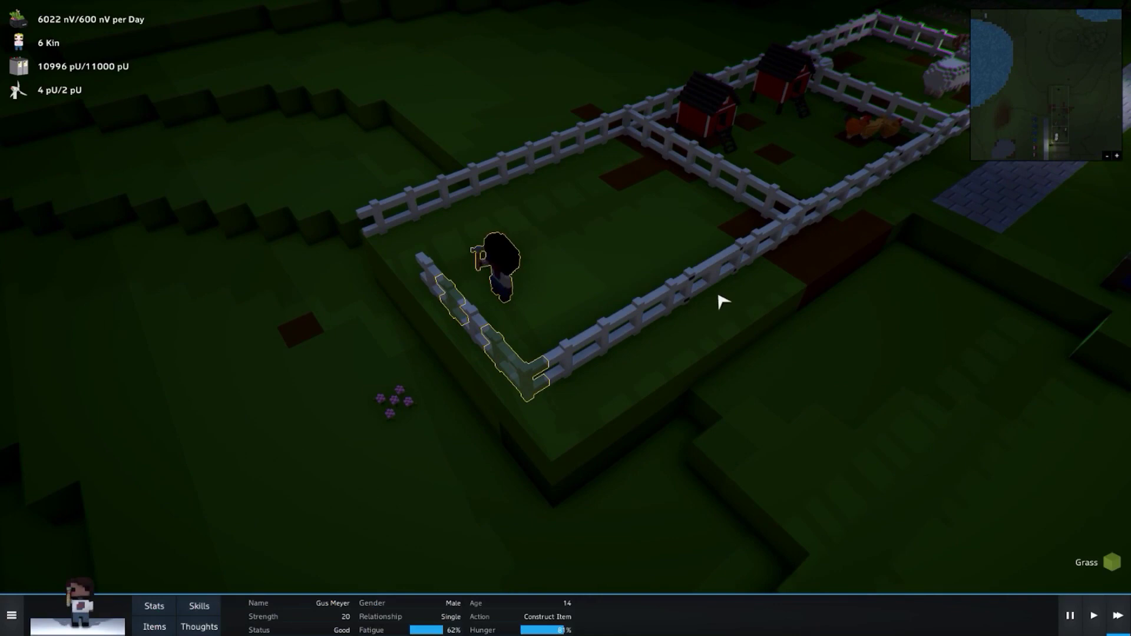
{"action": "left_click", "coordinate": [753, 325]}
{"action": "scroll", "coordinate": [752, 324], "scroll_direction": "up", "scroll_amount": 5}
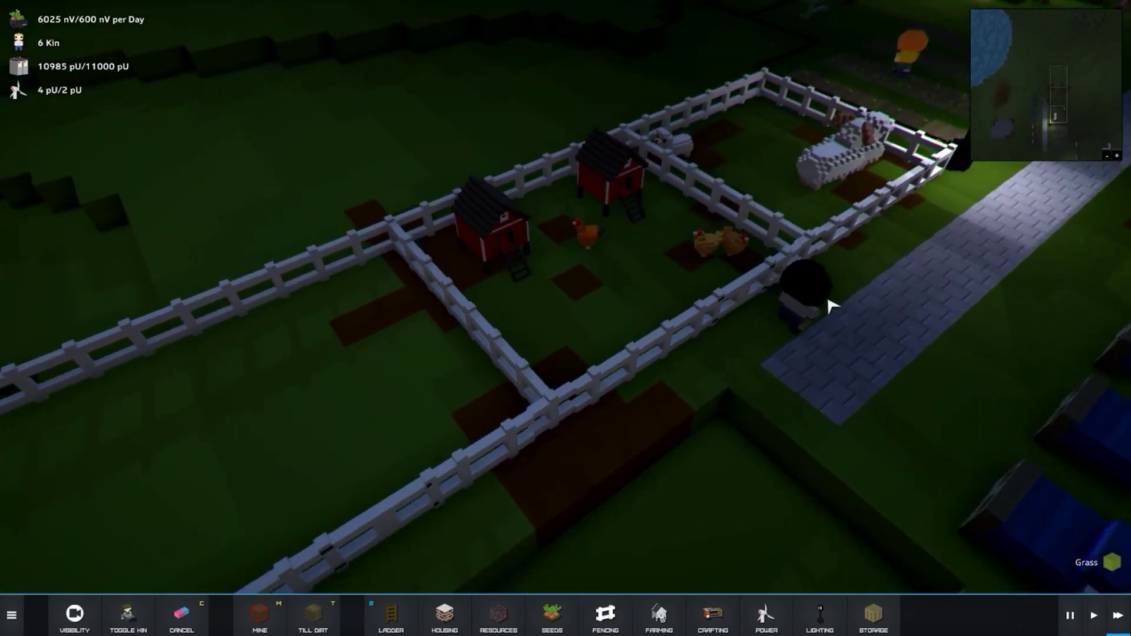
{"action": "scroll", "coordinate": [680, 309], "scroll_direction": "up", "scroll_amount": 3}
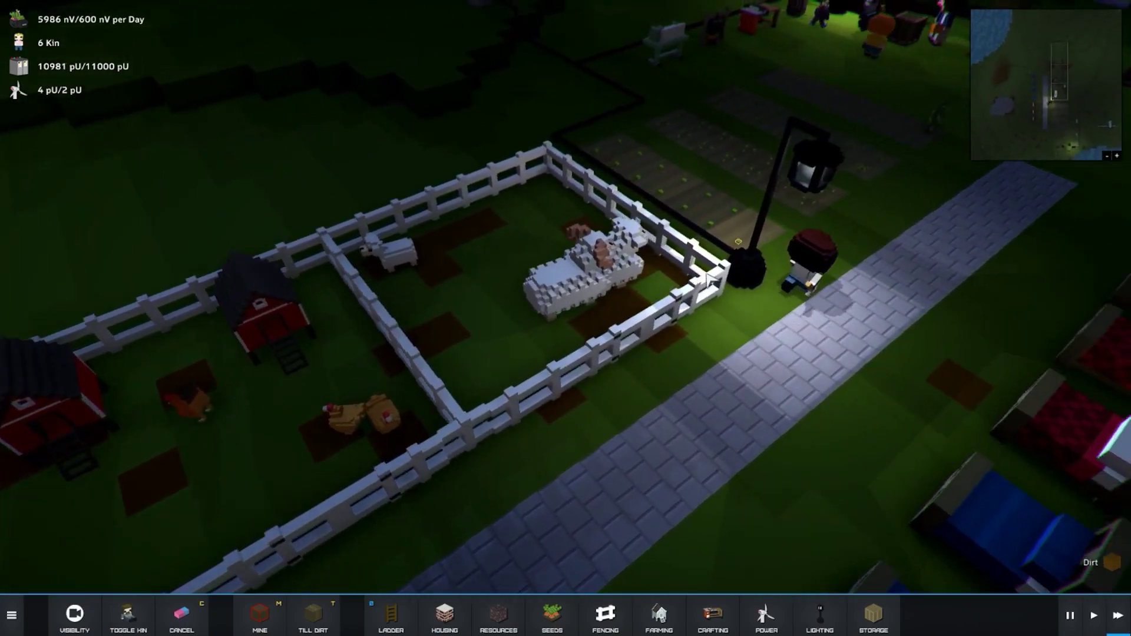
{"action": "key", "text": "w"}
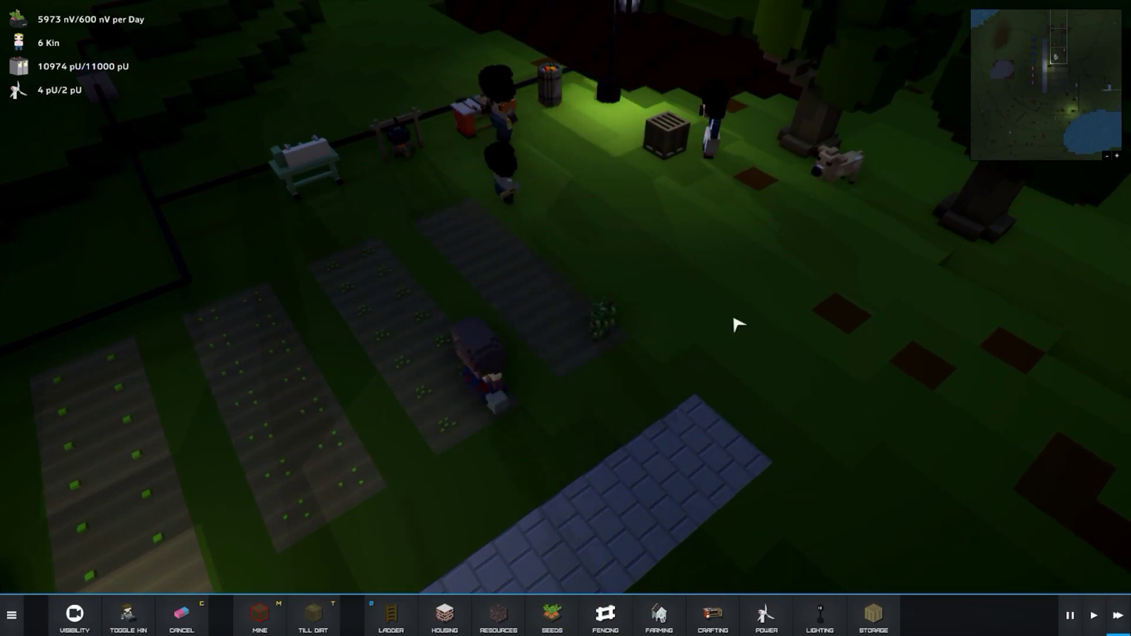
Inspect the pea plant and a villager, then clear both selections.
{"action": "left_click", "coordinate": [606, 320]}
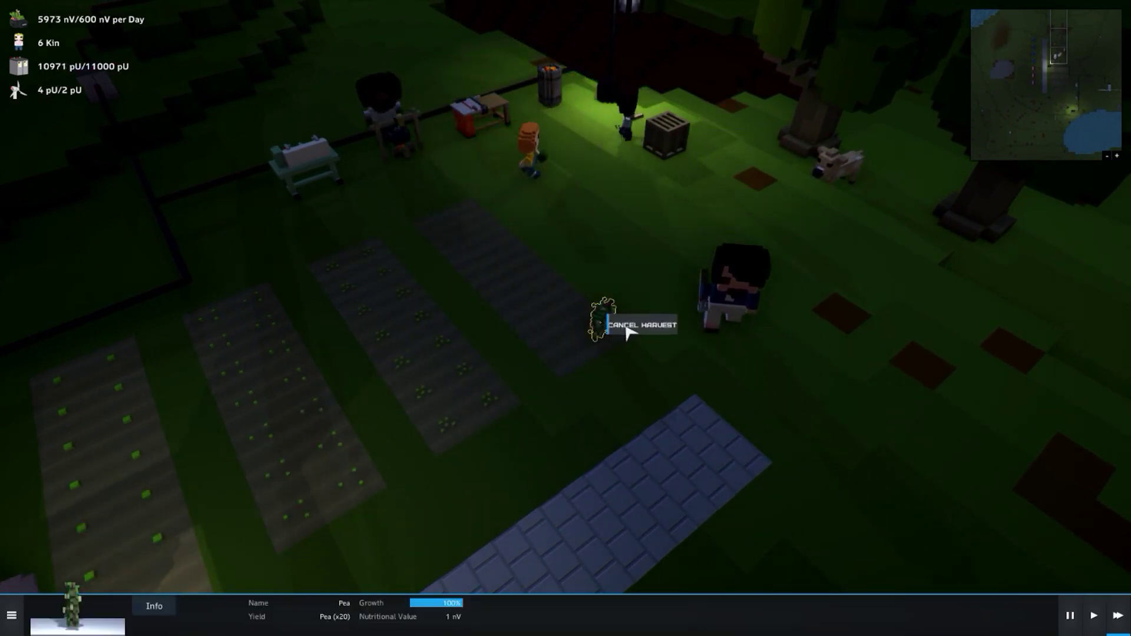
{"action": "key", "text": "a"}
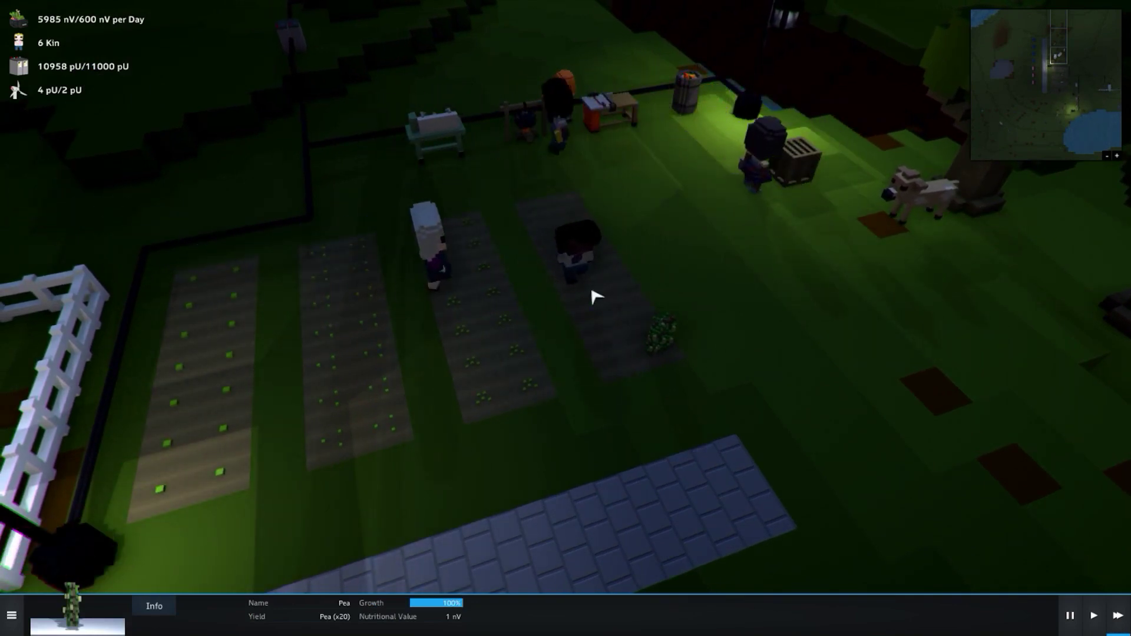
{"action": "scroll", "coordinate": [699, 436], "scroll_direction": "up", "scroll_amount": 3}
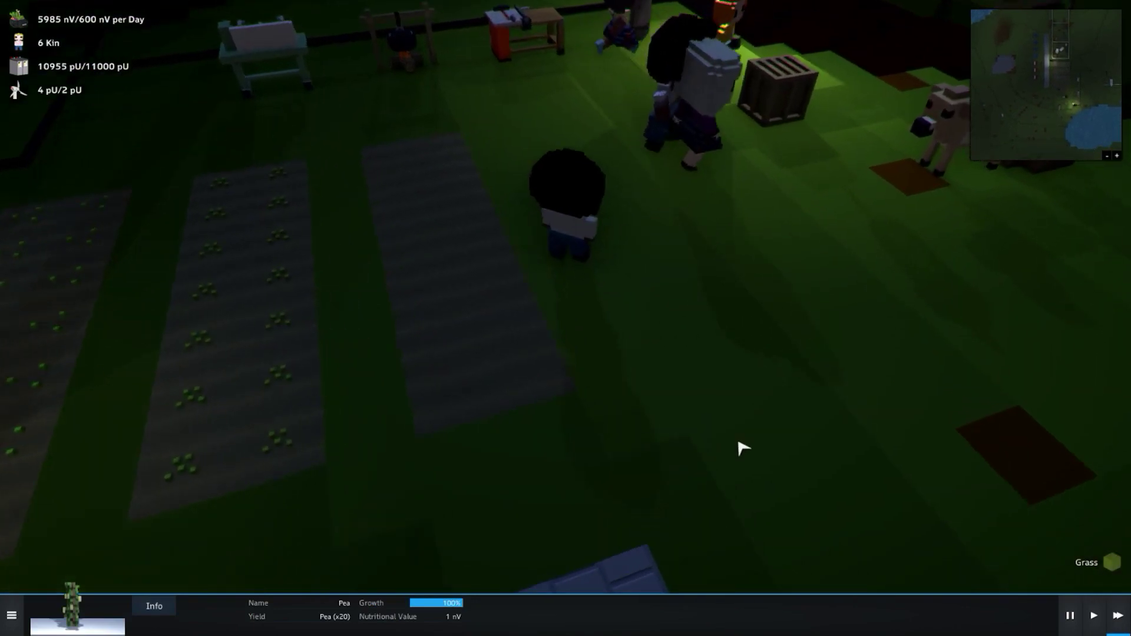
{"action": "left_click", "coordinate": [658, 503]}
{"action": "left_click", "coordinate": [671, 91]}
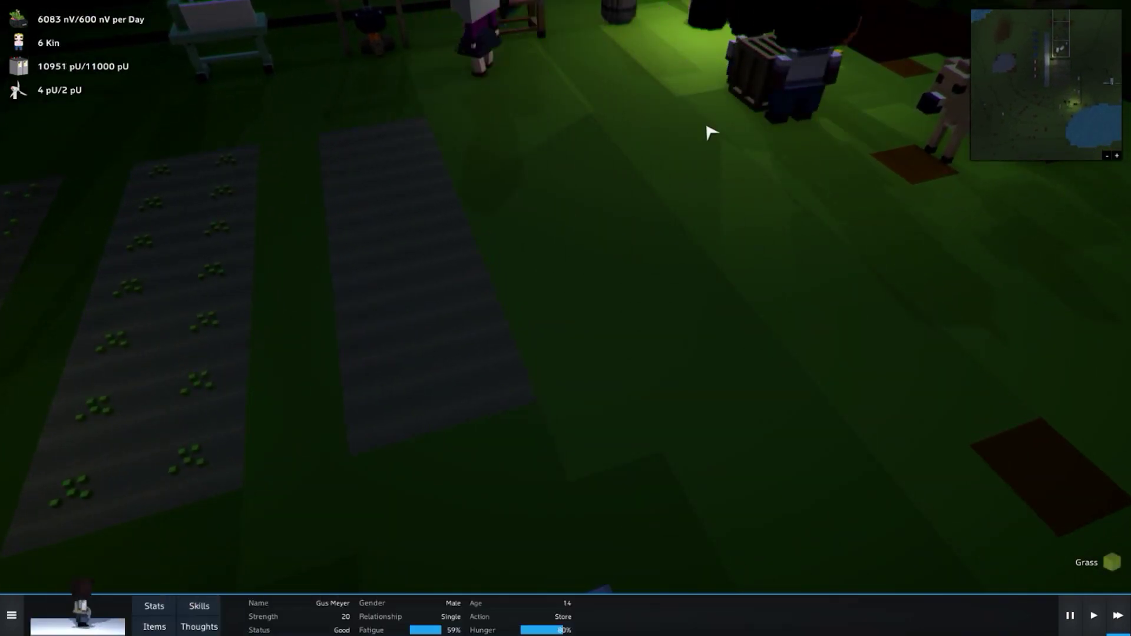
{"action": "left_click", "coordinate": [711, 235]}
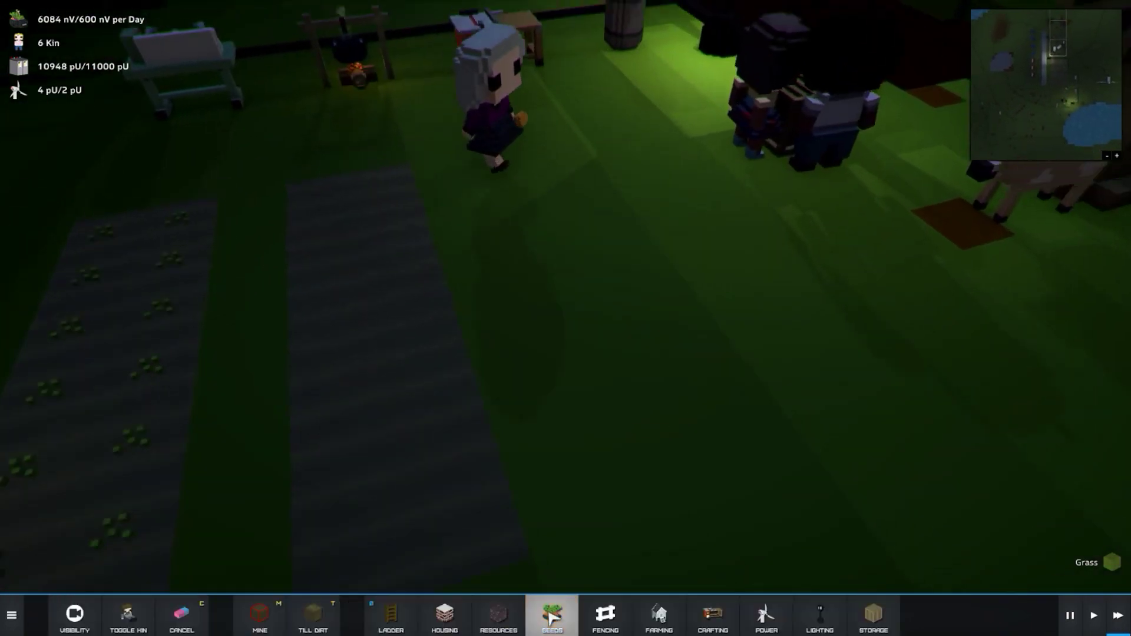
Place pear seeds on the empty fourth tilled field beside the workstations.
{"action": "left_click", "coordinate": [552, 614]}
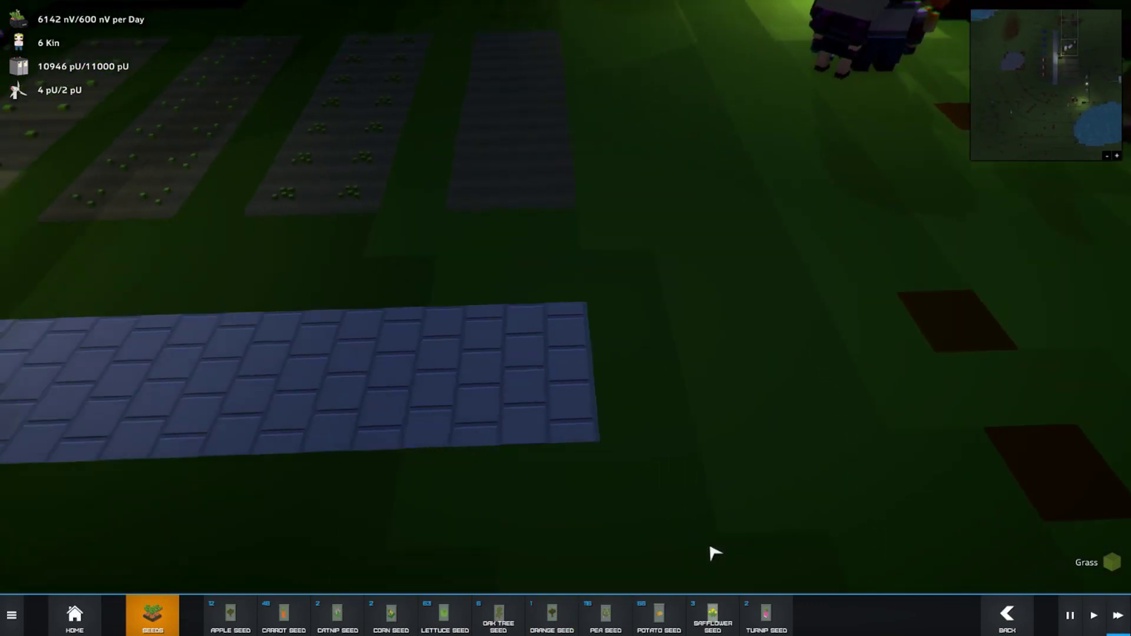
{"action": "scroll", "coordinate": [714, 552], "scroll_direction": "down", "scroll_amount": 5}
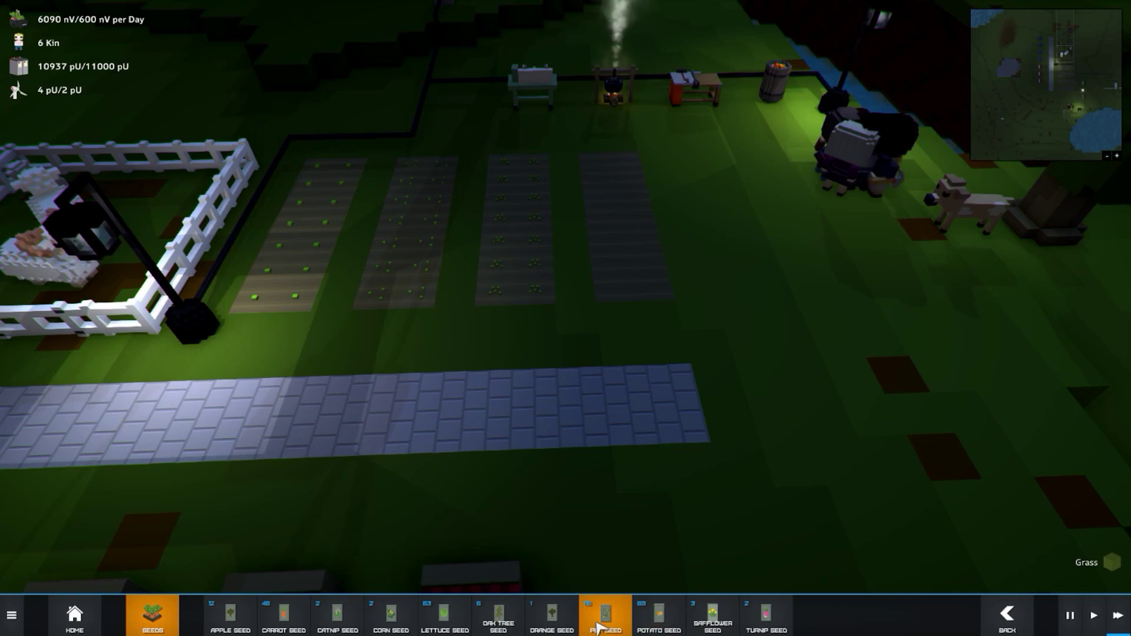
{"action": "left_click", "coordinate": [604, 613]}
{"action": "scroll", "coordinate": [636, 282], "scroll_direction": "up", "scroll_amount": 3}
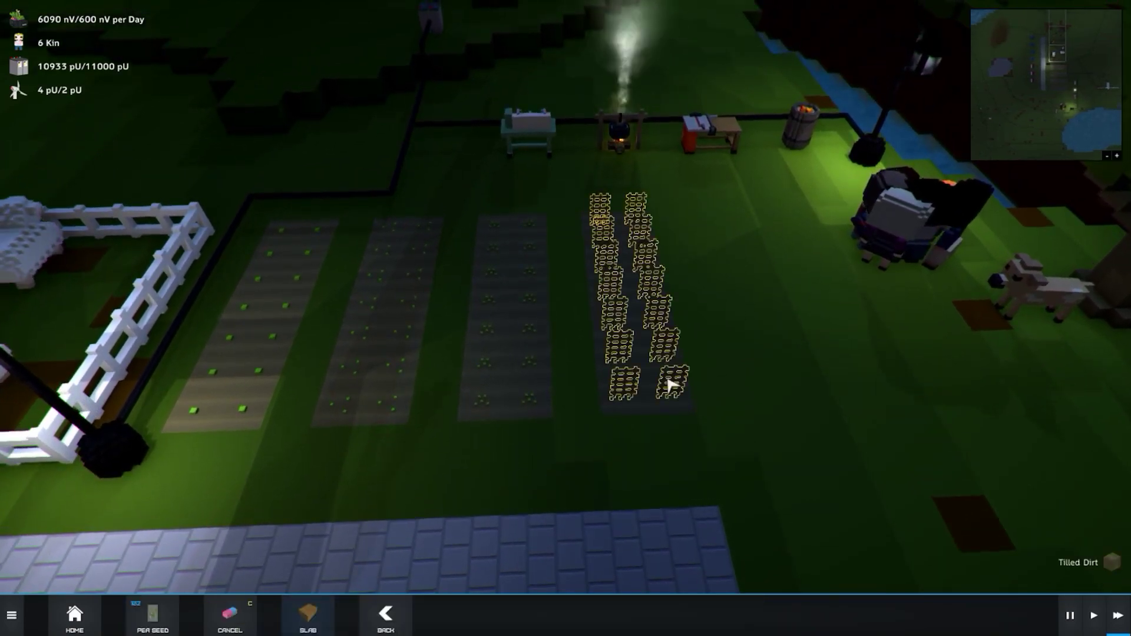
{"action": "left_click", "coordinate": [681, 384]}
{"action": "mouse_move", "coordinate": [725, 336]}
{"action": "left_mouse_down"}
{"action": "mouse_move", "coordinate": [553, 353]}
{"action": "mouse_move", "coordinate": [674, 345]}
{"action": "mouse_move", "coordinate": [619, 441]}
{"action": "left_mouse_up"}
Back out of the seed list and browse the fencing options without placing anything.
{"action": "right_click", "coordinate": [548, 460]}
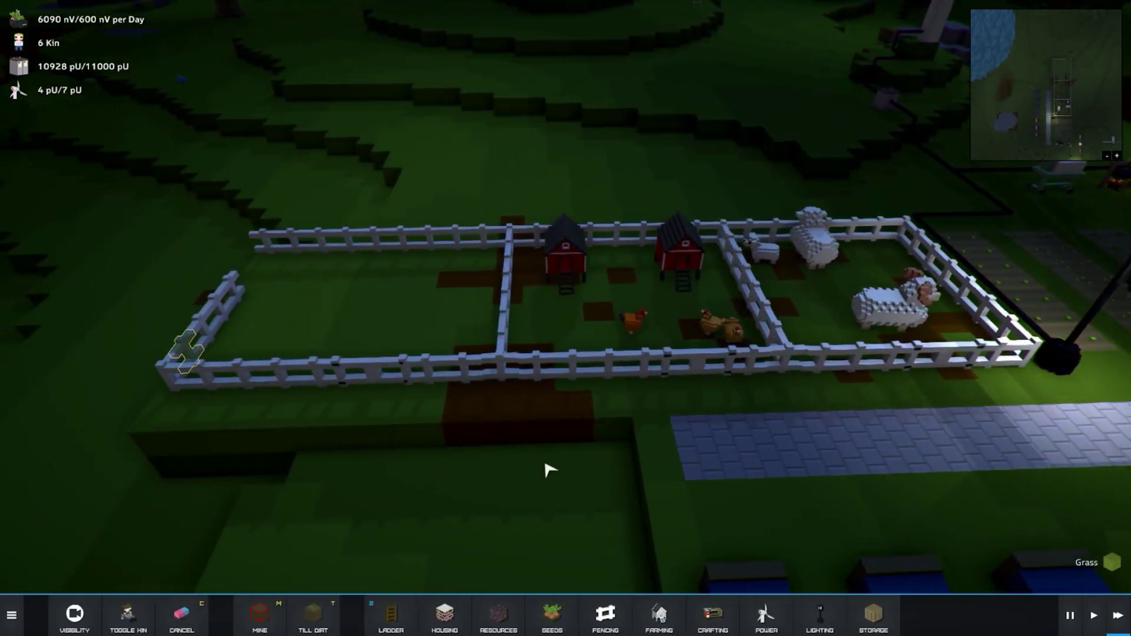
{"action": "left_click_drag", "start_coordinate": [548, 459], "coordinate": [585, 530]}
{"action": "left_click", "coordinate": [585, 614]}
{"action": "right_click", "coordinate": [530, 540]}
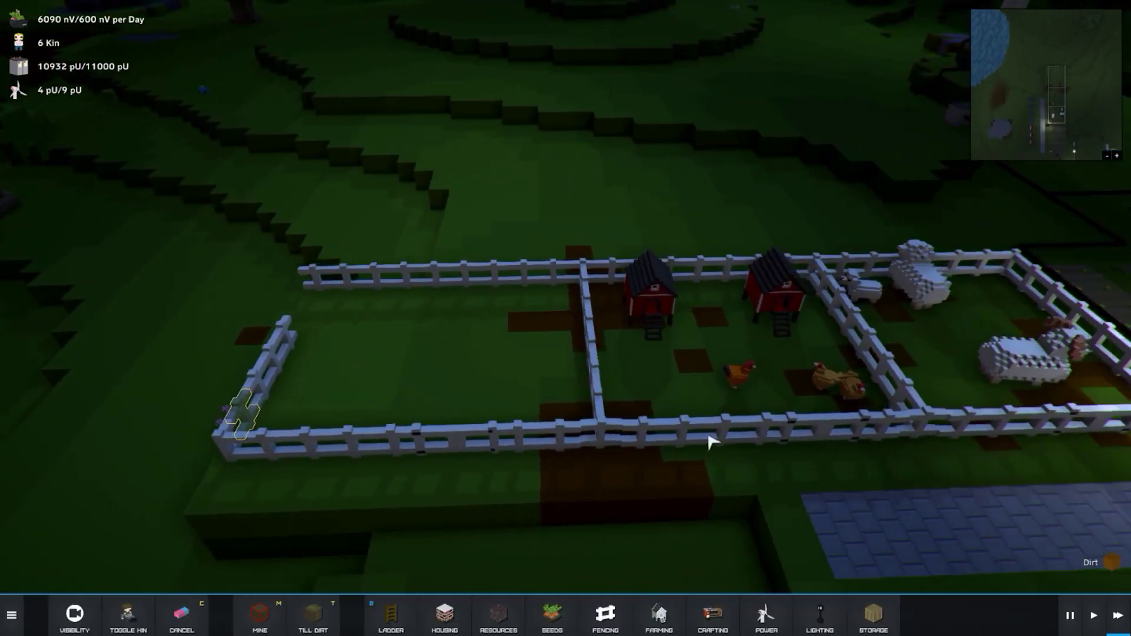
{"action": "mouse_move", "coordinate": [716, 441]}
{"action": "left_mouse_down"}
{"action": "mouse_move", "coordinate": [911, 298]}
{"action": "mouse_move", "coordinate": [654, 513]}
{"action": "left_mouse_up"}
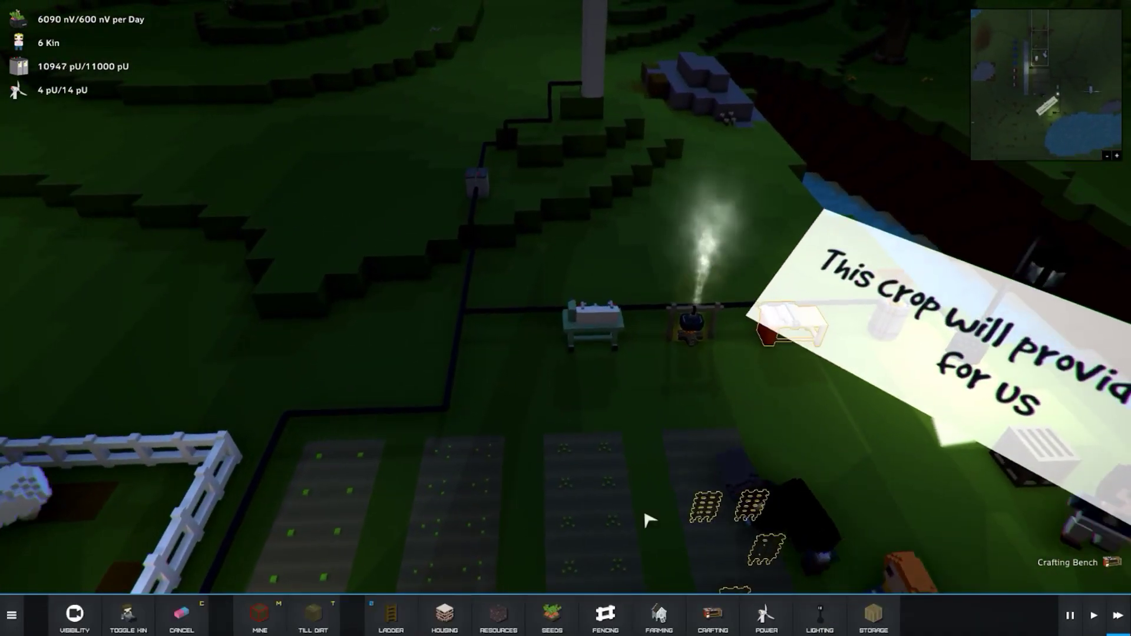
{"action": "left_click", "coordinate": [606, 615]}
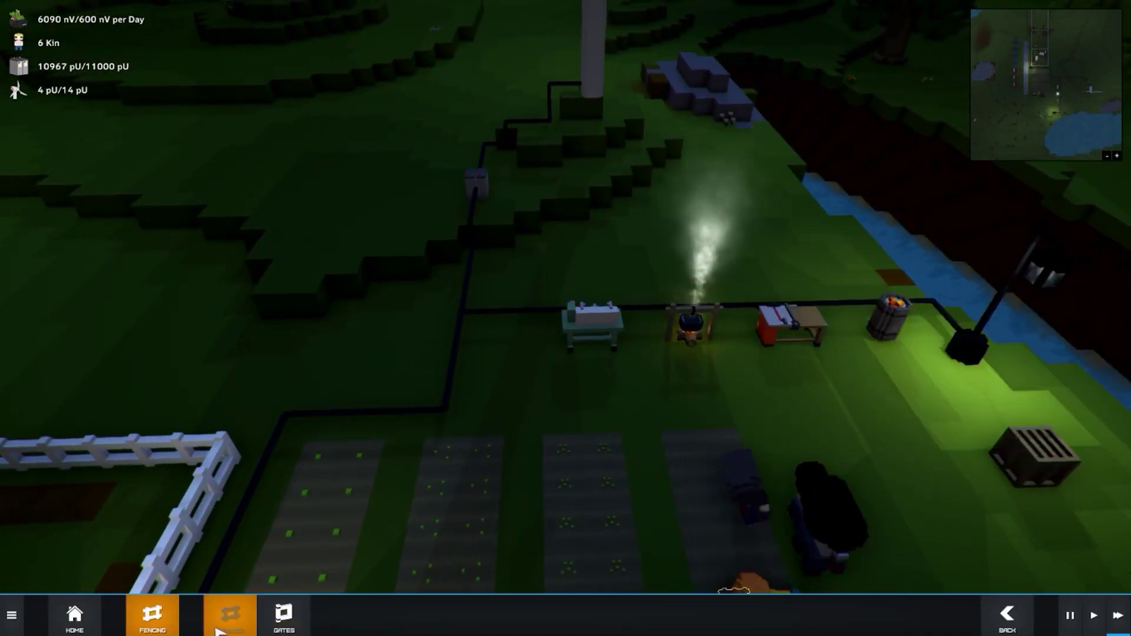
{"action": "right_click", "coordinate": [845, 385]}
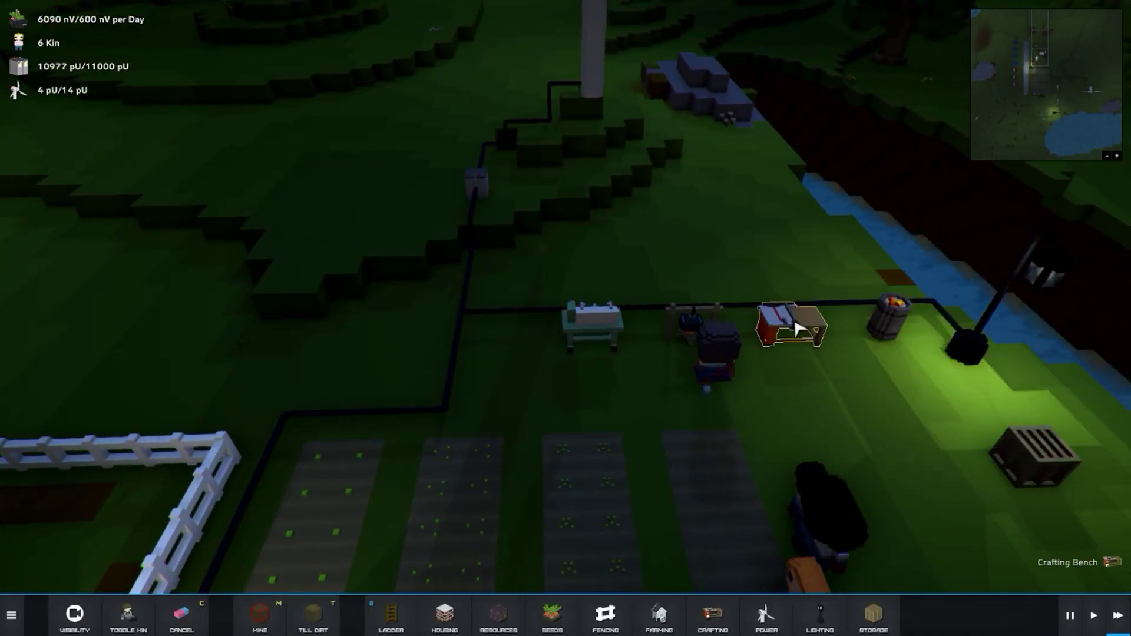
{"action": "left_click", "coordinate": [606, 615]}
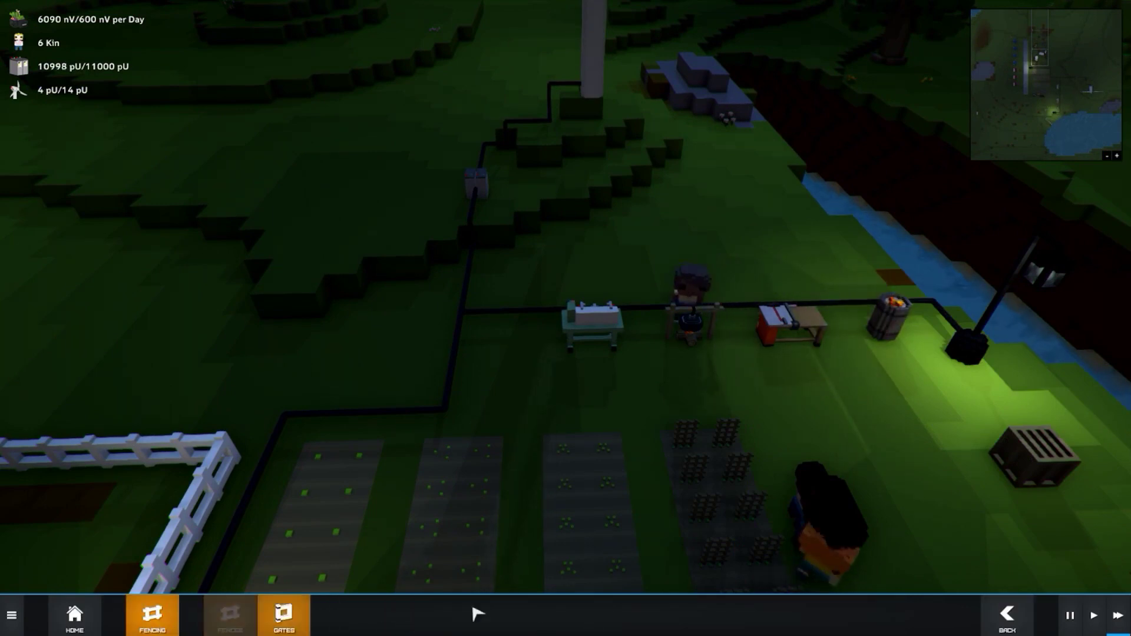
{"action": "right_click", "coordinate": [706, 406]}
Queue a fence crafting order at the crafting bench and close its menu.
{"action": "left_click", "coordinate": [793, 339]}
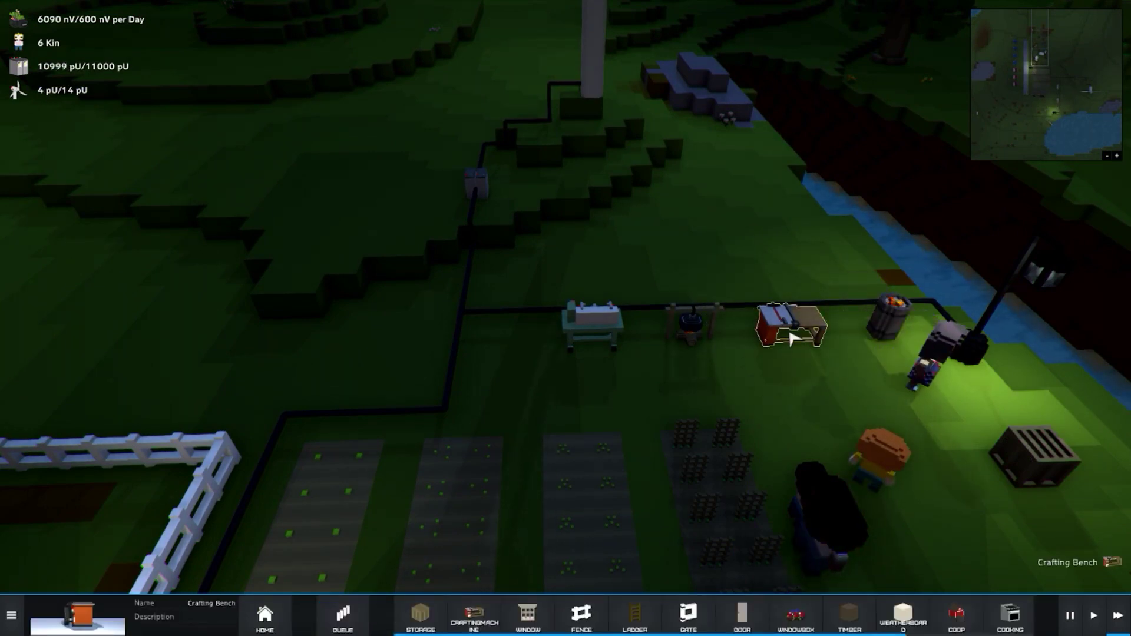
{"action": "left_click", "coordinate": [581, 615]}
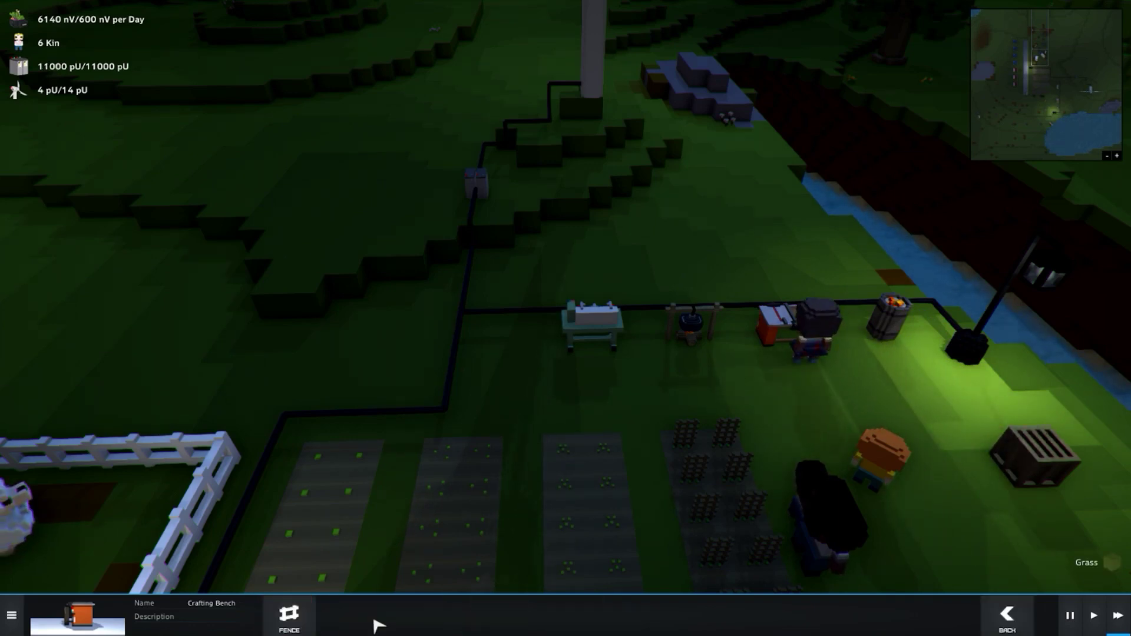
{"action": "left_click", "coordinate": [288, 616]}
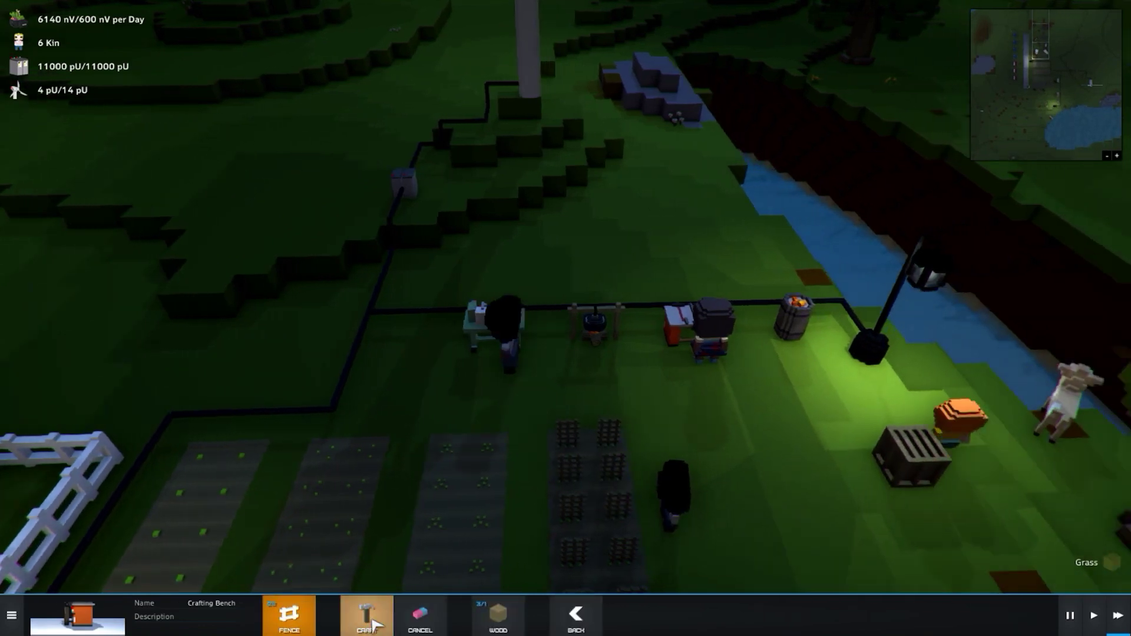
{"action": "key", "text": "w"}
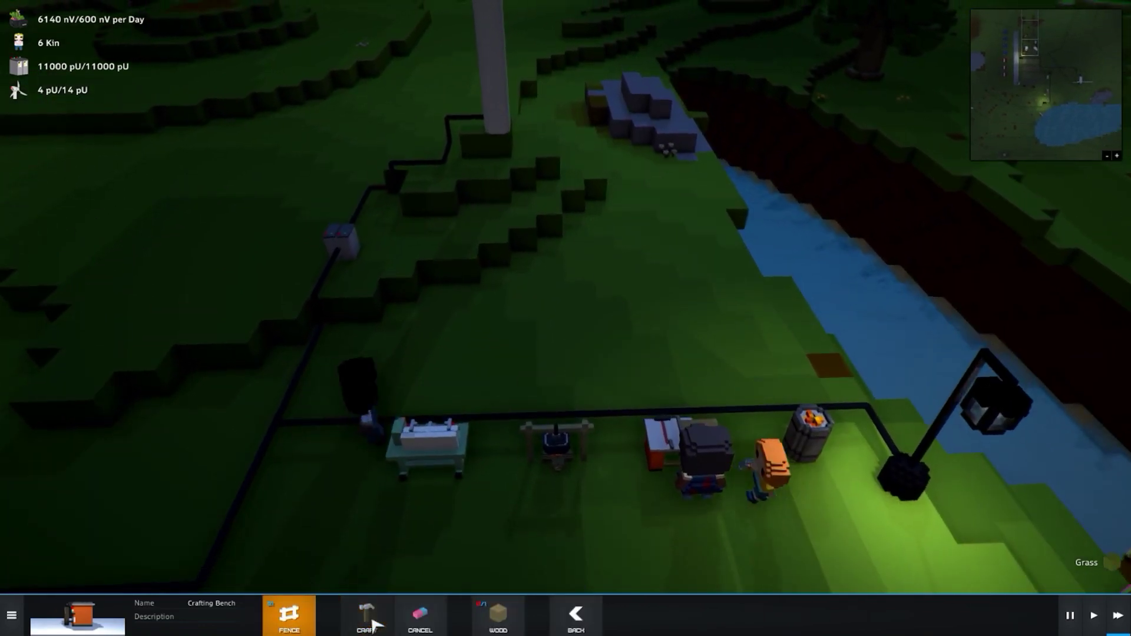
{"action": "right_click", "coordinate": [375, 623]}
Mark both oak trees beyond the beds for harvesting.
{"action": "left_click_drag", "start_coordinate": [610, 398], "coordinate": [549, 477]}
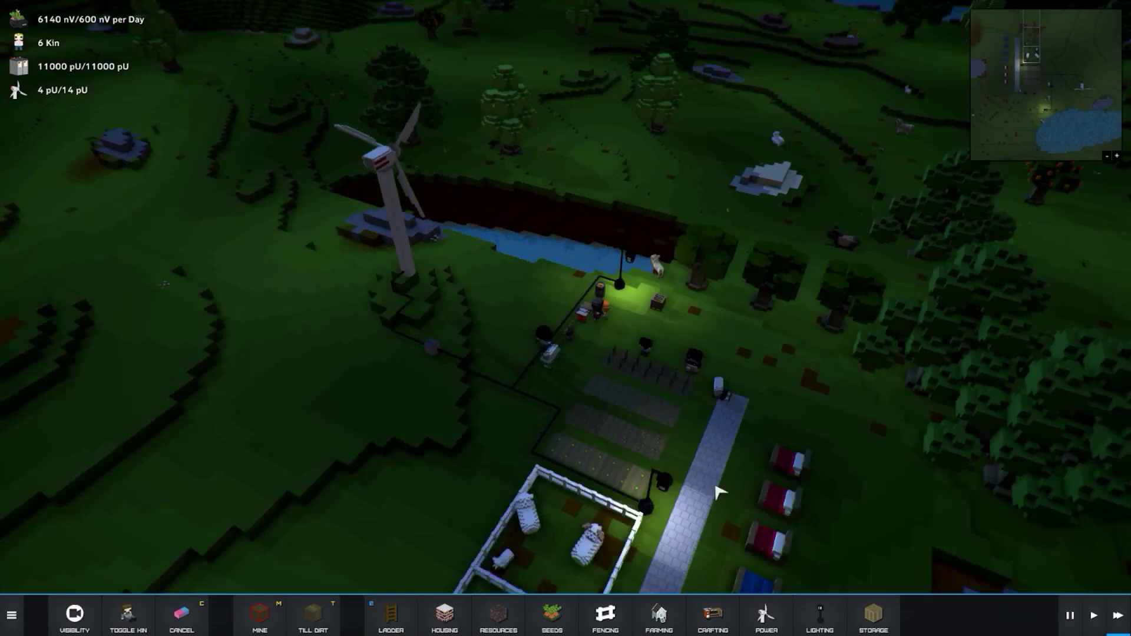
{"action": "key", "text": "w"}
{"action": "left_click", "coordinate": [580, 167]}
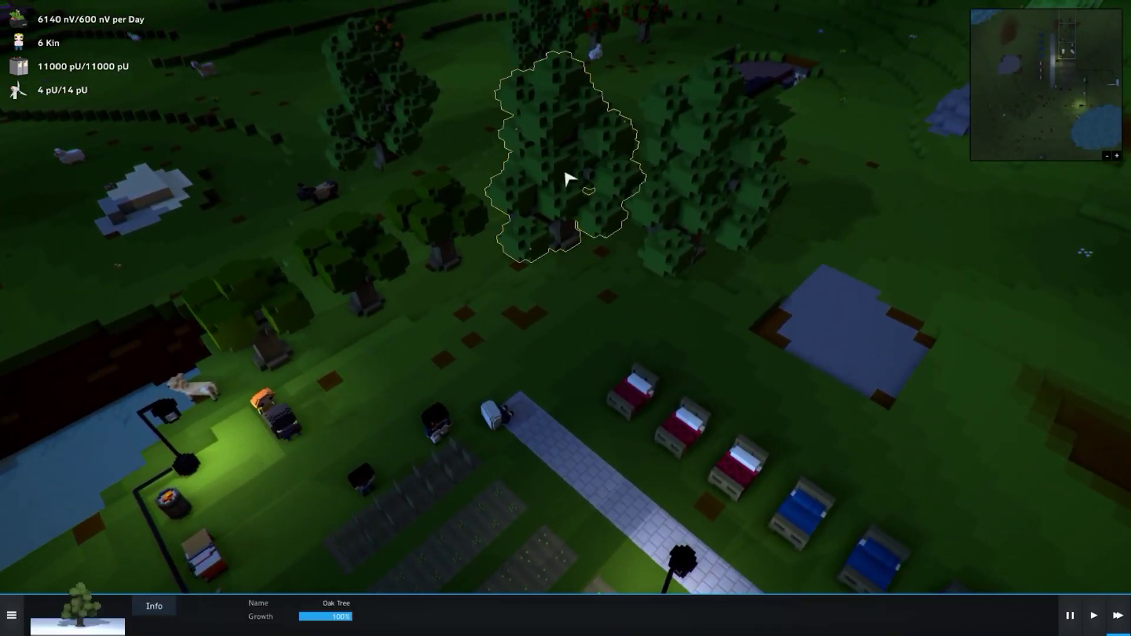
{"action": "mouse_move", "coordinate": [579, 160]}
{"action": "left_mouse_down"}
{"action": "mouse_move", "coordinate": [726, 157]}
{"action": "mouse_move", "coordinate": [583, 265]}
{"action": "mouse_move", "coordinate": [713, 265]}
{"action": "left_mouse_up"}
{"action": "right_click", "coordinate": [715, 144]}
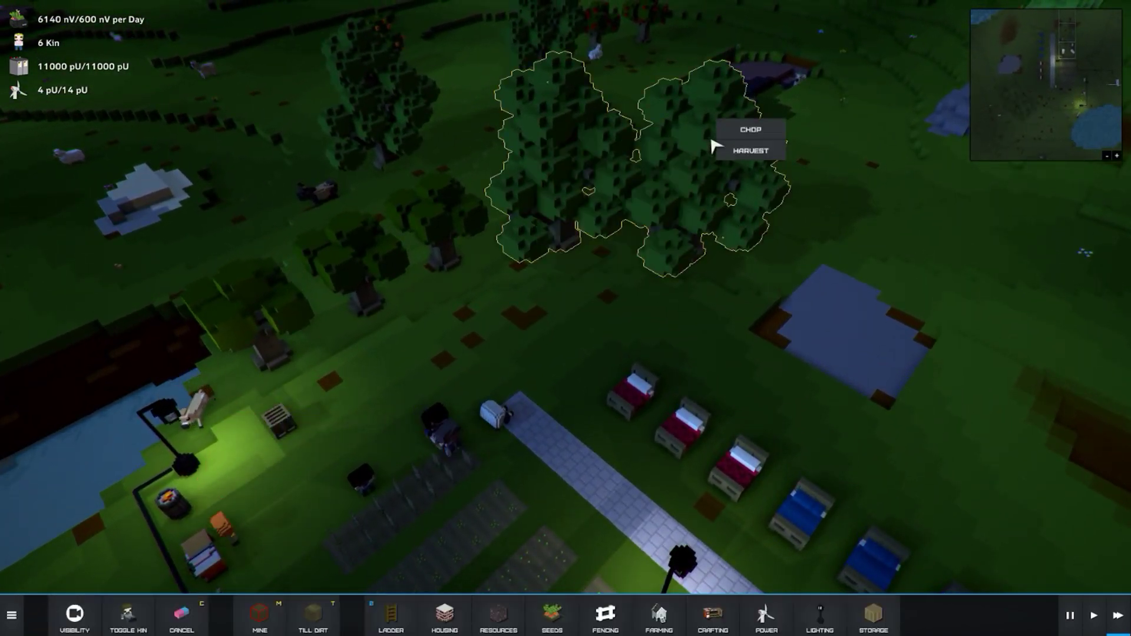
{"action": "left_click", "coordinate": [749, 129]}
{"action": "mouse_move", "coordinate": [831, 221]}
{"action": "left_mouse_down"}
{"action": "mouse_move", "coordinate": [608, 311]}
{"action": "mouse_move", "coordinate": [795, 265]}
{"action": "left_mouse_up"}
{"action": "scroll", "coordinate": [703, 331], "scroll_direction": "up", "scroll_amount": 5}
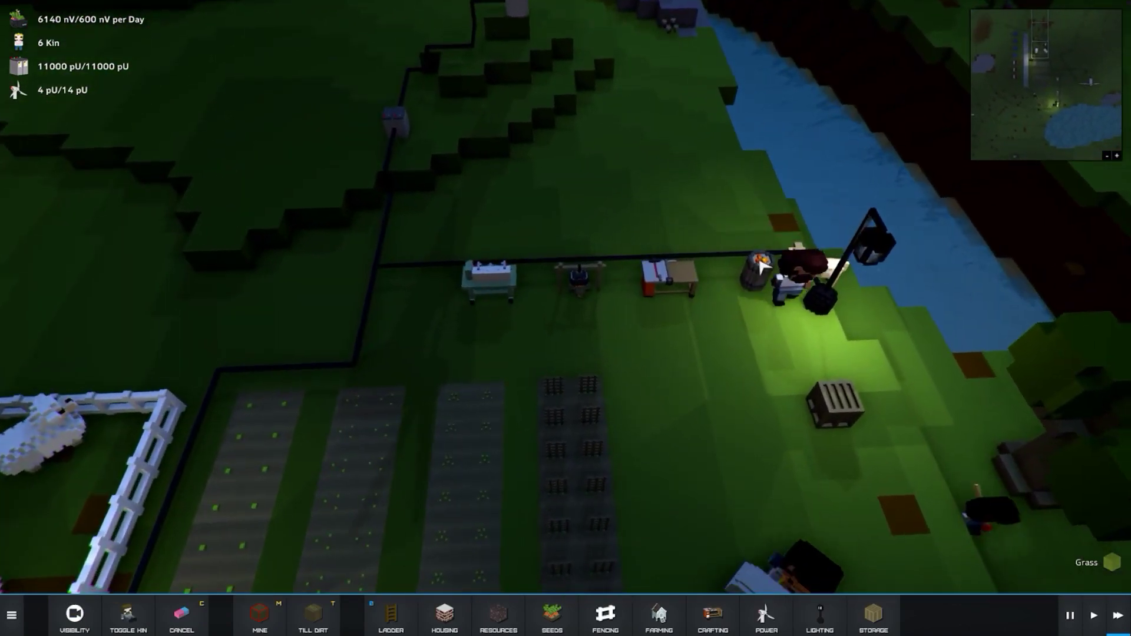
View the smelting furnace's metal recipes, leaving the steel recipe unchanged.
{"action": "left_click", "coordinate": [759, 270]}
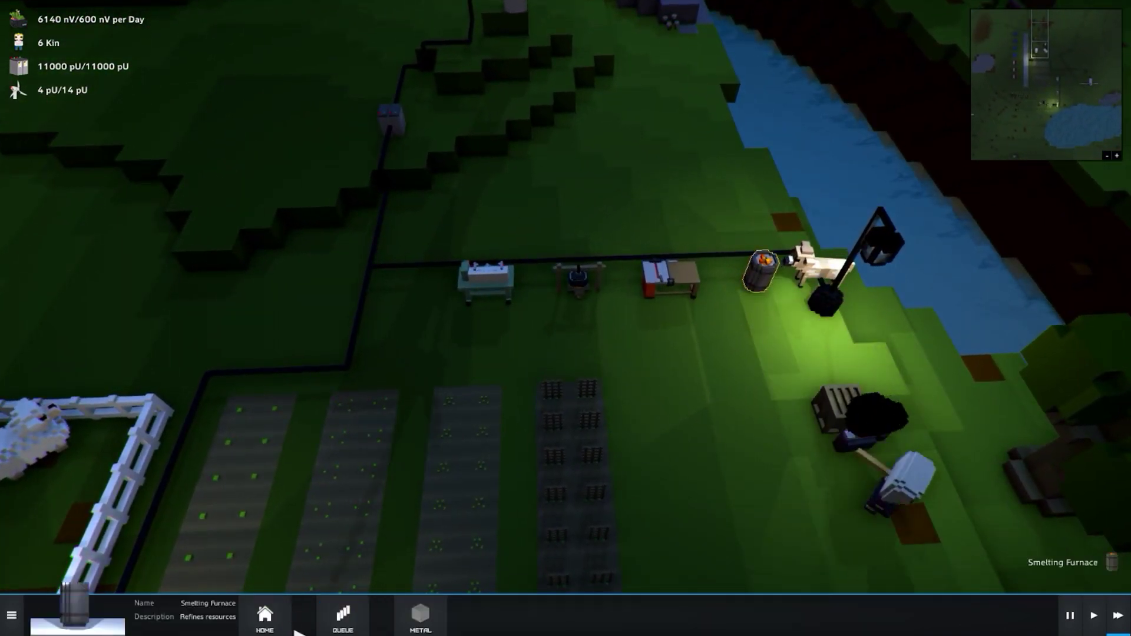
{"action": "left_click", "coordinate": [420, 616]}
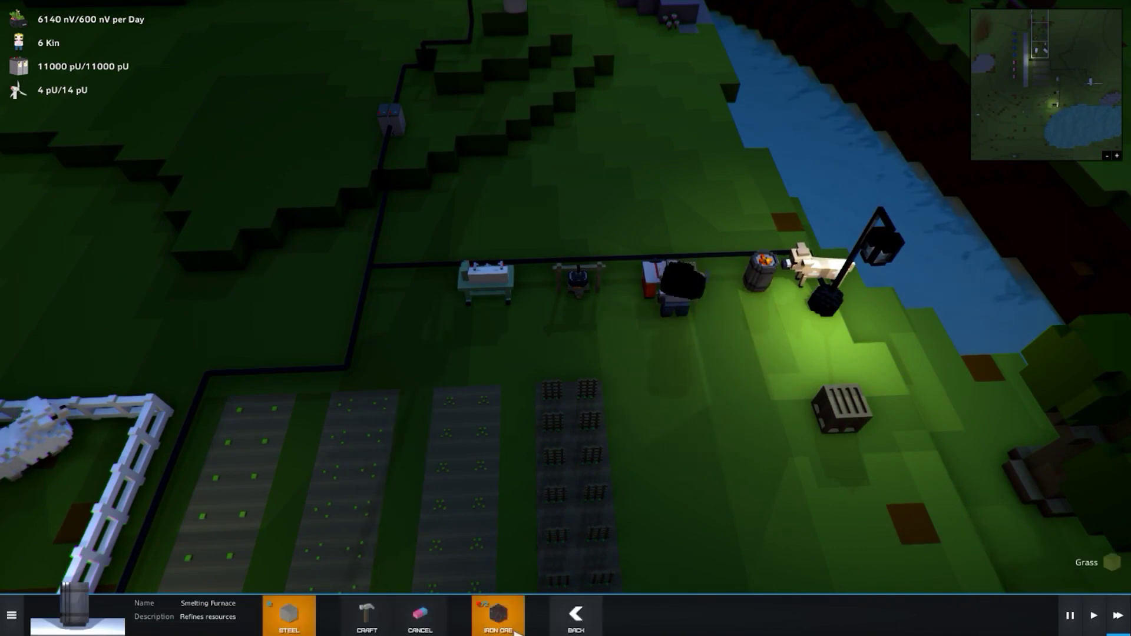
{"action": "left_click", "coordinate": [660, 442]}
{"action": "scroll", "coordinate": [716, 455], "scroll_direction": "down", "scroll_amount": 4}
{"action": "mouse_move", "coordinate": [660, 442]}
{"action": "left_mouse_down"}
{"action": "mouse_move", "coordinate": [822, 419]}
{"action": "mouse_move", "coordinate": [685, 338]}
{"action": "left_mouse_up"}
{"action": "scroll", "coordinate": [685, 337], "scroll_direction": "up", "scroll_amount": 4}
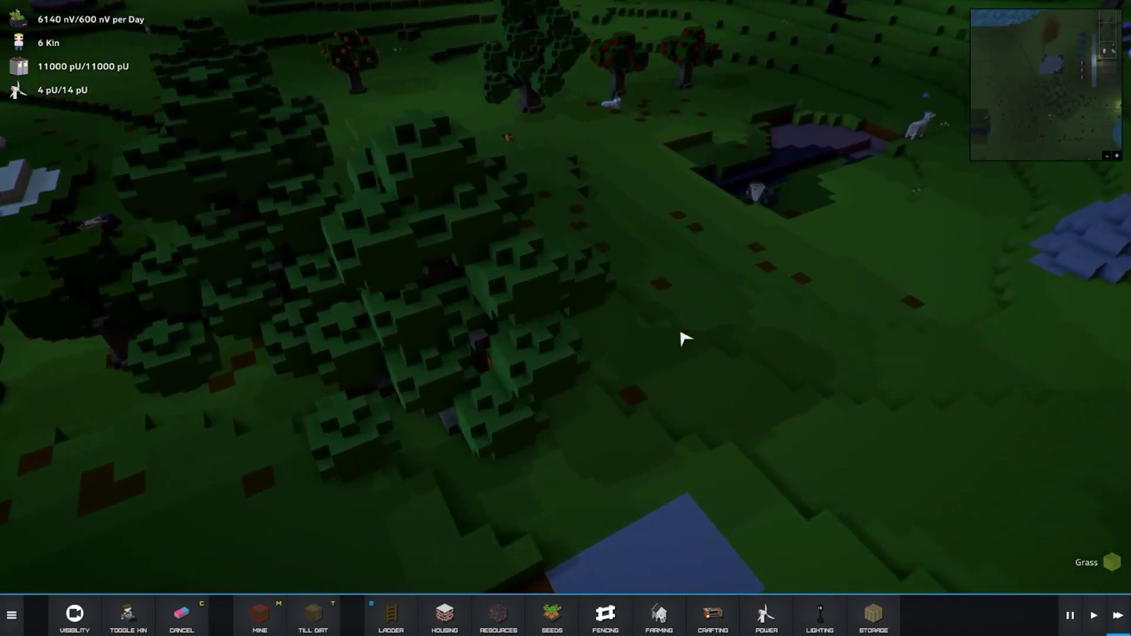
{"action": "scroll", "coordinate": [685, 338], "scroll_direction": "up", "scroll_amount": 4}
Mark the cow near the water pit and the bull for shepherding, then check the shepherd.
{"action": "left_click", "coordinate": [648, 400]}
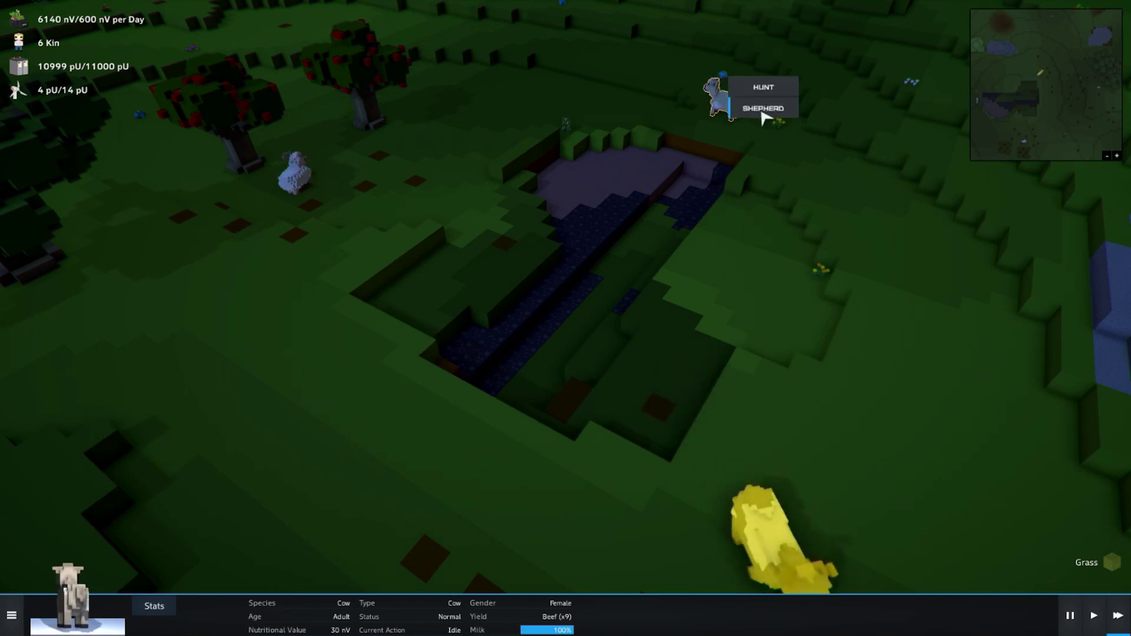
{"action": "left_click_drag", "start_coordinate": [678, 313], "coordinate": [847, 371]}
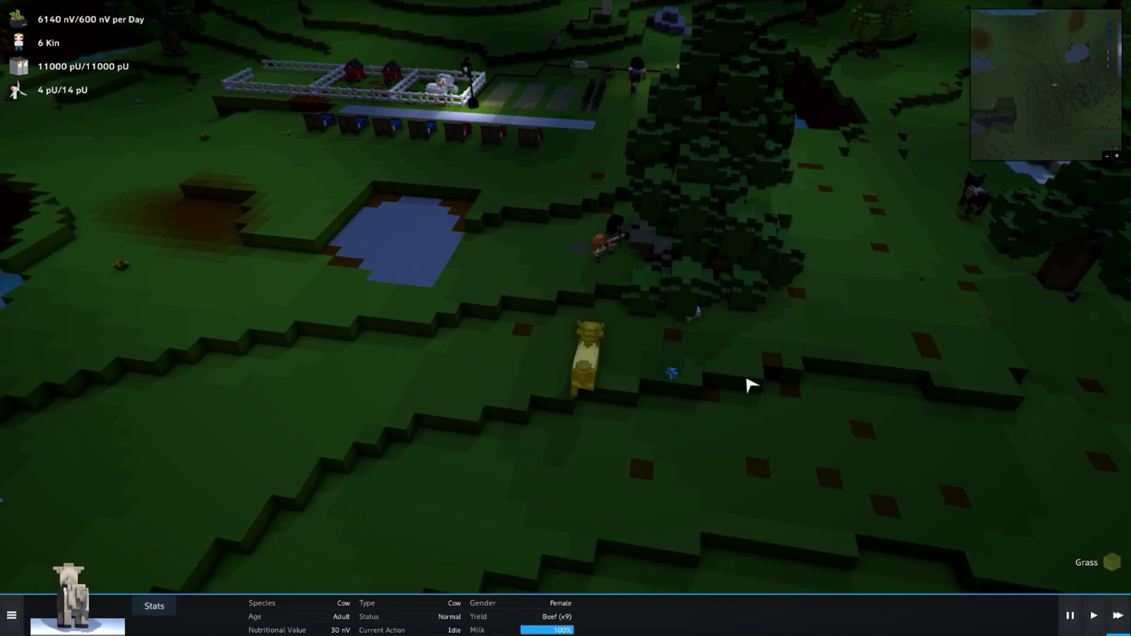
{"action": "mouse_move", "coordinate": [846, 372]}
{"action": "left_mouse_down"}
{"action": "mouse_move", "coordinate": [733, 394]}
{"action": "mouse_move", "coordinate": [769, 354]}
{"action": "mouse_move", "coordinate": [720, 353]}
{"action": "left_mouse_up"}
{"action": "left_click", "coordinate": [742, 380]}
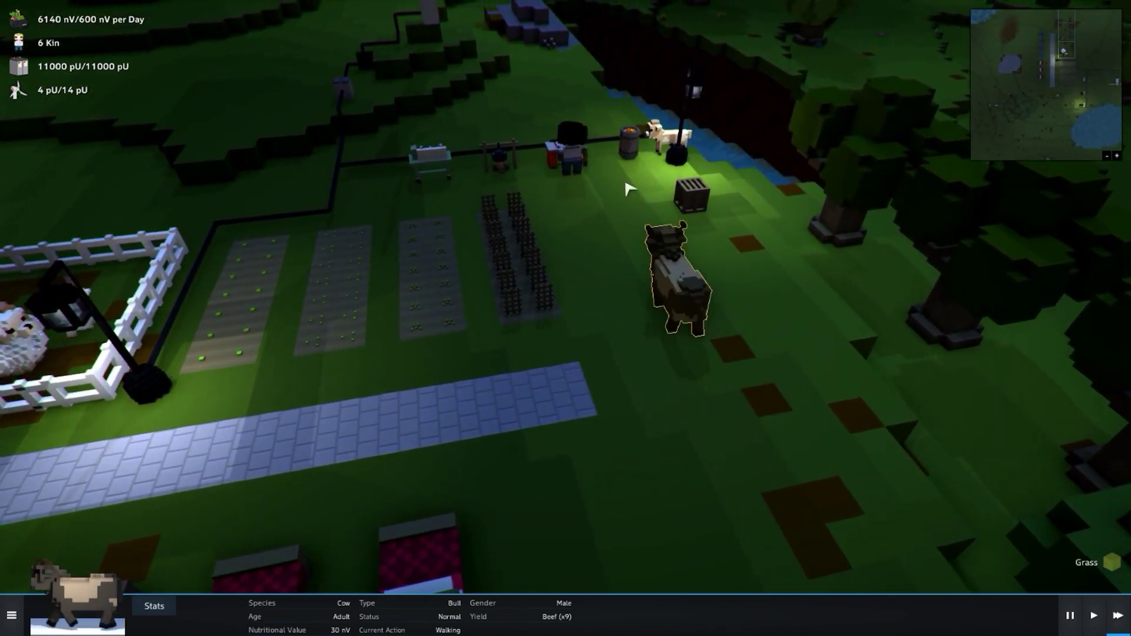
{"action": "left_click", "coordinate": [624, 188]}
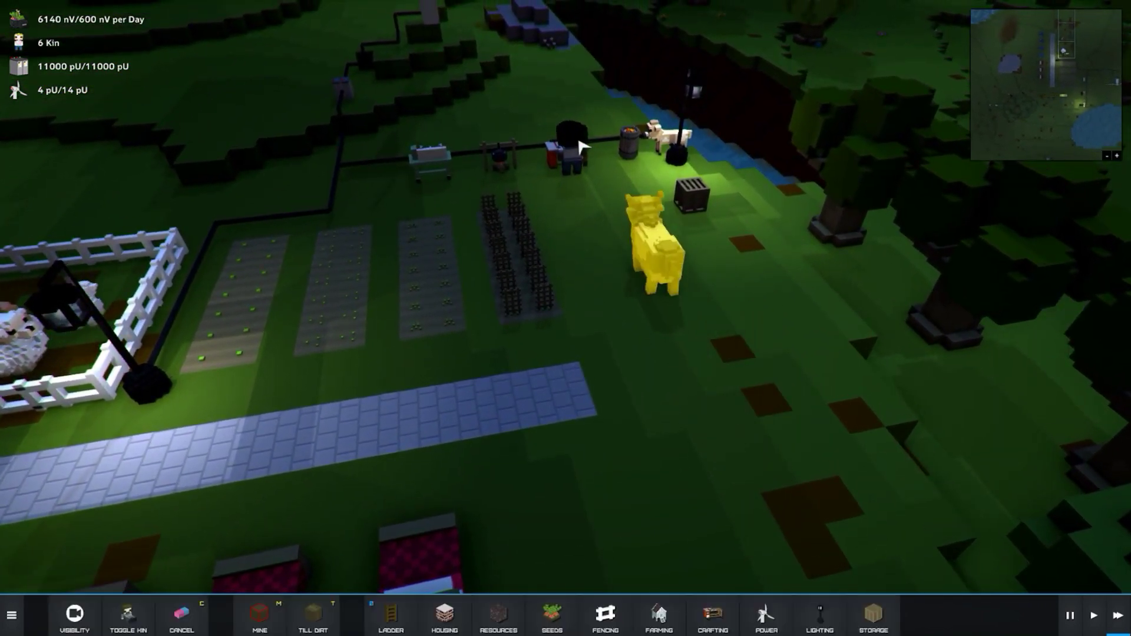
{"action": "left_click", "coordinate": [574, 145]}
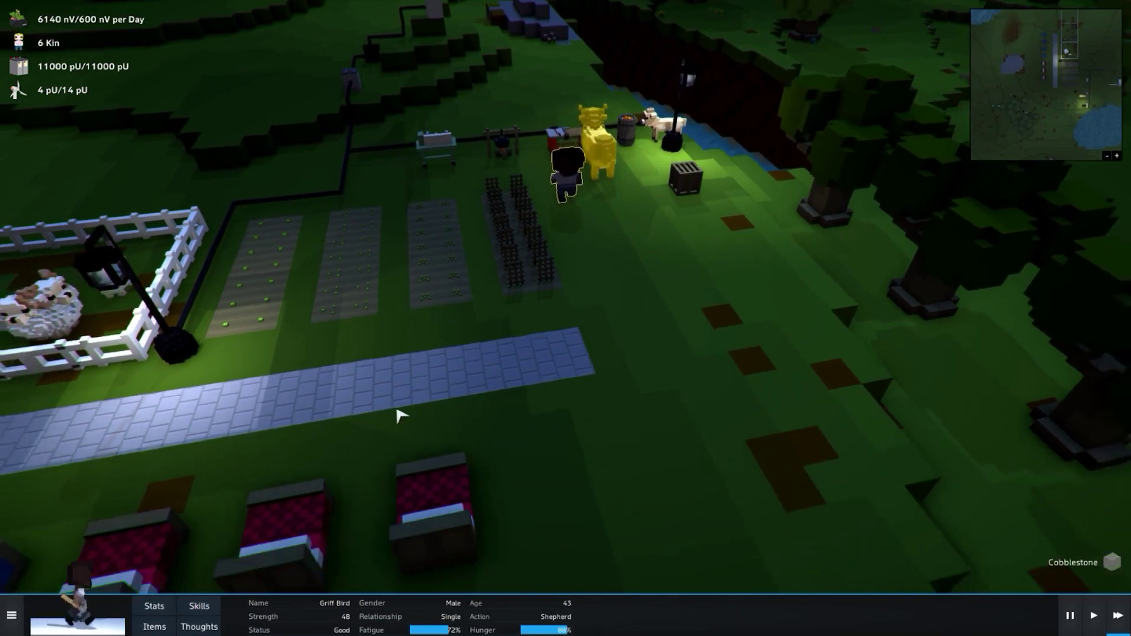
{"action": "mouse_move", "coordinate": [593, 264]}
{"action": "left_mouse_down"}
{"action": "mouse_move", "coordinate": [151, 378]}
{"action": "mouse_move", "coordinate": [195, 380]}
{"action": "left_mouse_up"}
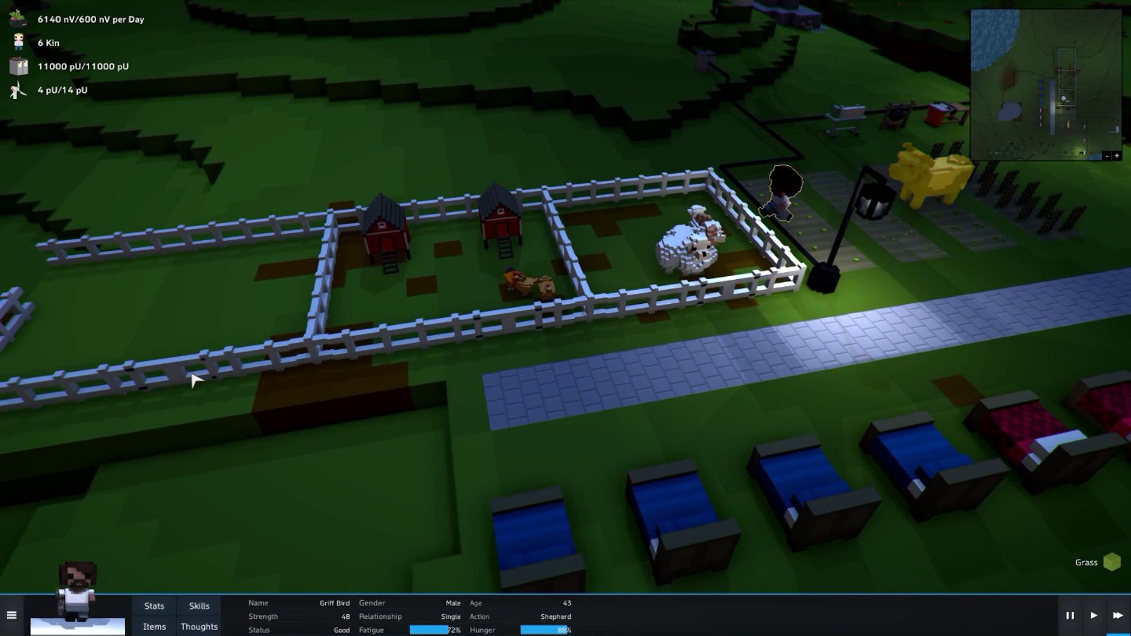
Pan to the pen's left end, where the cow was herded in, and deselect the shepherd.
{"action": "left_click_drag", "start_coordinate": [195, 381], "coordinate": [490, 396]}
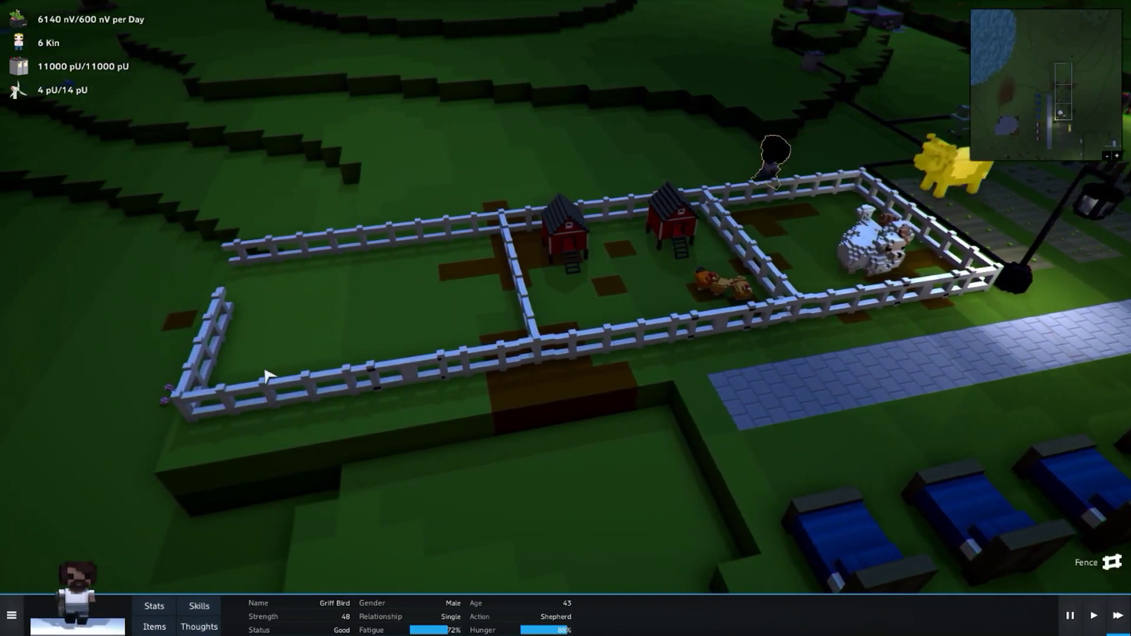
{"action": "left_click", "coordinate": [491, 396]}
{"action": "scroll", "coordinate": [490, 397], "scroll_direction": "up", "scroll_amount": 3}
{"action": "left_click", "coordinate": [606, 615]}
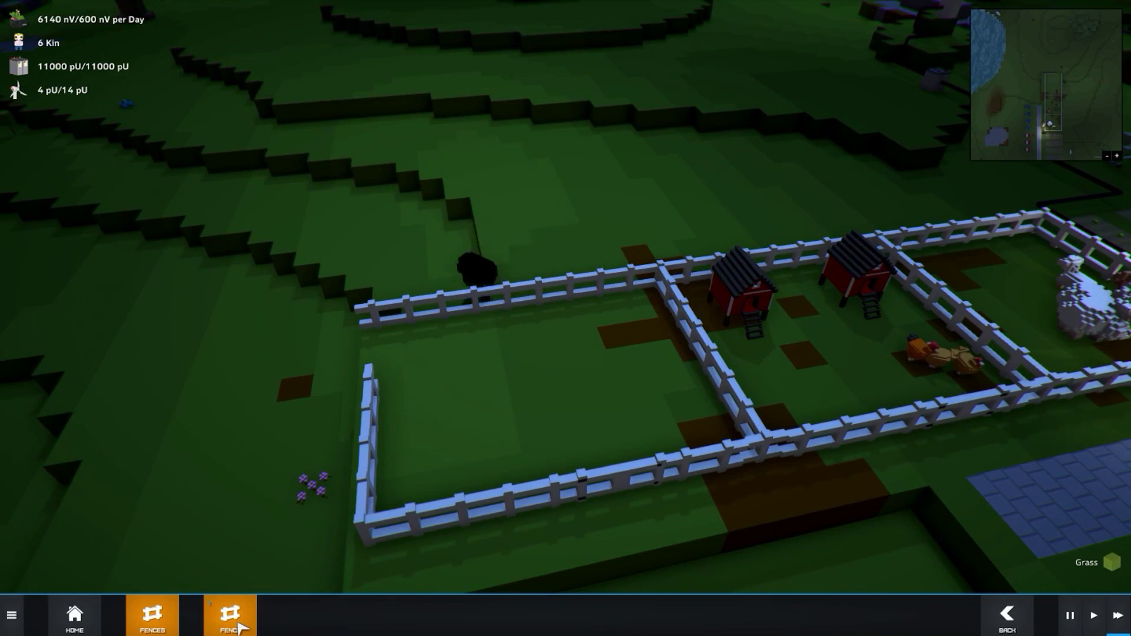
{"action": "scroll", "coordinate": [460, 402], "scroll_direction": "down", "scroll_amount": 5}
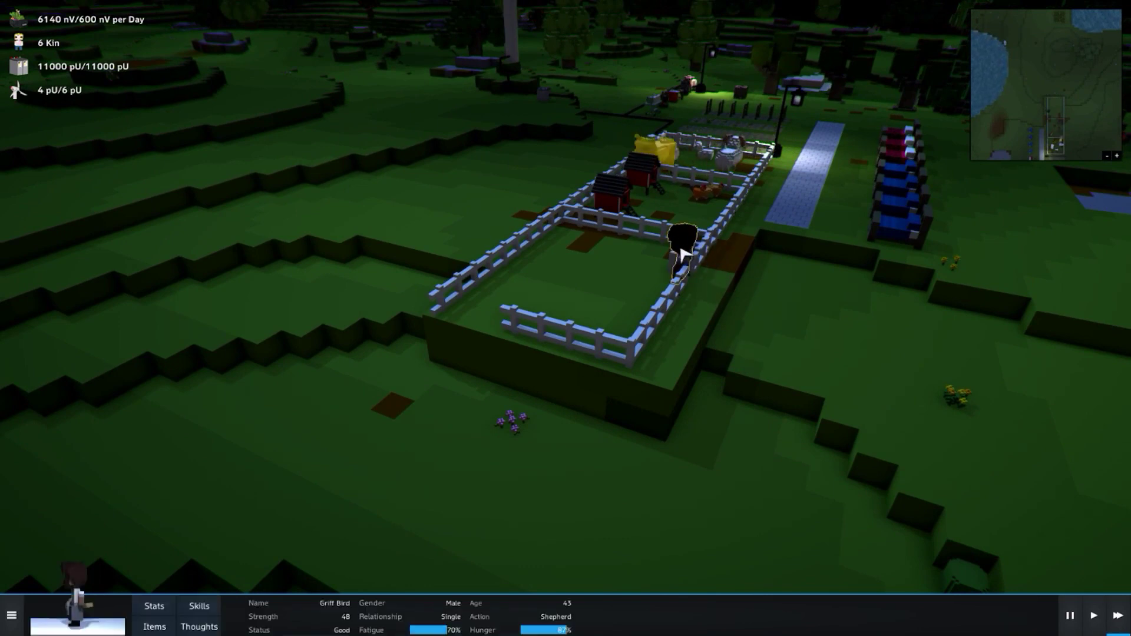
{"action": "scroll", "coordinate": [682, 254], "scroll_direction": "up", "scroll_amount": 4}
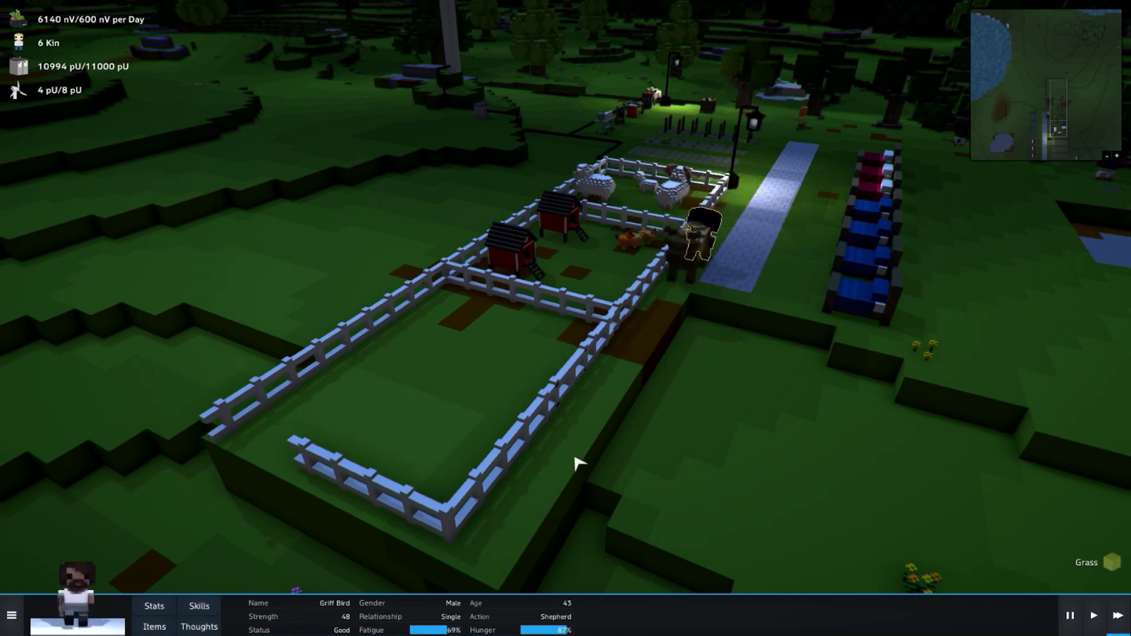
Queue a single fence piece at the cow pen's open corner.
{"action": "left_click", "coordinate": [425, 389]}
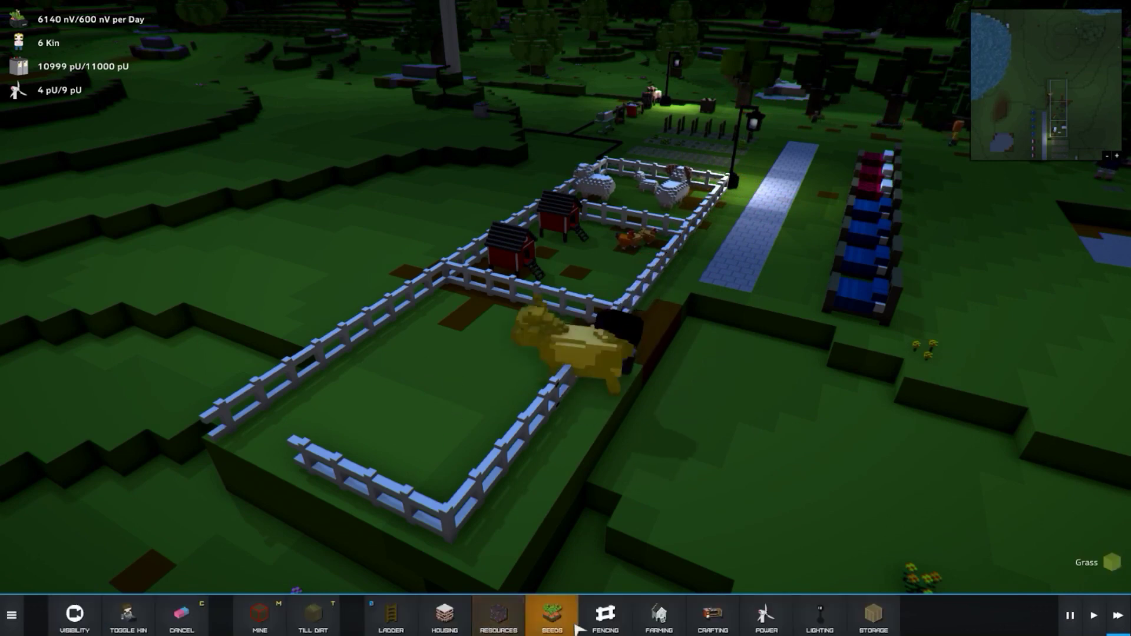
{"action": "left_click", "coordinate": [604, 615]}
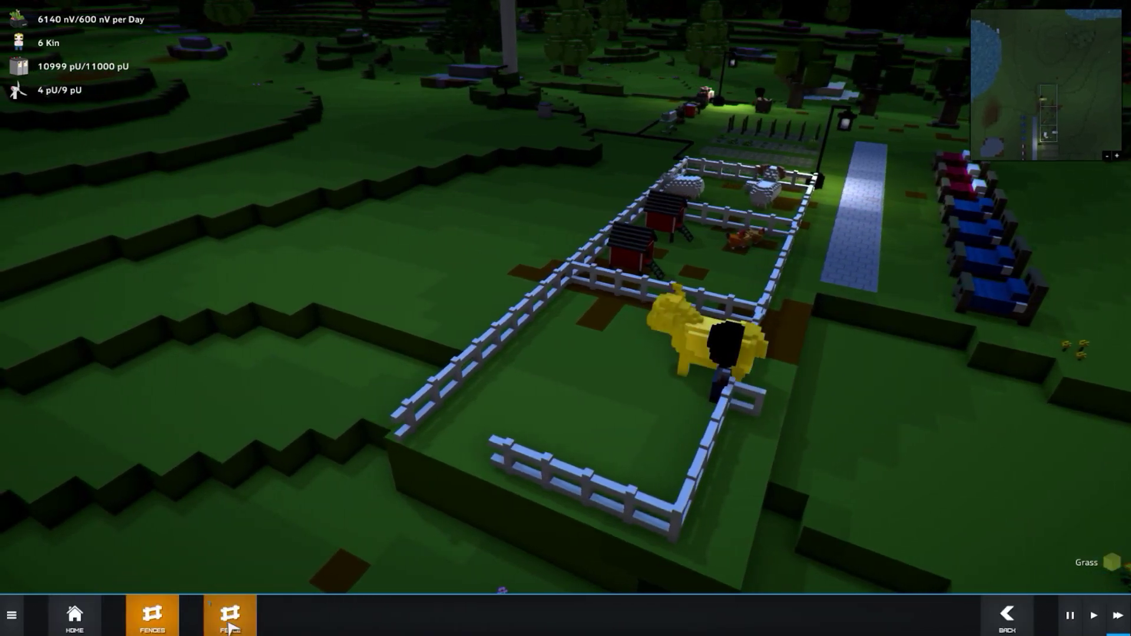
{"action": "left_click", "coordinate": [232, 619]}
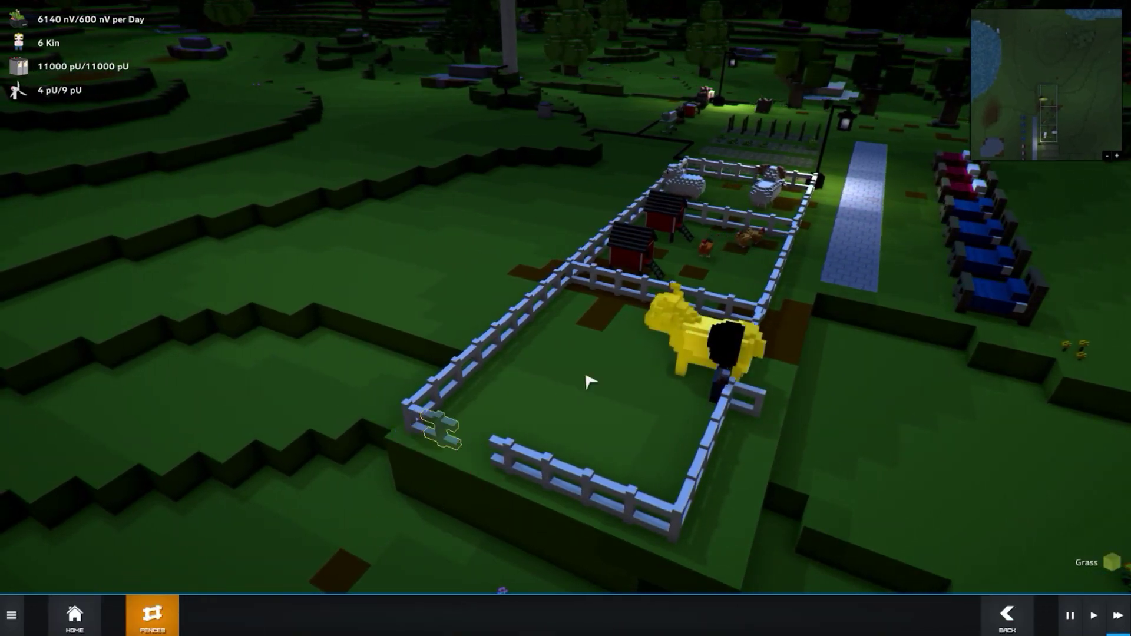
{"action": "right_click", "coordinate": [458, 446]}
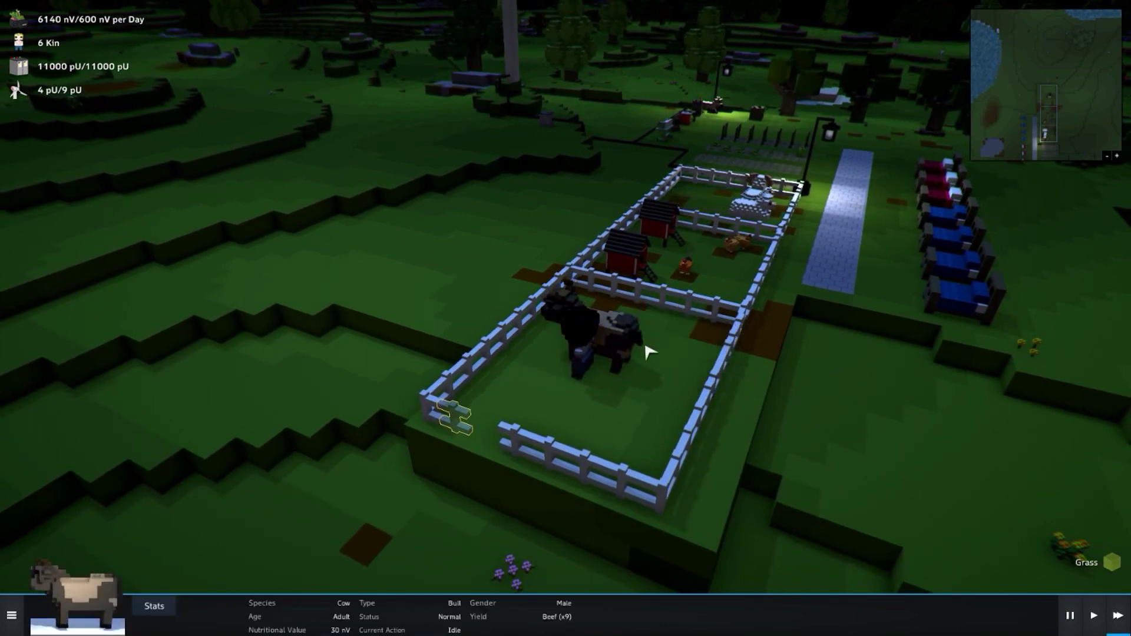
Select the colonist beside the pen and pan across the farm to the pond.
{"action": "left_click", "coordinate": [629, 296]}
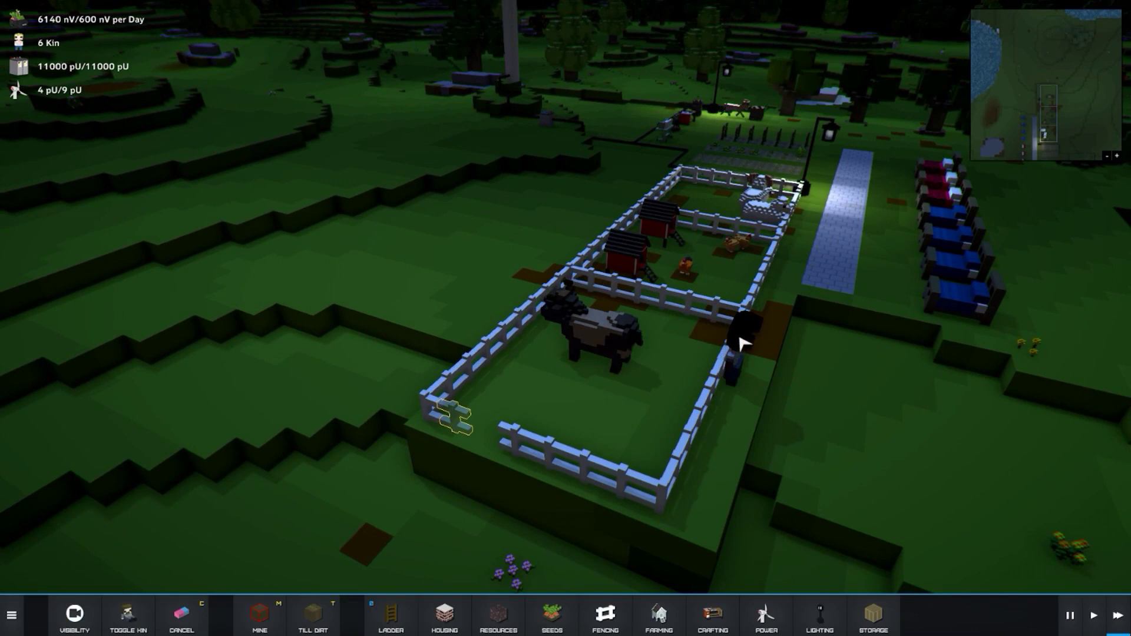
{"action": "left_click", "coordinate": [743, 341]}
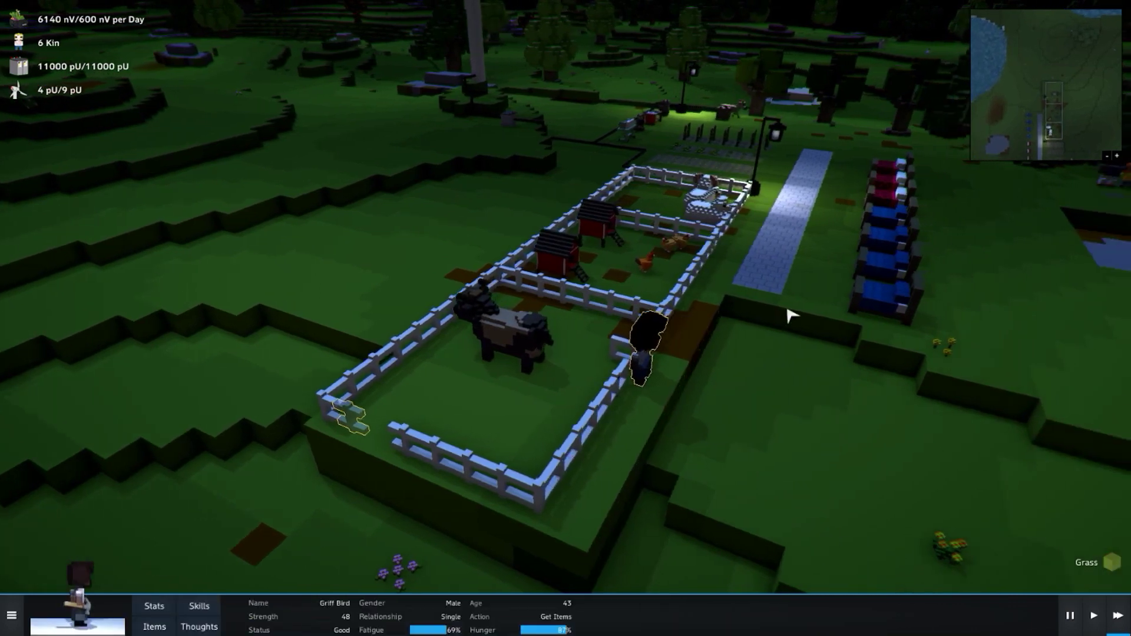
{"action": "mouse_move", "coordinate": [748, 344]}
{"action": "left_mouse_down"}
{"action": "mouse_move", "coordinate": [638, 328]}
{"action": "mouse_move", "coordinate": [613, 339]}
{"action": "left_mouse_up"}
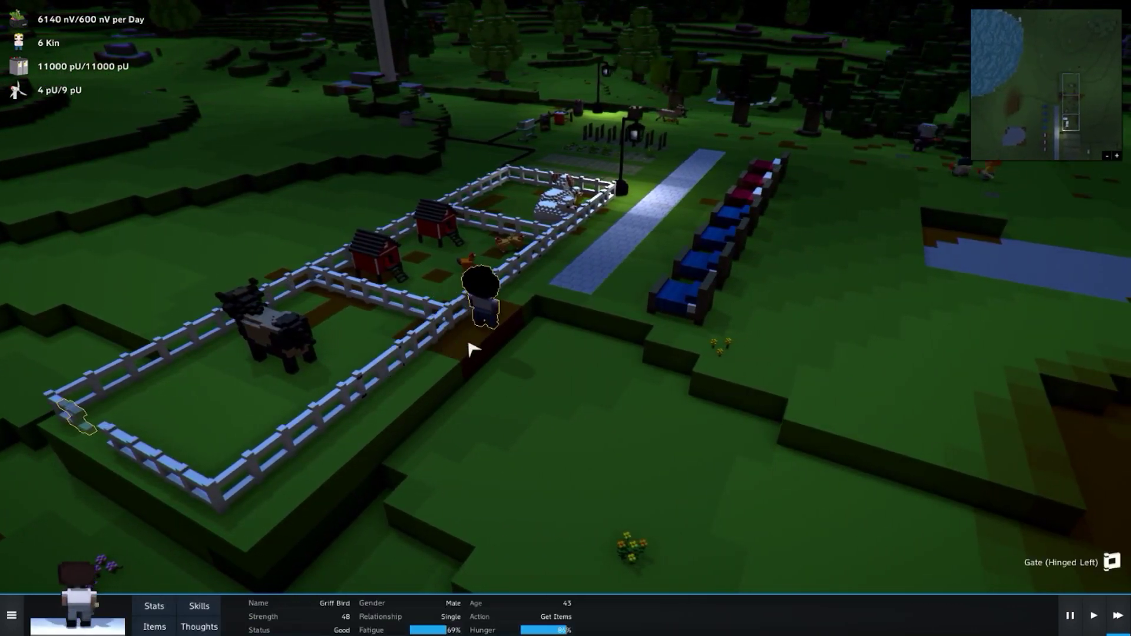
{"action": "mouse_move", "coordinate": [471, 351]}
{"action": "left_mouse_down"}
{"action": "mouse_move", "coordinate": [701, 393]}
{"action": "mouse_move", "coordinate": [565, 428]}
{"action": "mouse_move", "coordinate": [560, 396]}
{"action": "mouse_move", "coordinate": [473, 392]}
{"action": "mouse_move", "coordinate": [599, 223]}
{"action": "mouse_move", "coordinate": [579, 183]}
{"action": "left_mouse_up"}
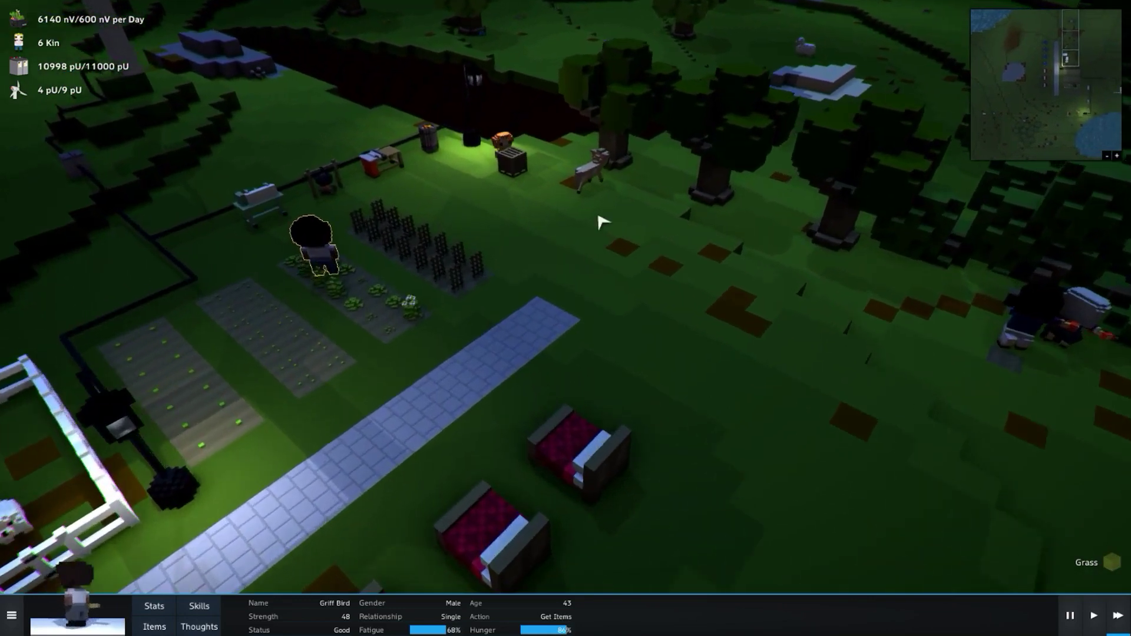
Move in close on the trees and select the calf to set it for shepherding.
{"action": "left_click", "coordinate": [599, 222]}
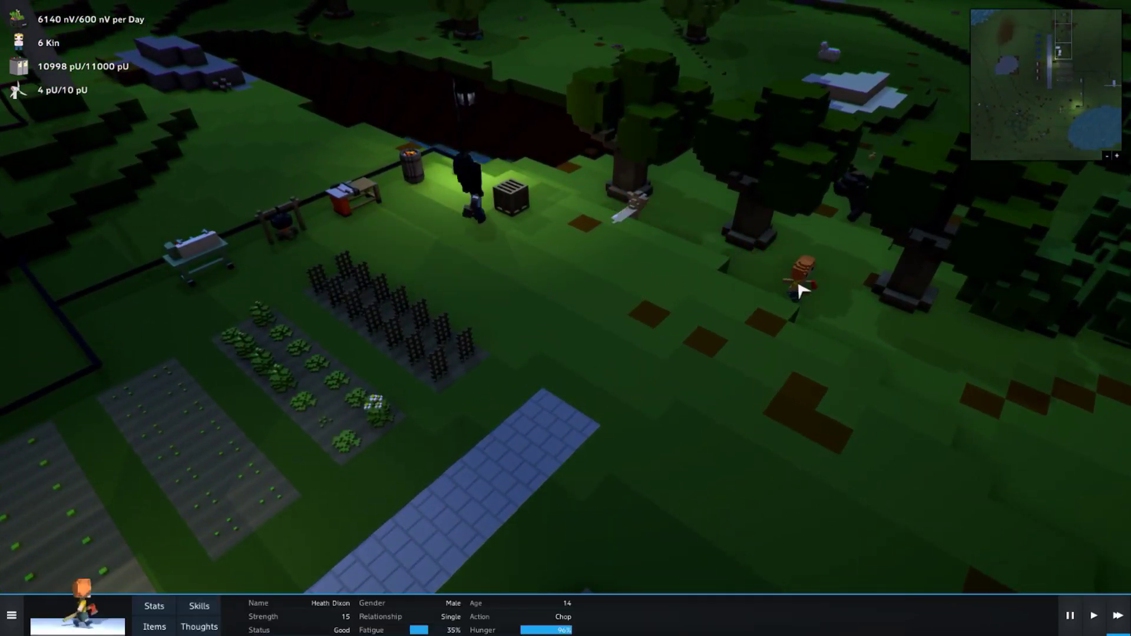
{"action": "left_click", "coordinate": [1053, 389]}
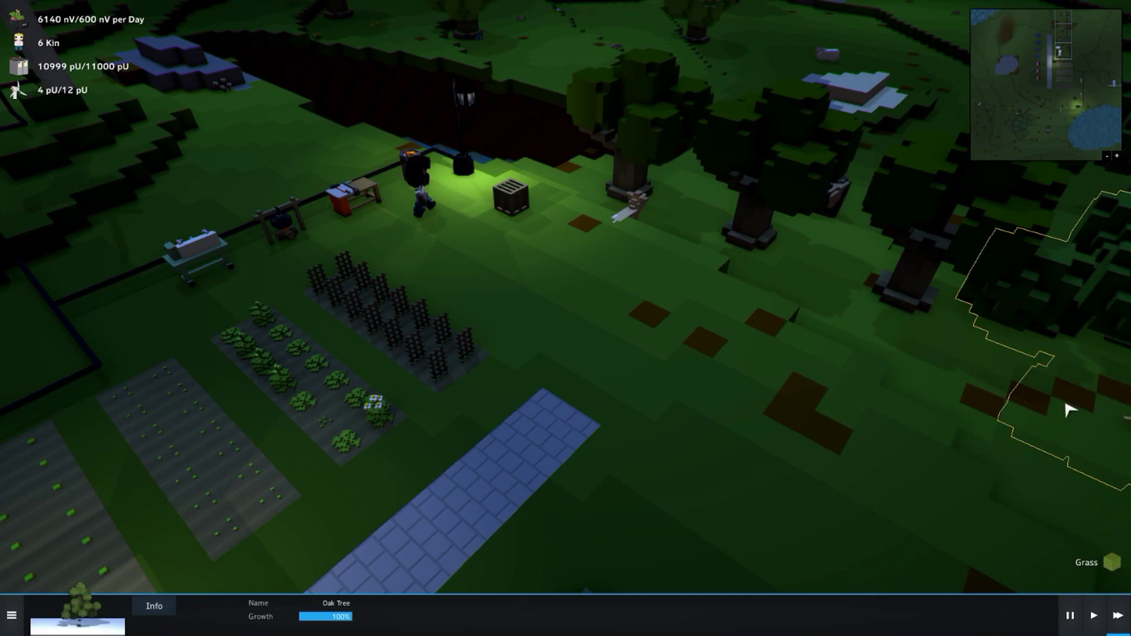
{"action": "mouse_move", "coordinate": [1053, 388]}
{"action": "left_mouse_down"}
{"action": "mouse_move", "coordinate": [865, 442]}
{"action": "mouse_move", "coordinate": [830, 403]}
{"action": "mouse_move", "coordinate": [374, 145]}
{"action": "mouse_move", "coordinate": [235, 122]}
{"action": "left_mouse_up"}
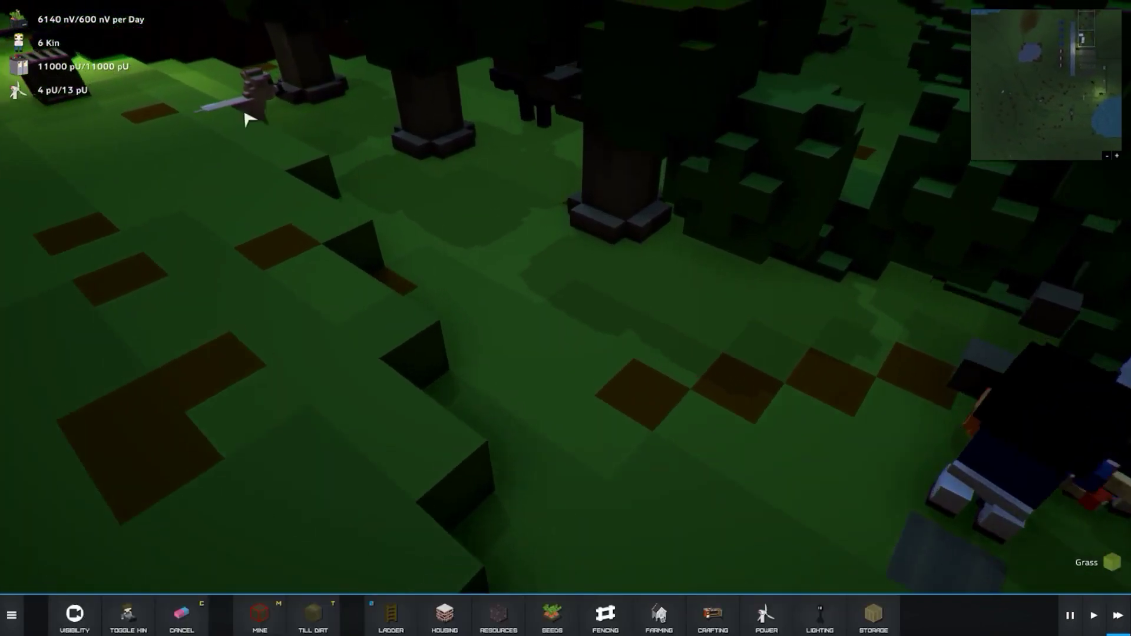
{"action": "left_click", "coordinate": [234, 121]}
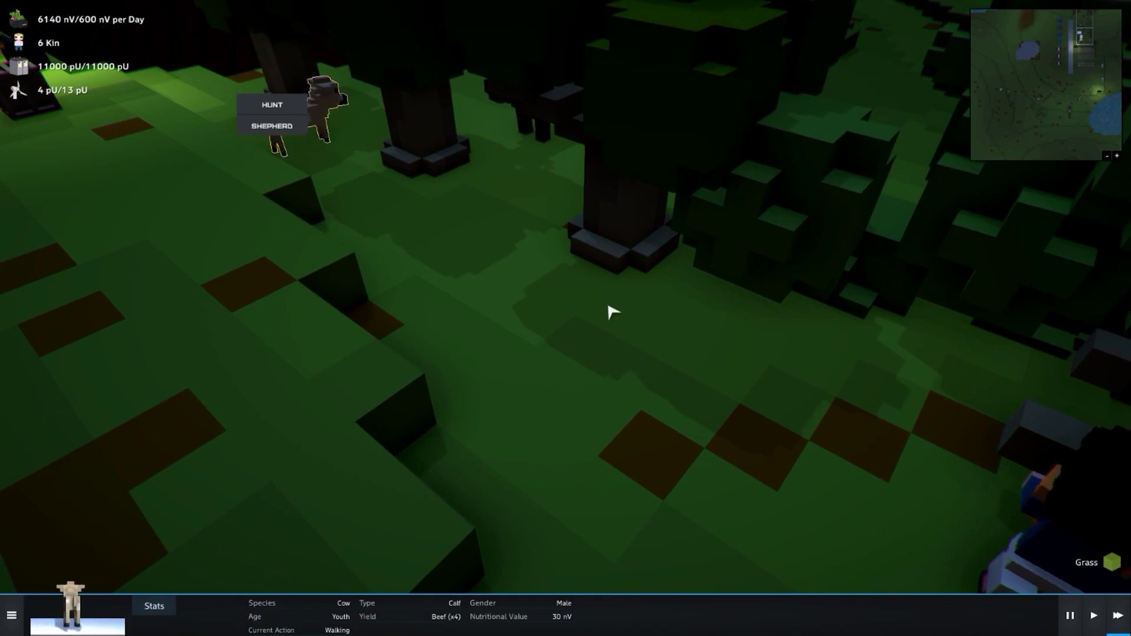
{"action": "scroll", "coordinate": [609, 311], "scroll_direction": "down", "scroll_amount": 5}
{"action": "left_click_drag", "start_coordinate": [583, 371], "coordinate": [706, 336]}
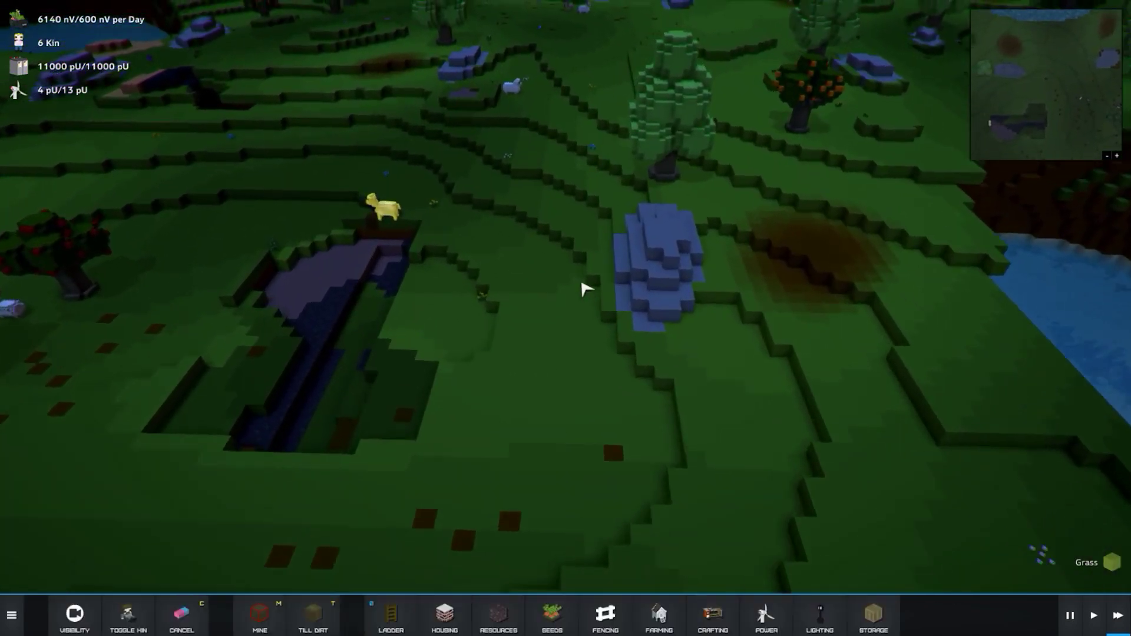
{"action": "scroll", "coordinate": [583, 289], "scroll_direction": "up", "scroll_amount": 2}
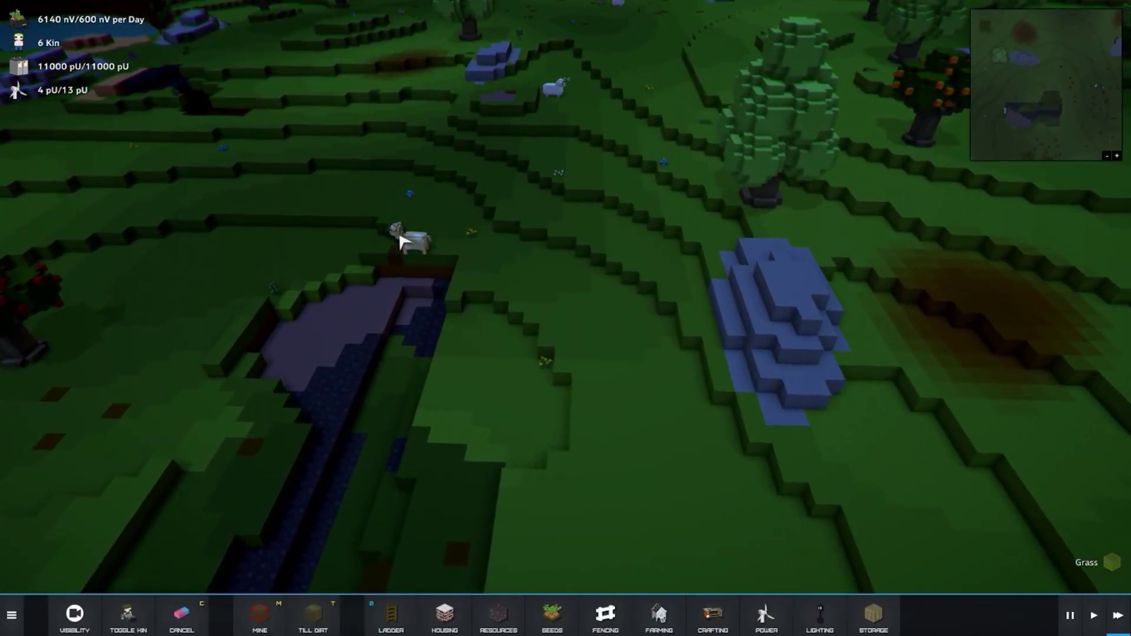
{"action": "scroll", "coordinate": [402, 239], "scroll_direction": "up", "scroll_amount": 3}
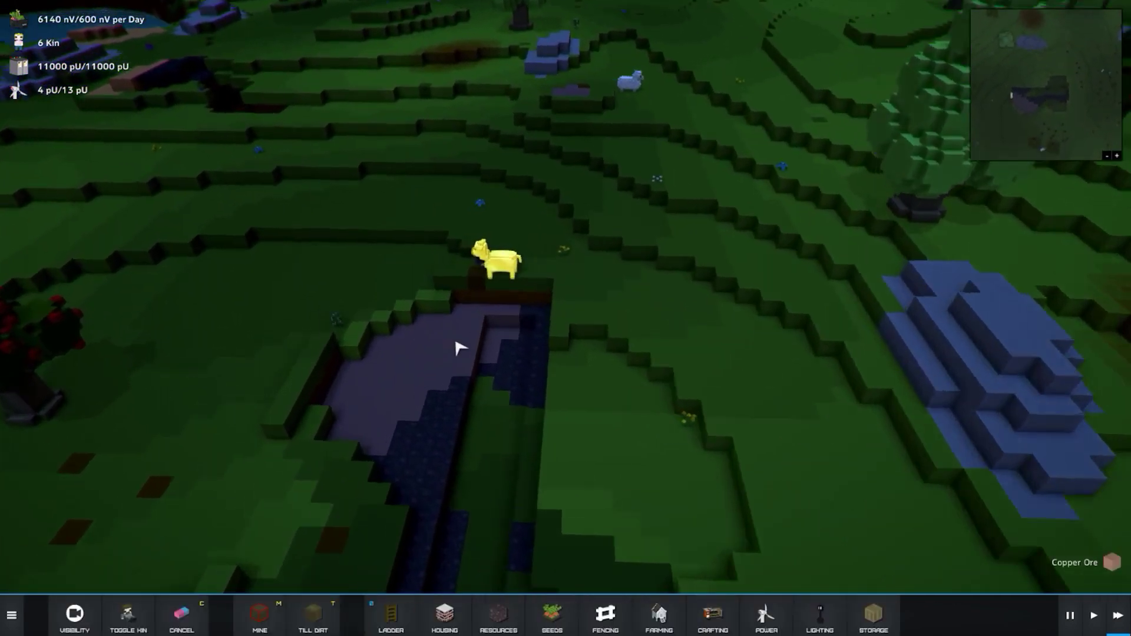
Check the shepherd by the pond, then the colonist building at the cow pen.
{"action": "left_click_drag", "start_coordinate": [459, 344], "coordinate": [633, 373]}
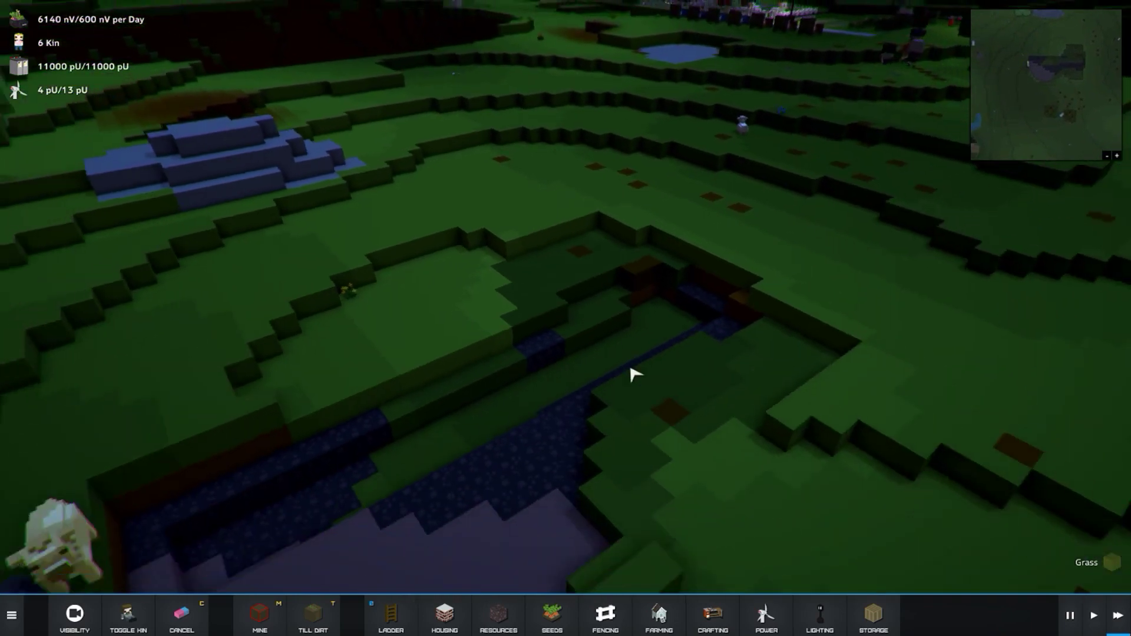
{"action": "scroll", "coordinate": [633, 374], "scroll_direction": "down", "scroll_amount": 3}
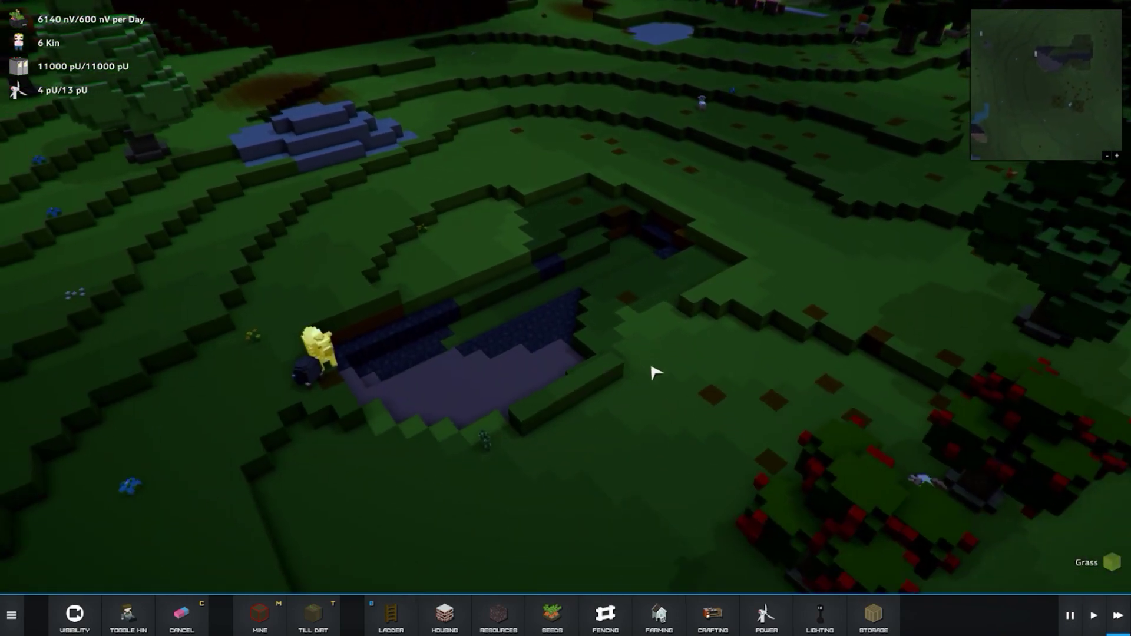
{"action": "left_click", "coordinate": [327, 380]}
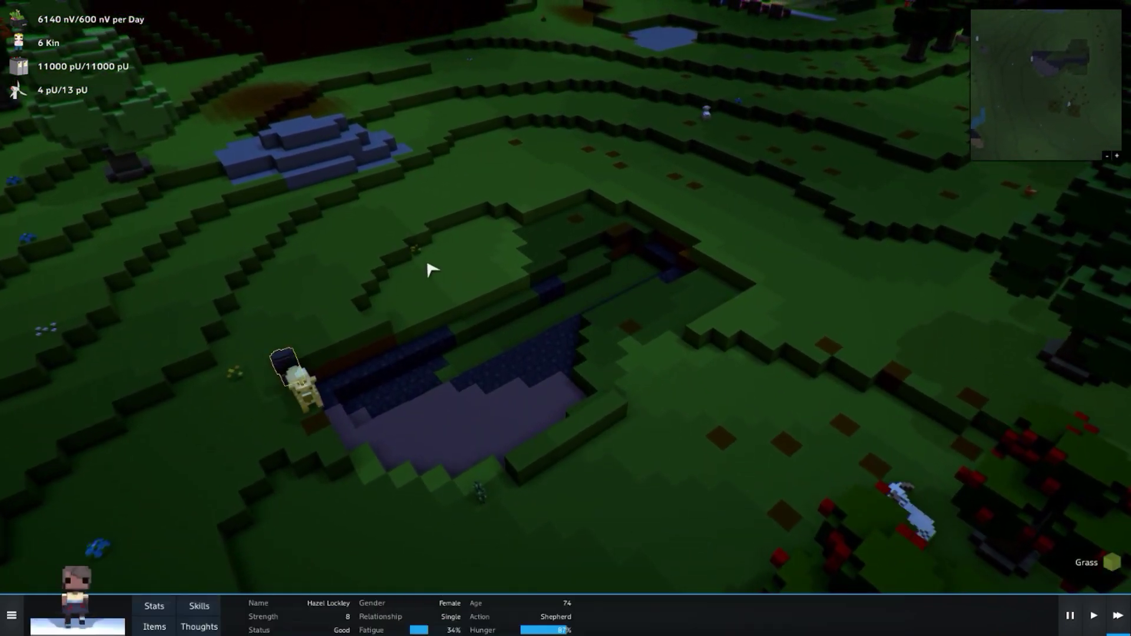
{"action": "left_click_drag", "start_coordinate": [468, 260], "coordinate": [634, 165]}
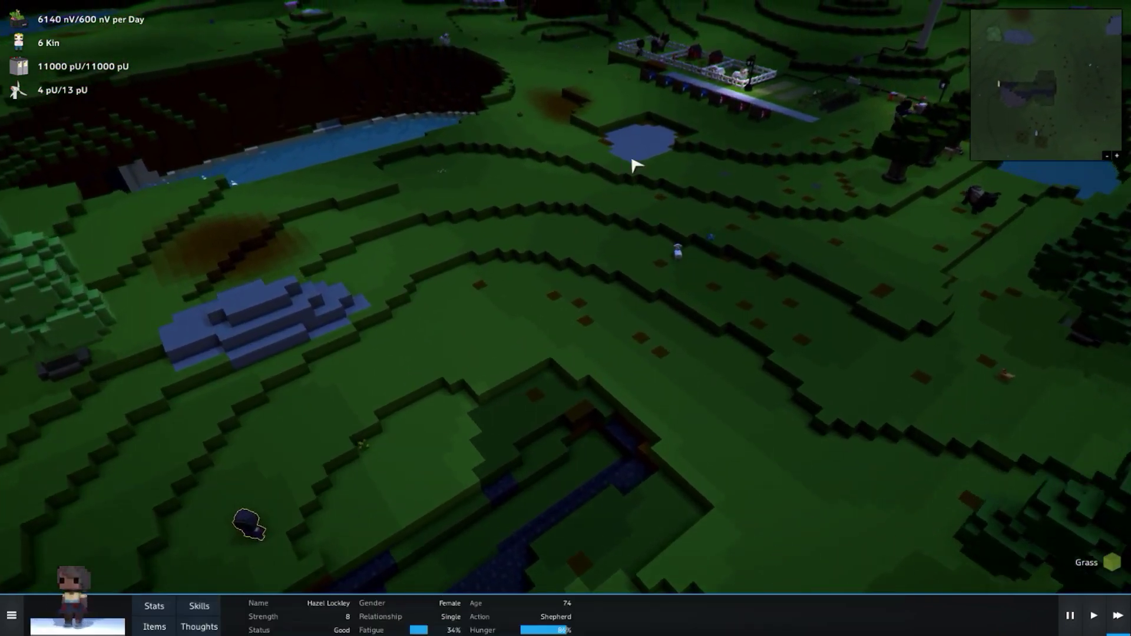
{"action": "scroll", "coordinate": [635, 165], "scroll_direction": "up", "scroll_amount": 3}
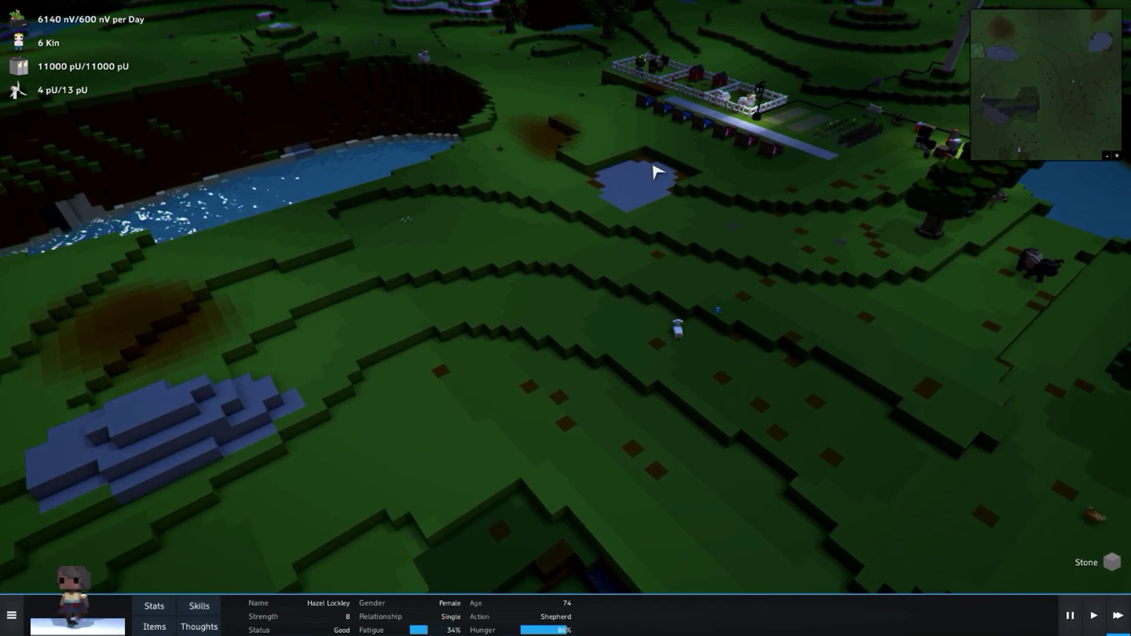
{"action": "scroll", "coordinate": [632, 172], "scroll_direction": "up", "scroll_amount": 3}
{"action": "scroll", "coordinate": [629, 181], "scroll_direction": "up", "scroll_amount": 2}
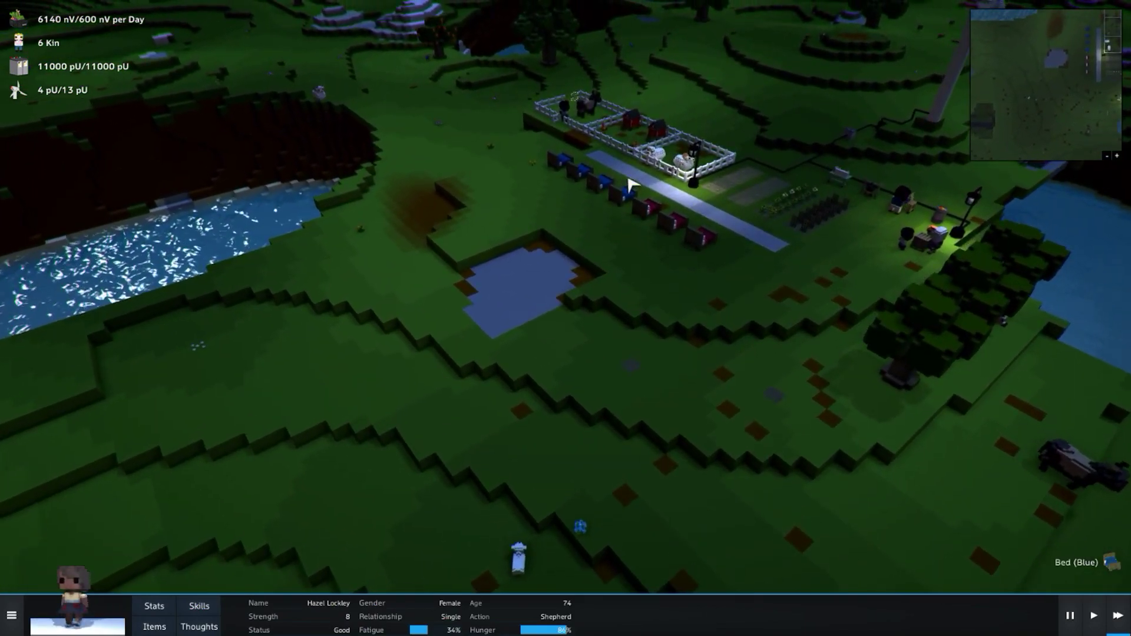
{"action": "scroll", "coordinate": [632, 184], "scroll_direction": "up", "scroll_amount": 2}
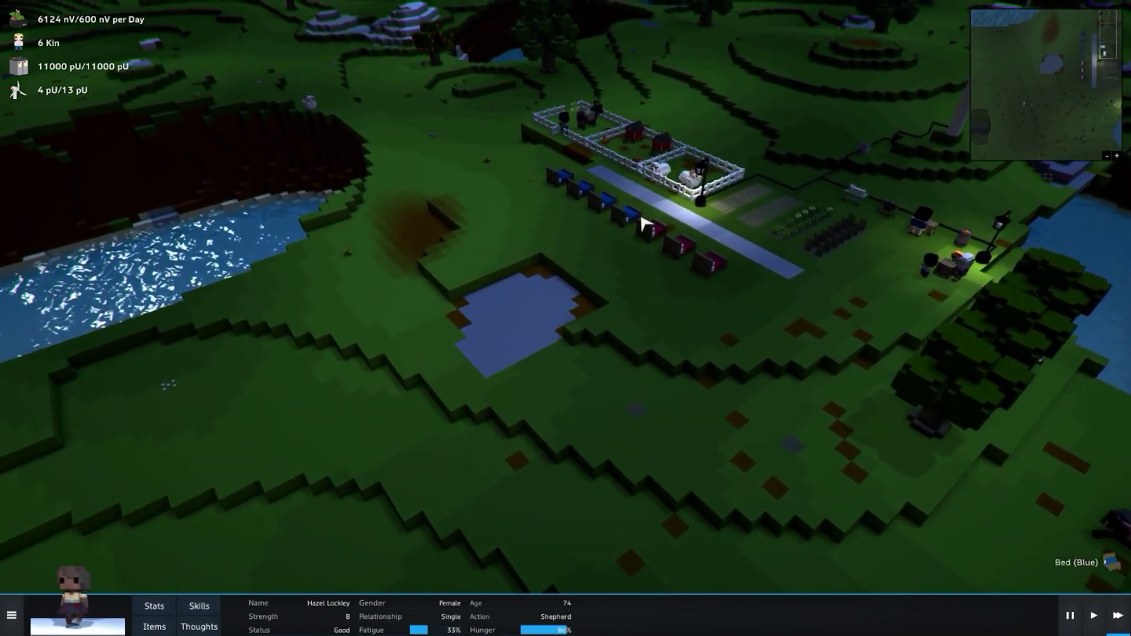
{"action": "left_click", "coordinate": [569, 170]}
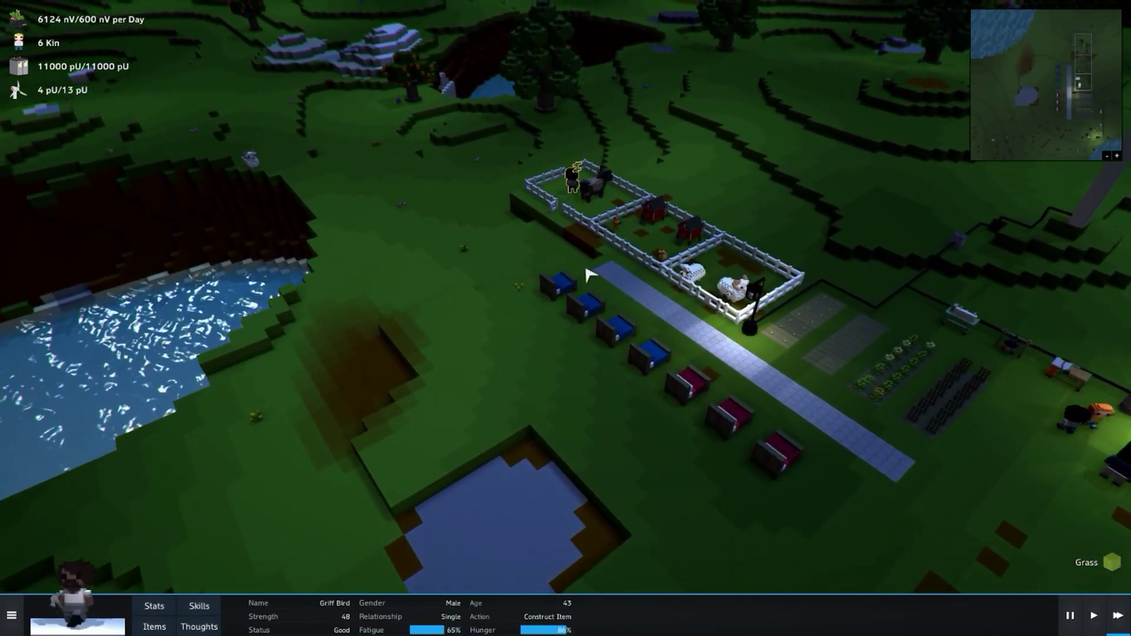
{"action": "scroll", "coordinate": [583, 265], "scroll_direction": "up", "scroll_amount": 3}
{"action": "scroll", "coordinate": [594, 272], "scroll_direction": "up", "scroll_amount": 3}
{"action": "left_click_drag", "start_coordinate": [597, 275], "coordinate": [568, 267]}
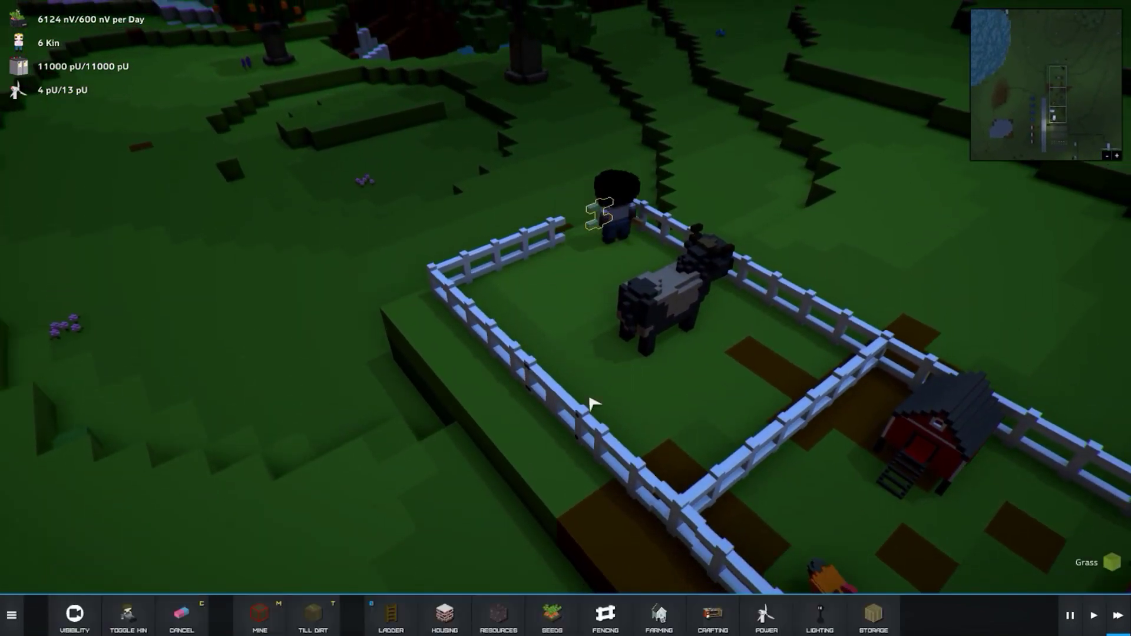
{"action": "left_click", "coordinate": [605, 613]}
{"action": "scroll", "coordinate": [587, 399], "scroll_direction": "up", "scroll_amount": 2}
{"action": "left_click", "coordinate": [230, 613]}
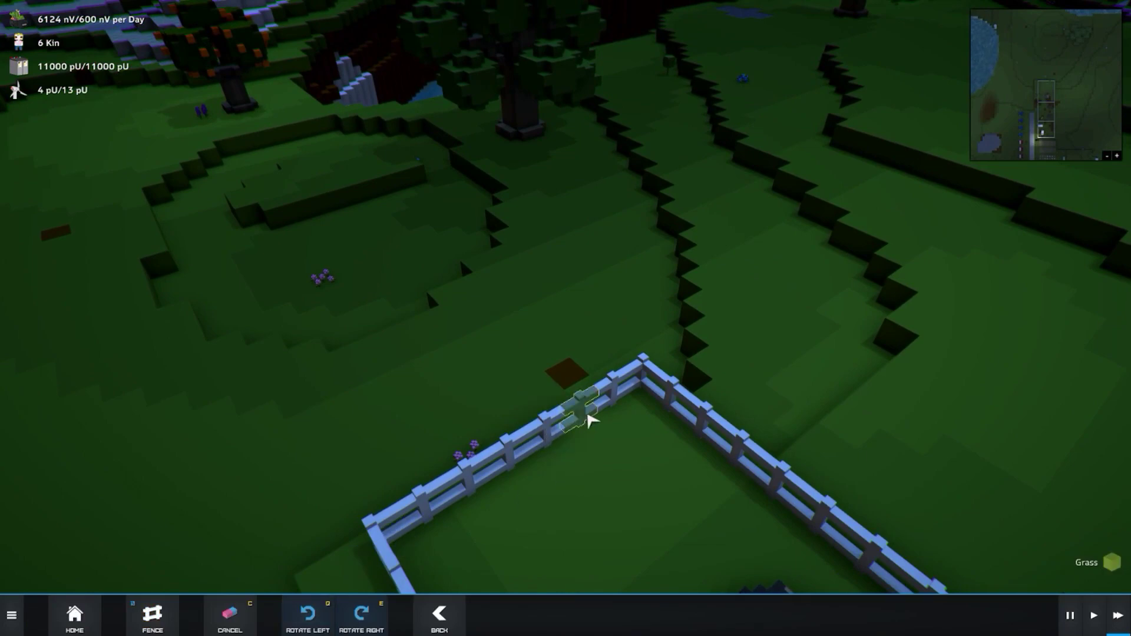
{"action": "scroll", "coordinate": [591, 421], "scroll_direction": "down", "scroll_amount": 3}
{"action": "right_click", "coordinate": [591, 421]}
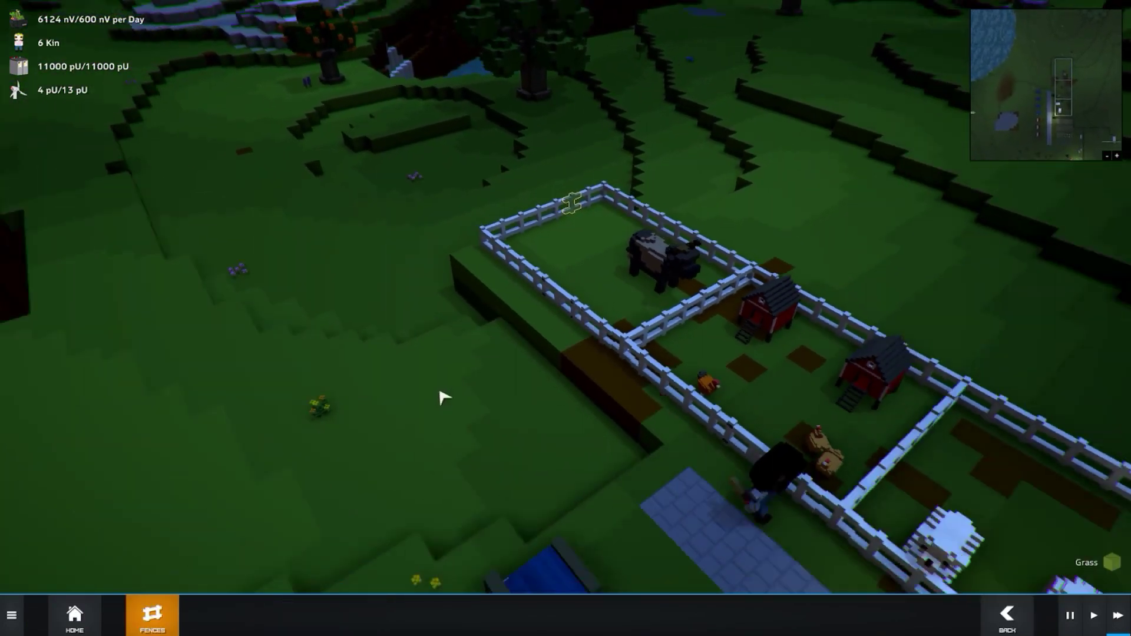
{"action": "scroll", "coordinate": [521, 389], "scroll_direction": "down", "scroll_amount": 2}
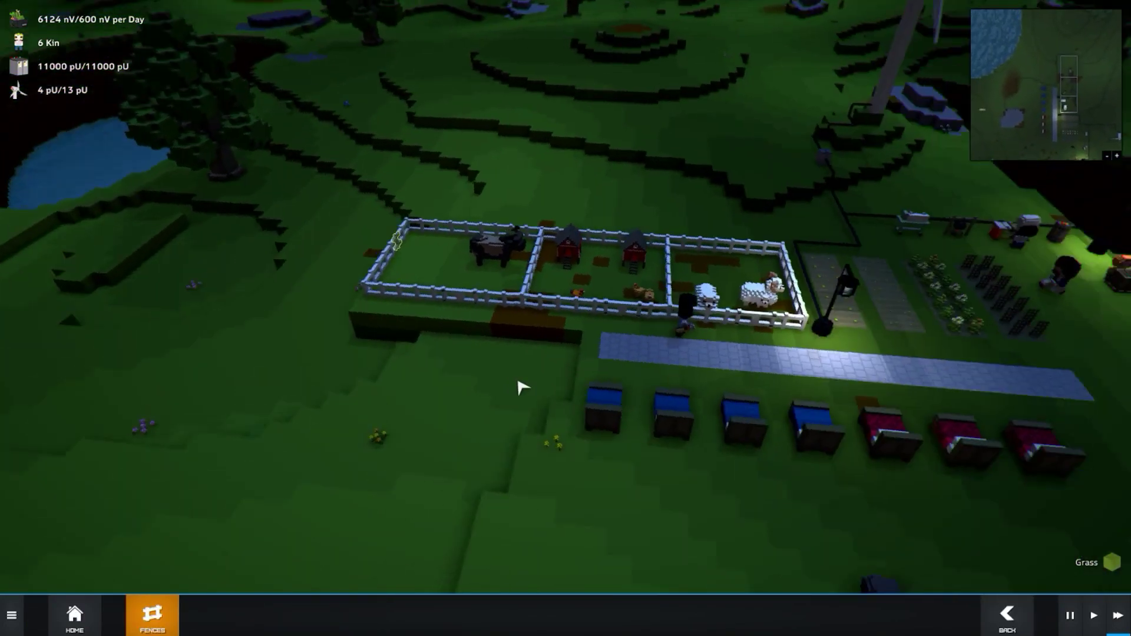
{"action": "key", "text": "Escape"}
{"action": "left_click_drag", "start_coordinate": [469, 390], "coordinate": [680, 598]}
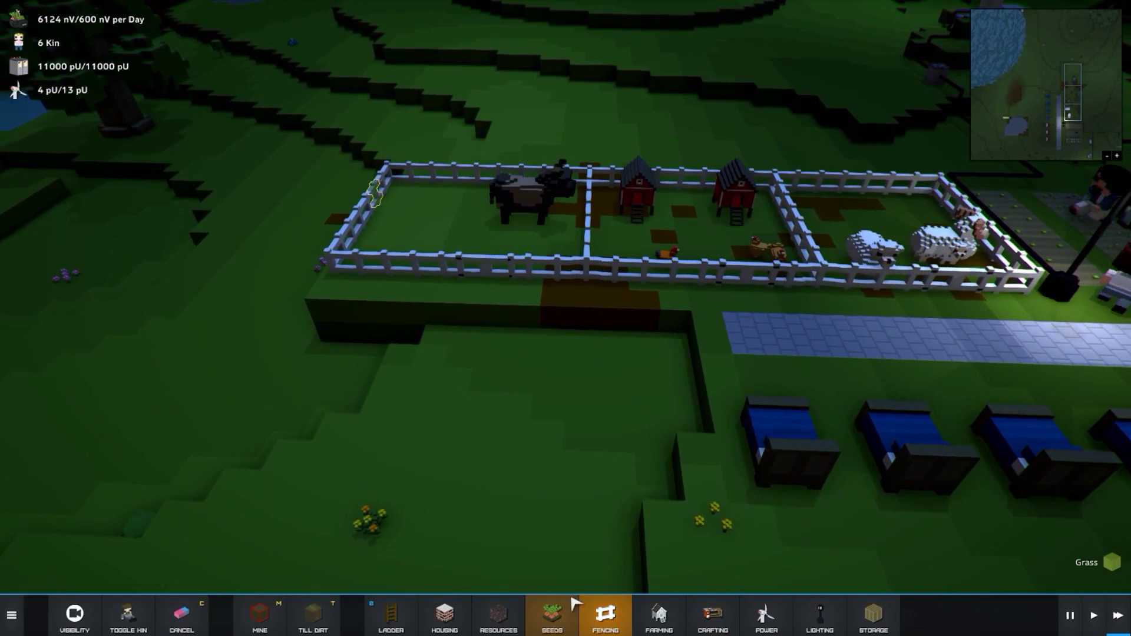
Mark a stepped grass-block ramp strip along the terrace edge below the cow pen.
{"action": "left_click", "coordinate": [499, 614]}
{"action": "scroll", "coordinate": [565, 354], "scroll_direction": "up", "scroll_amount": 3}
{"action": "left_click", "coordinate": [266, 614]}
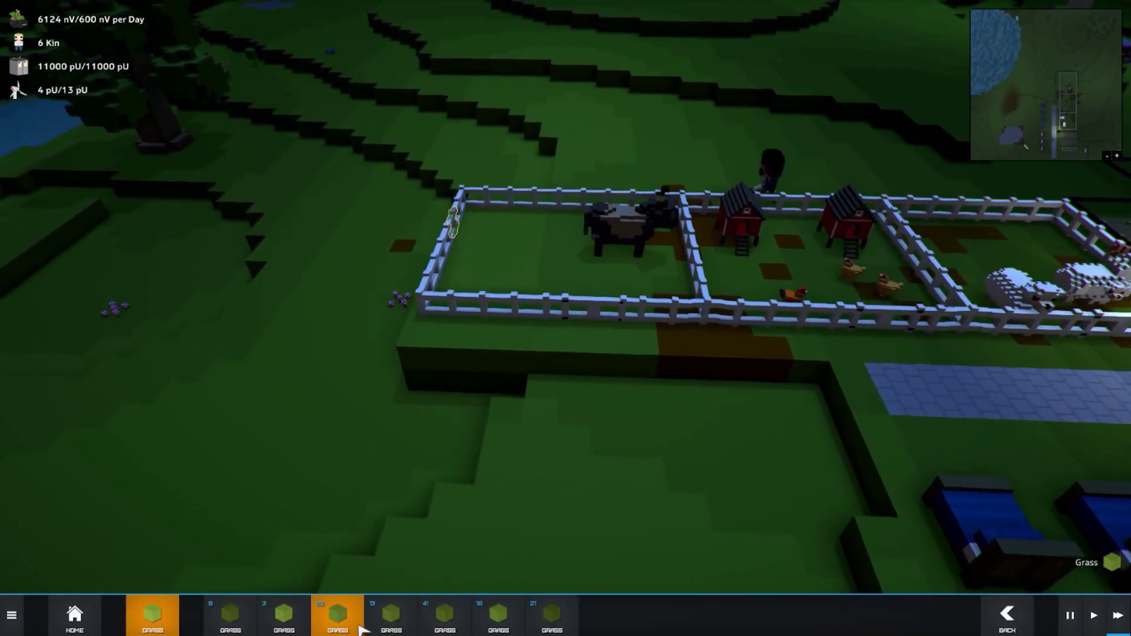
{"action": "left_click", "coordinate": [340, 619]}
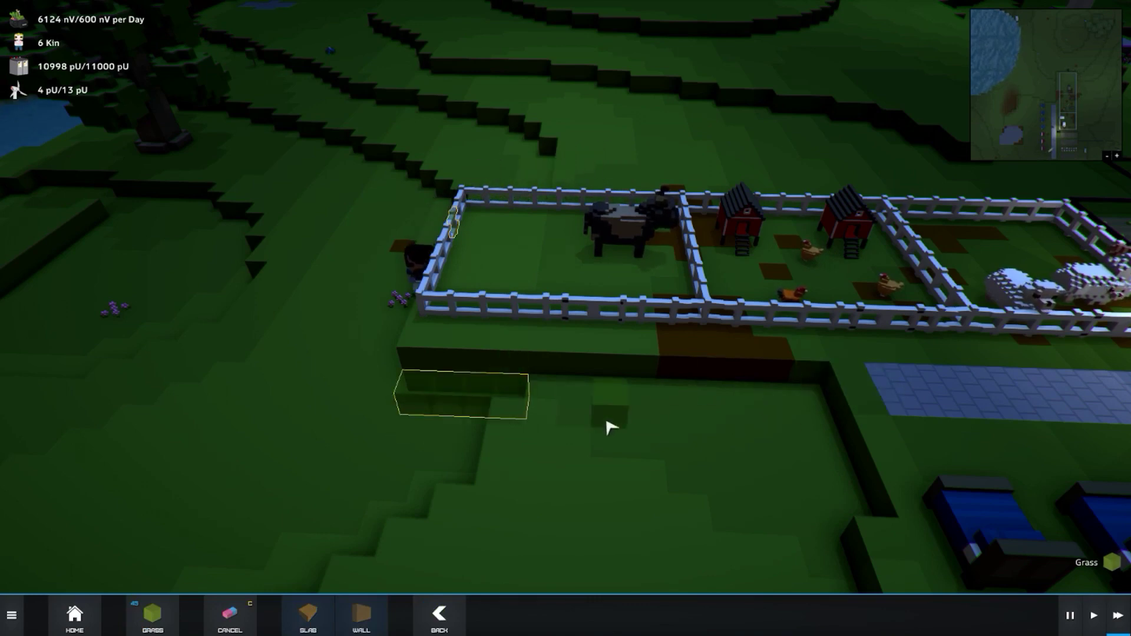
{"action": "left_click", "coordinate": [341, 613]}
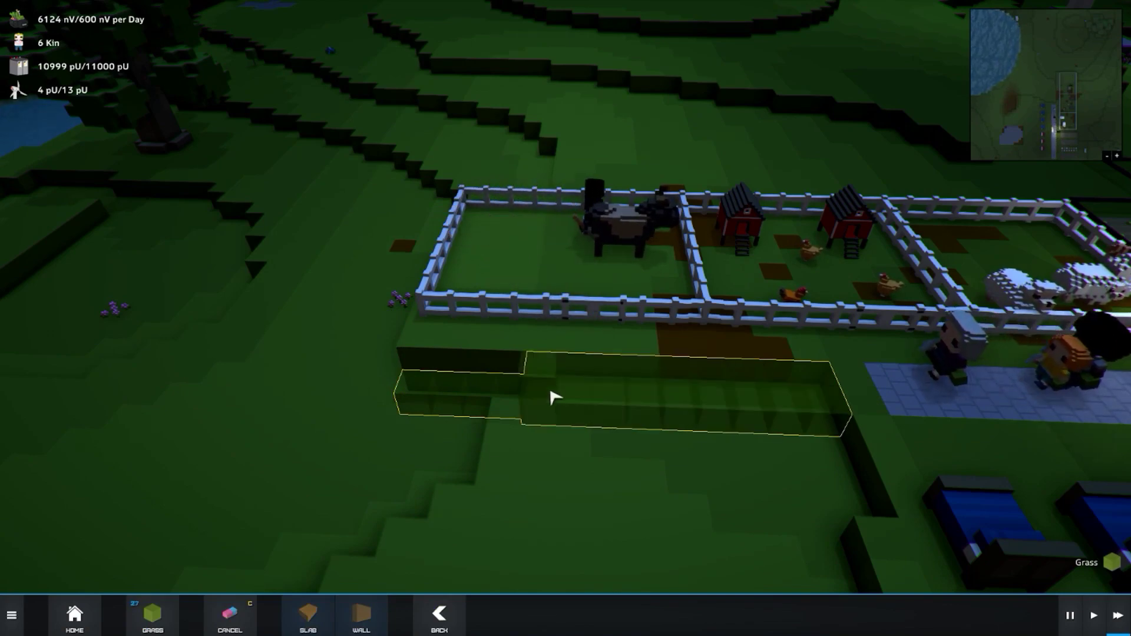
{"action": "scroll", "coordinate": [589, 447], "scroll_direction": "up", "scroll_amount": 1}
{"action": "right_click", "coordinate": [589, 447]}
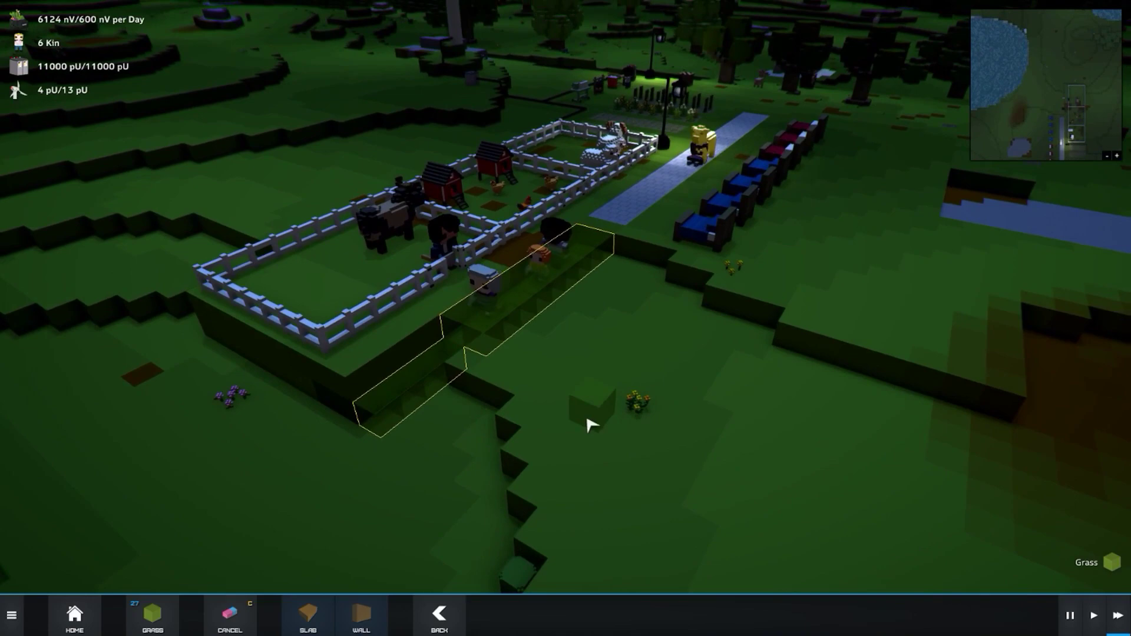
{"action": "key", "text": "c"}
{"action": "scroll", "coordinate": [574, 411], "scroll_direction": "up", "scroll_amount": 2}
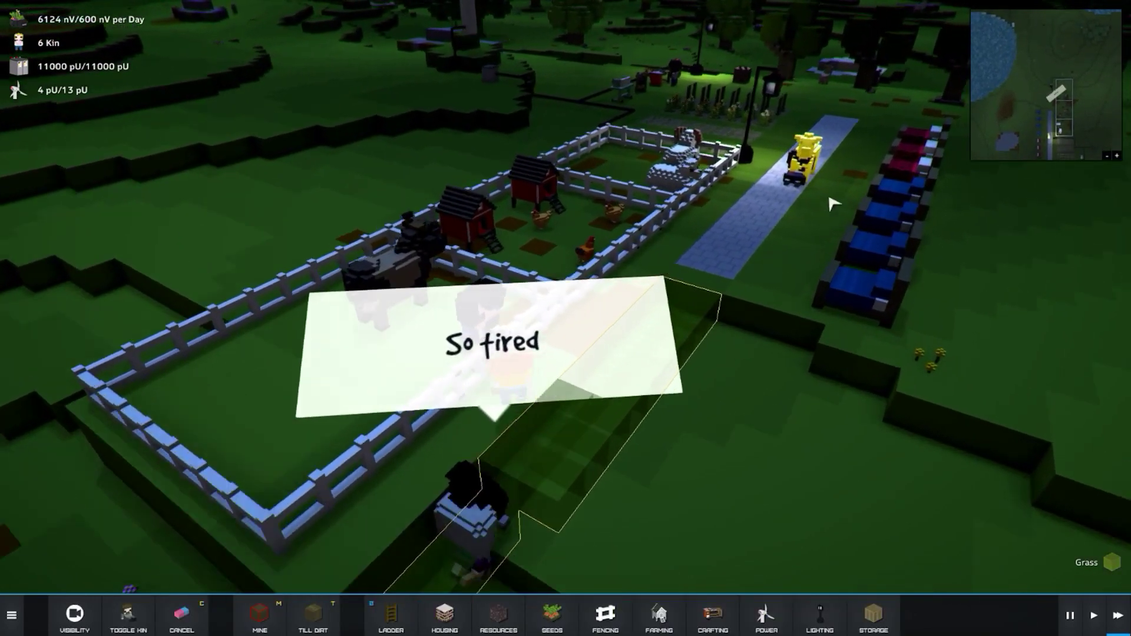
Check the colonists near the ramp and path, then open the grey bull's Stats in the pen.
{"action": "left_click", "coordinate": [778, 194]}
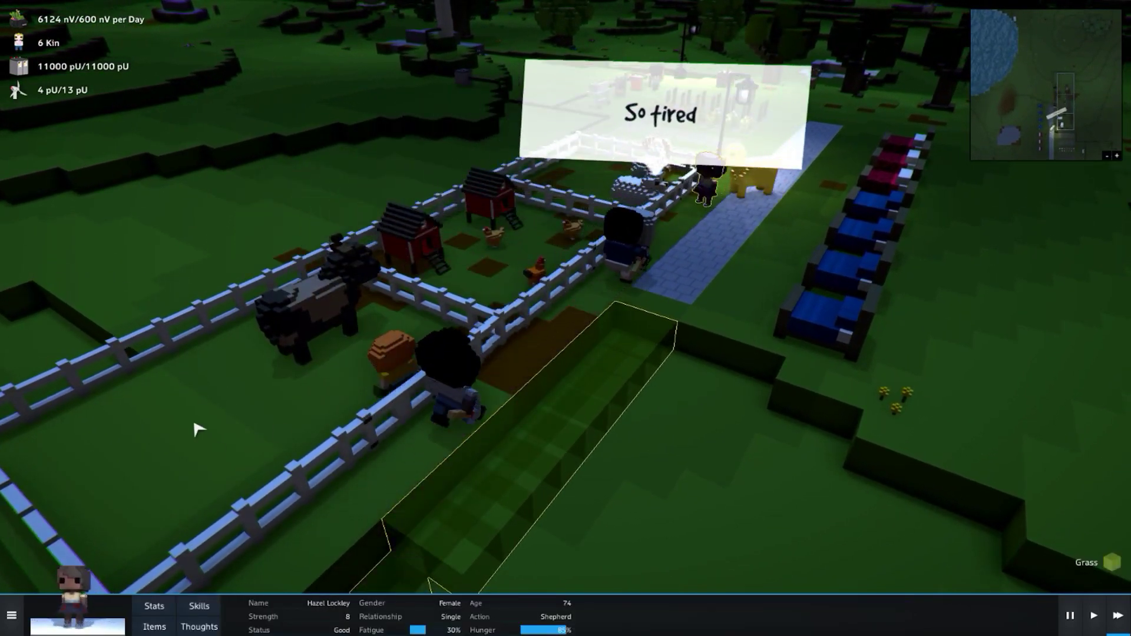
{"action": "left_click", "coordinate": [621, 256]}
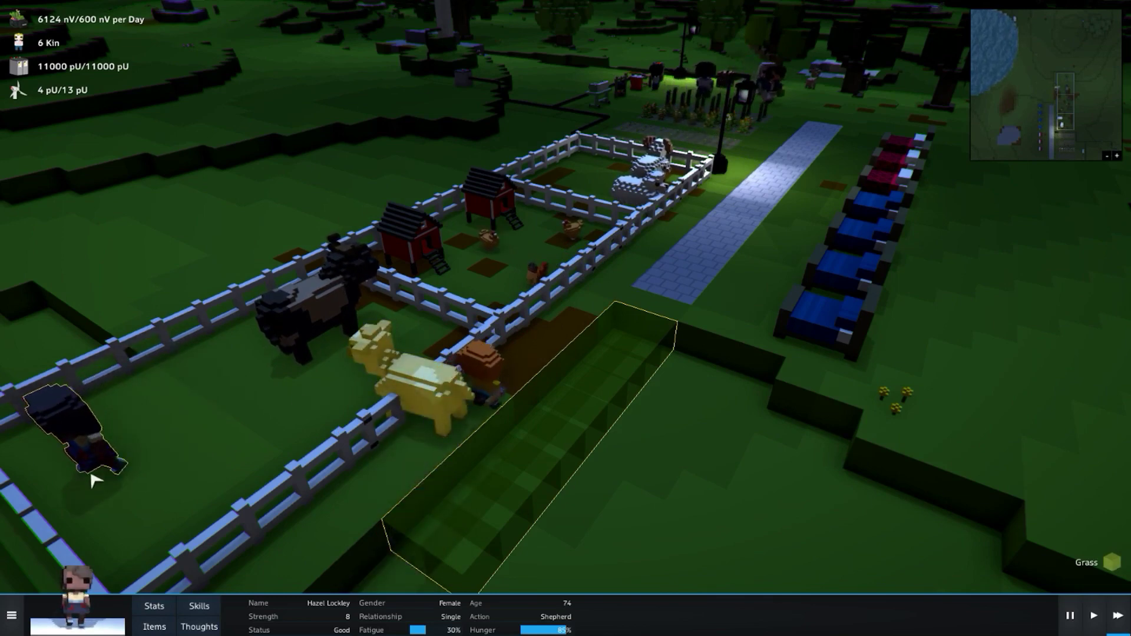
{"action": "left_click_drag", "start_coordinate": [218, 465], "coordinate": [459, 412]}
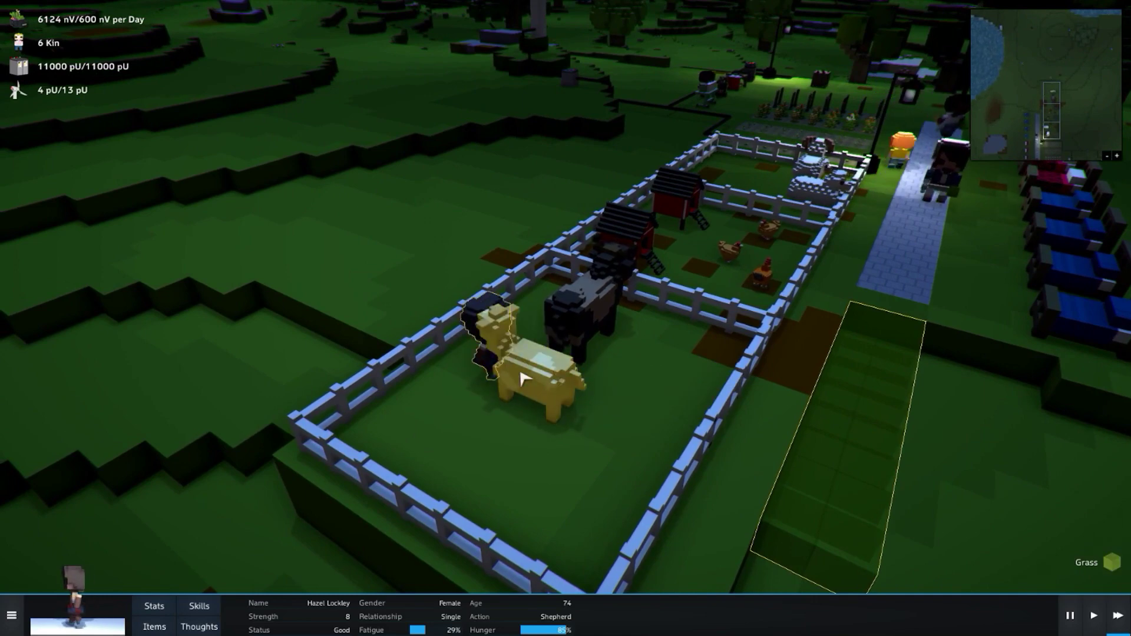
{"action": "key", "text": "Escape"}
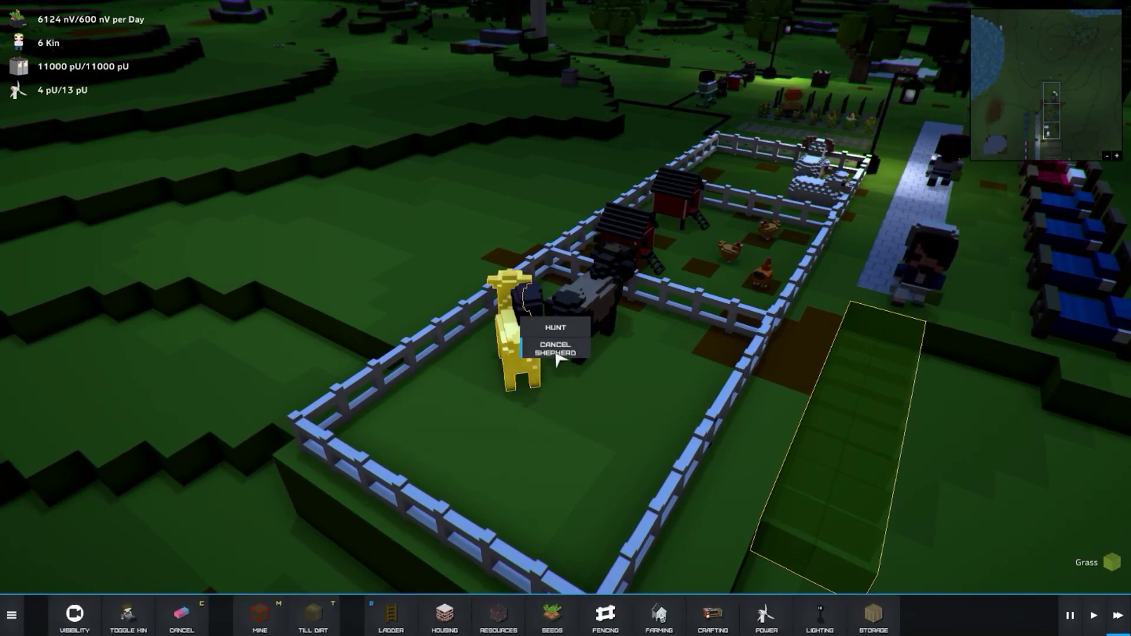
{"action": "left_click", "coordinate": [539, 304]}
{"action": "key", "text": "Escape"}
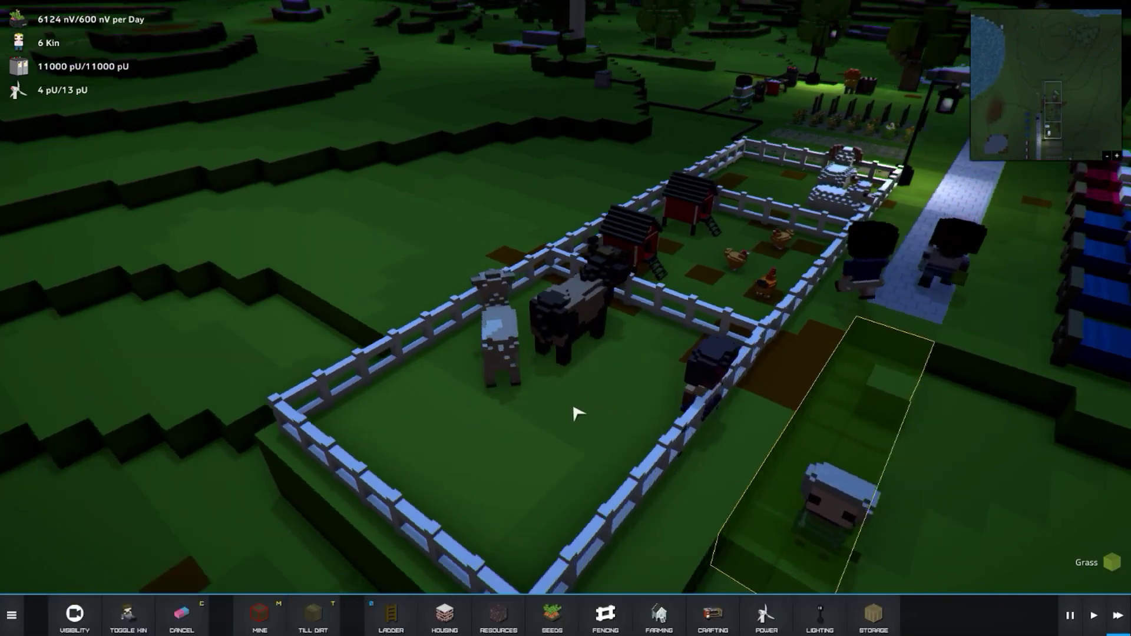
{"action": "scroll", "coordinate": [546, 327], "scroll_direction": "up", "scroll_amount": 3}
{"action": "left_click", "coordinate": [545, 328]}
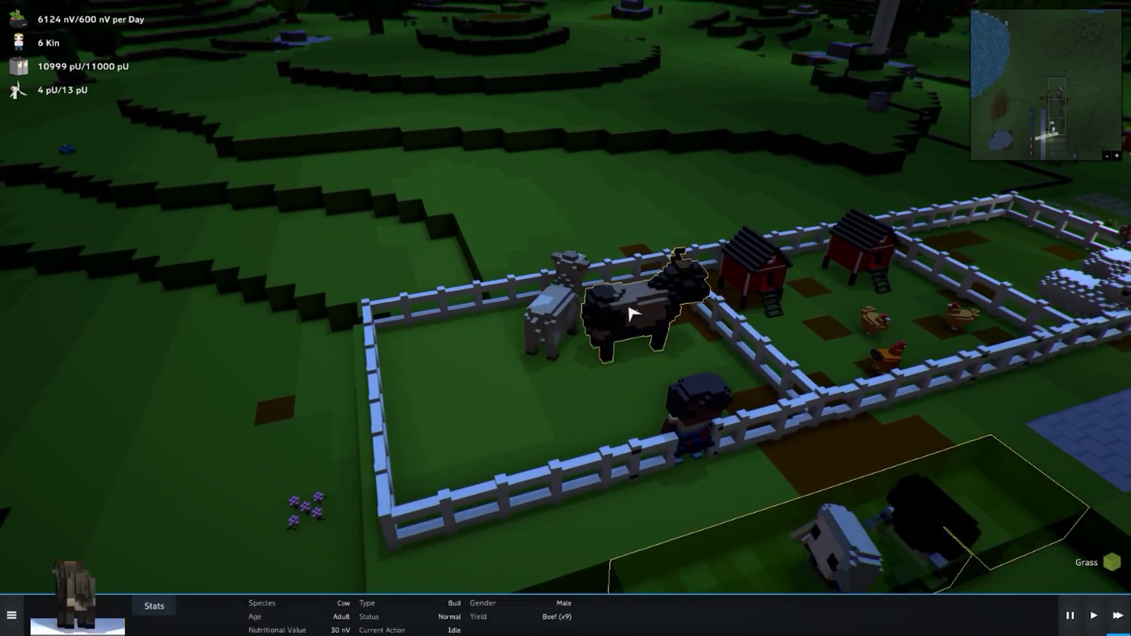
Close the bull's details and inspect the white and spotted sheep in the pasture.
{"action": "key", "text": "Escape"}
{"action": "mouse_move", "coordinate": [634, 314]}
{"action": "left_mouse_down"}
{"action": "mouse_move", "coordinate": [632, 454]}
{"action": "mouse_move", "coordinate": [491, 430]}
{"action": "left_mouse_up"}
{"action": "scroll", "coordinate": [633, 455], "scroll_direction": "up", "scroll_amount": 3}
{"action": "scroll", "coordinate": [632, 455], "scroll_direction": "down", "scroll_amount": 4}
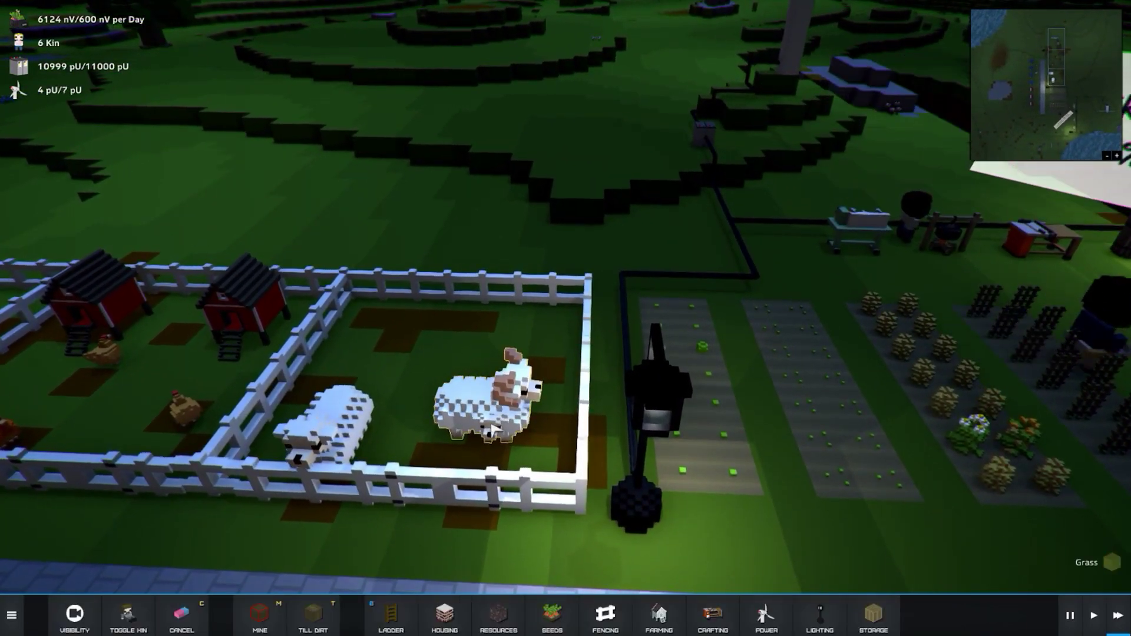
{"action": "left_click", "coordinate": [336, 417]}
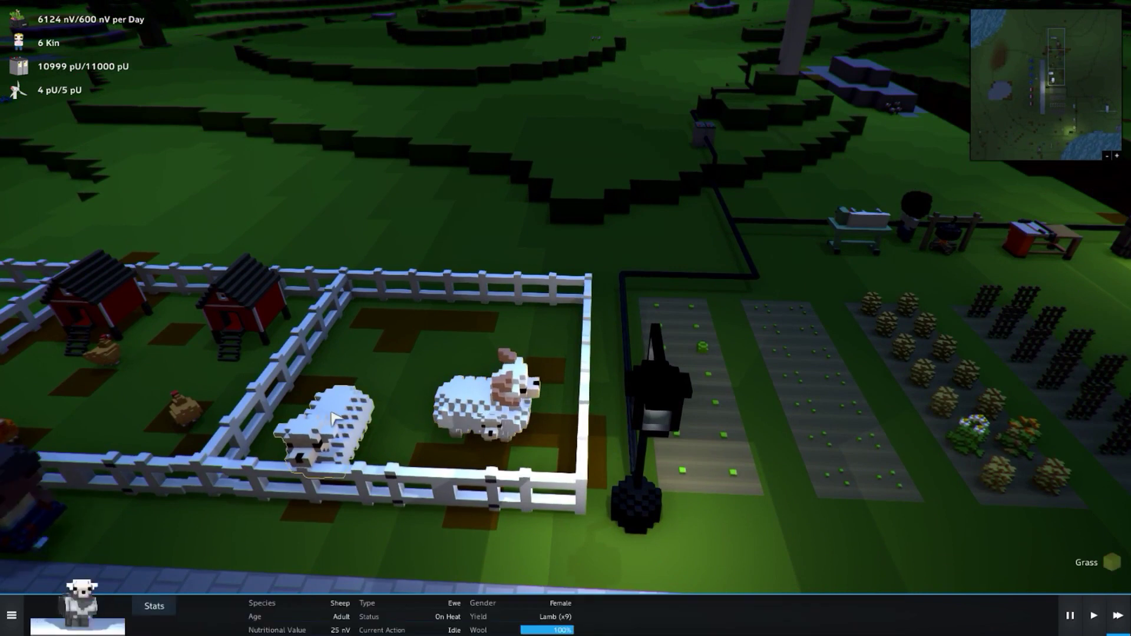
{"action": "left_click", "coordinate": [489, 389]}
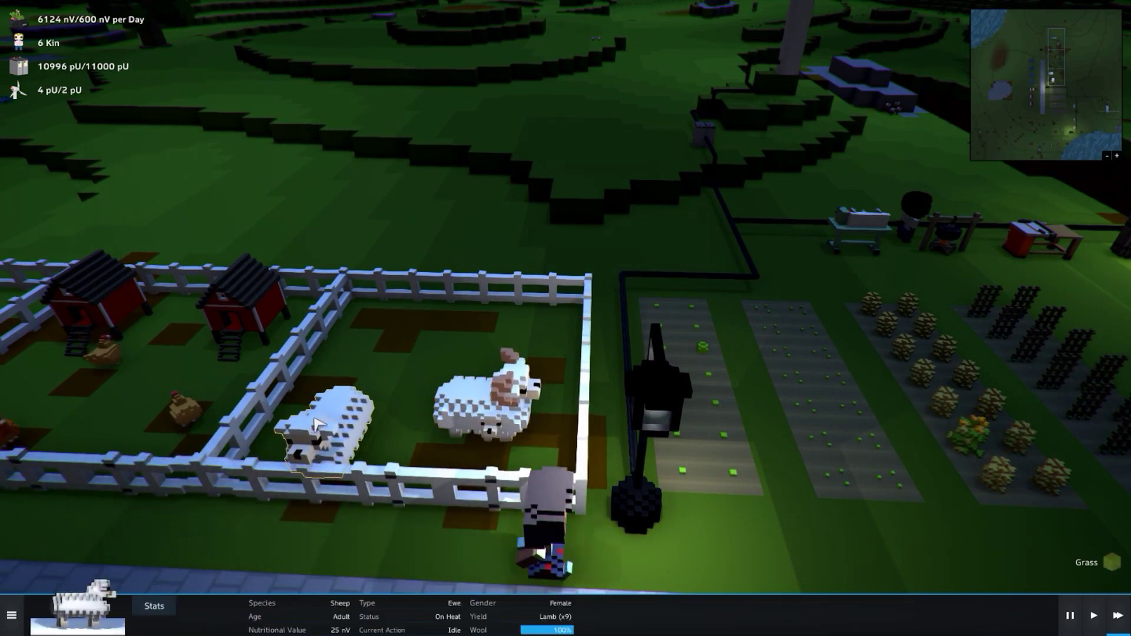
{"action": "left_click", "coordinate": [488, 390]}
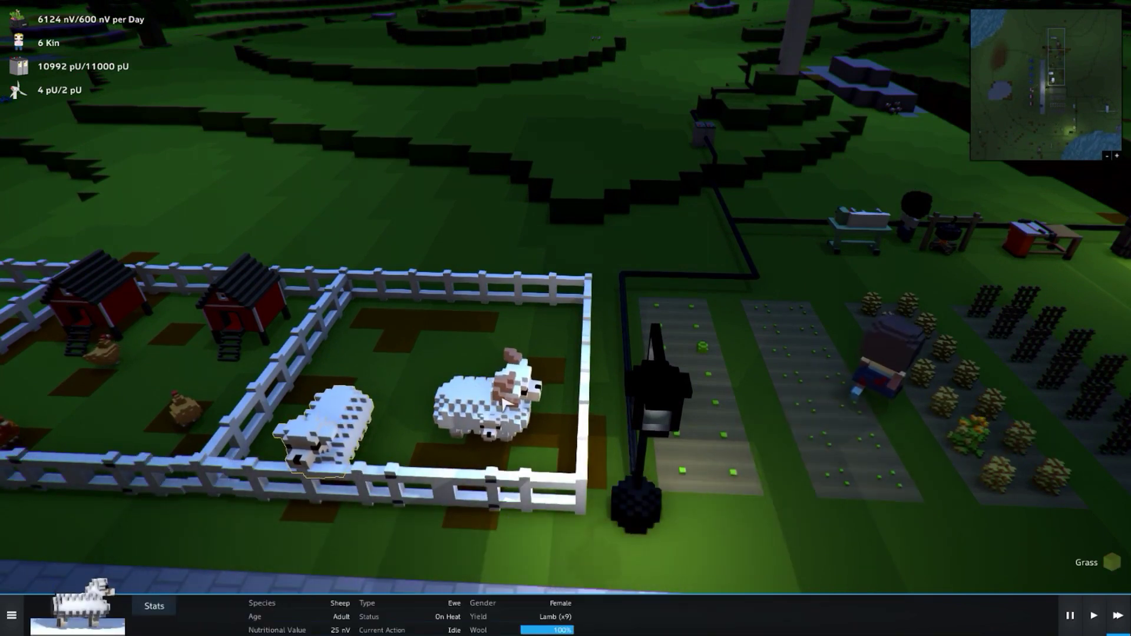
{"action": "left_click", "coordinate": [499, 402]}
{"action": "left_click", "coordinate": [452, 405]}
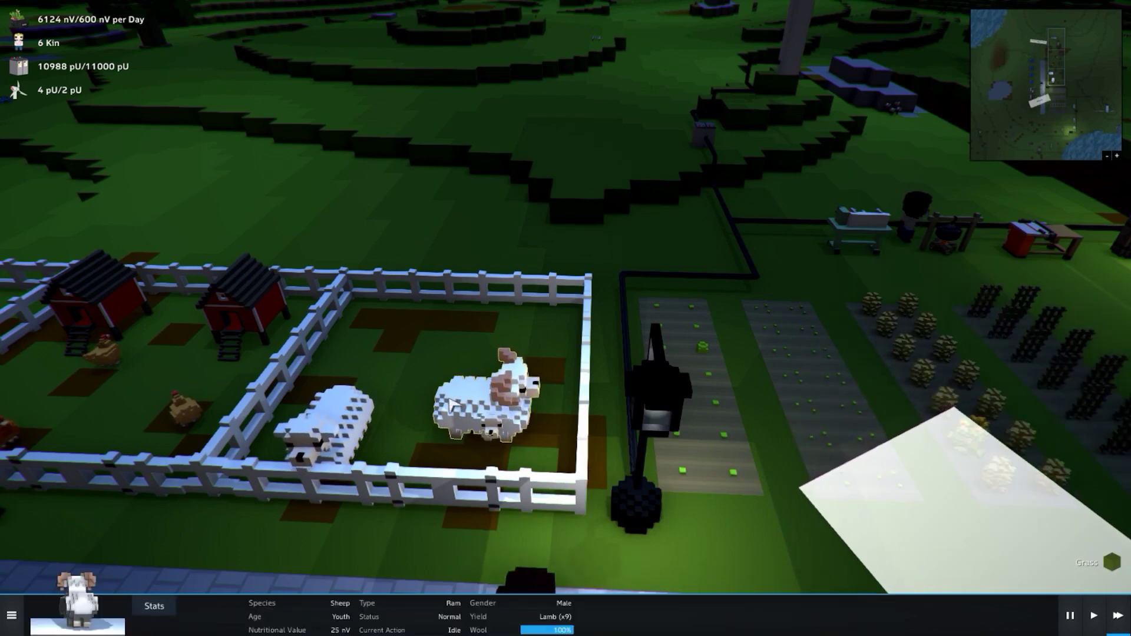
Recheck the adult ewe and young ram, clear the selection, and pan to the crafting area.
{"action": "left_click", "coordinate": [347, 427]}
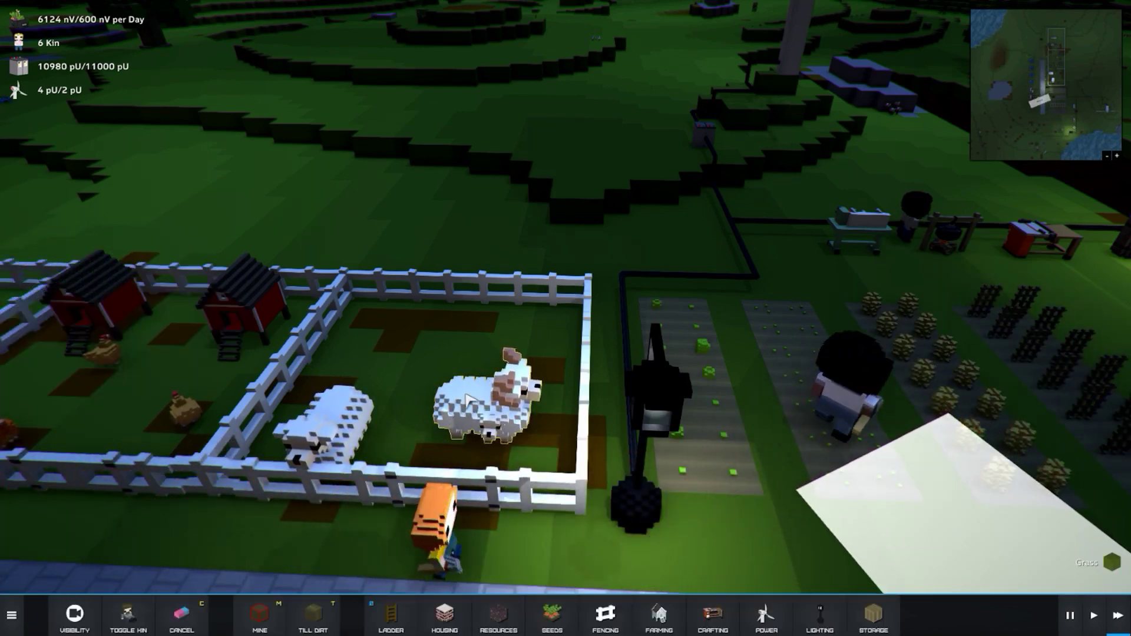
{"action": "left_click", "coordinate": [484, 404]}
{"action": "left_click", "coordinate": [484, 404]}
{"action": "left_click", "coordinate": [442, 416]}
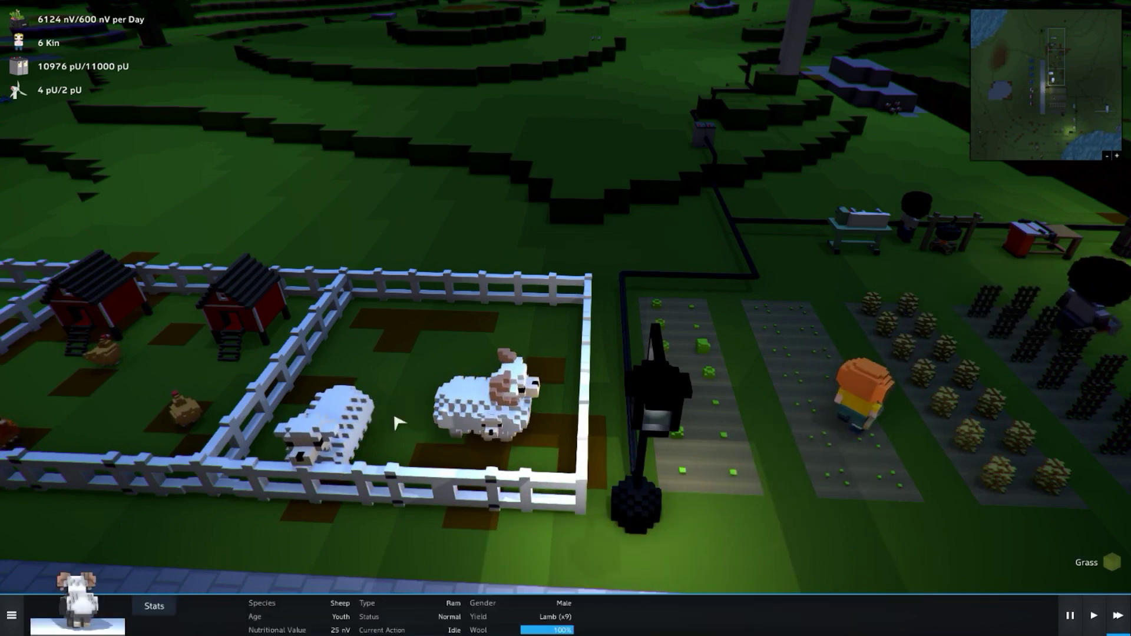
{"action": "left_click", "coordinate": [484, 362]}
{"action": "key", "text": "d"}
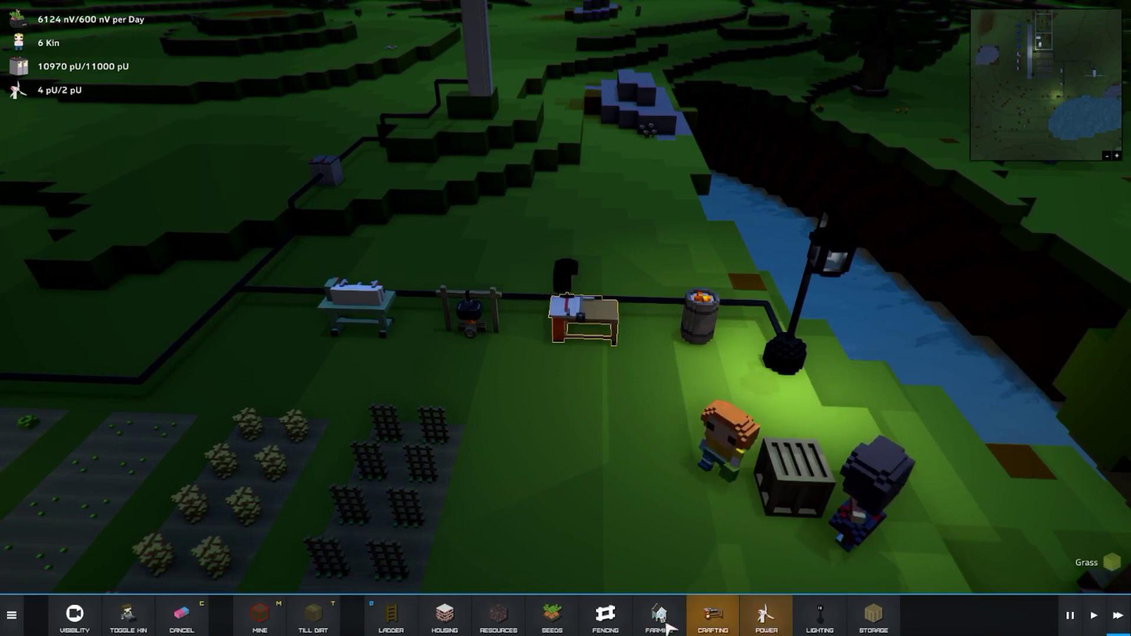
{"action": "left_click", "coordinate": [661, 616]}
{"action": "right_click", "coordinate": [560, 475]}
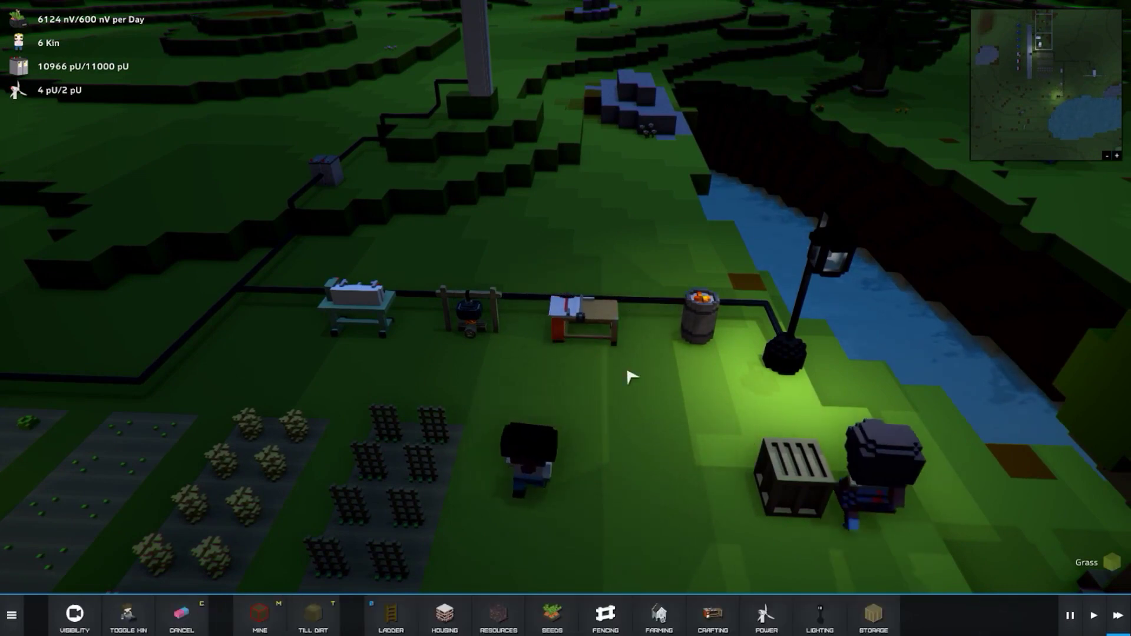
{"action": "left_click", "coordinate": [593, 328]}
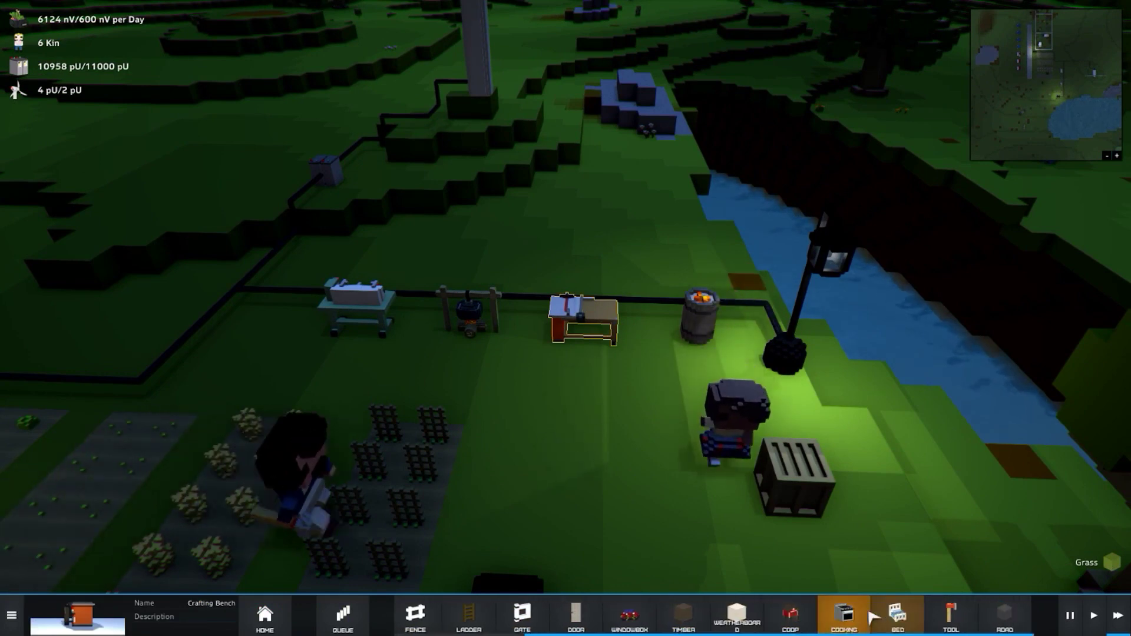
{"action": "left_click", "coordinate": [954, 616]}
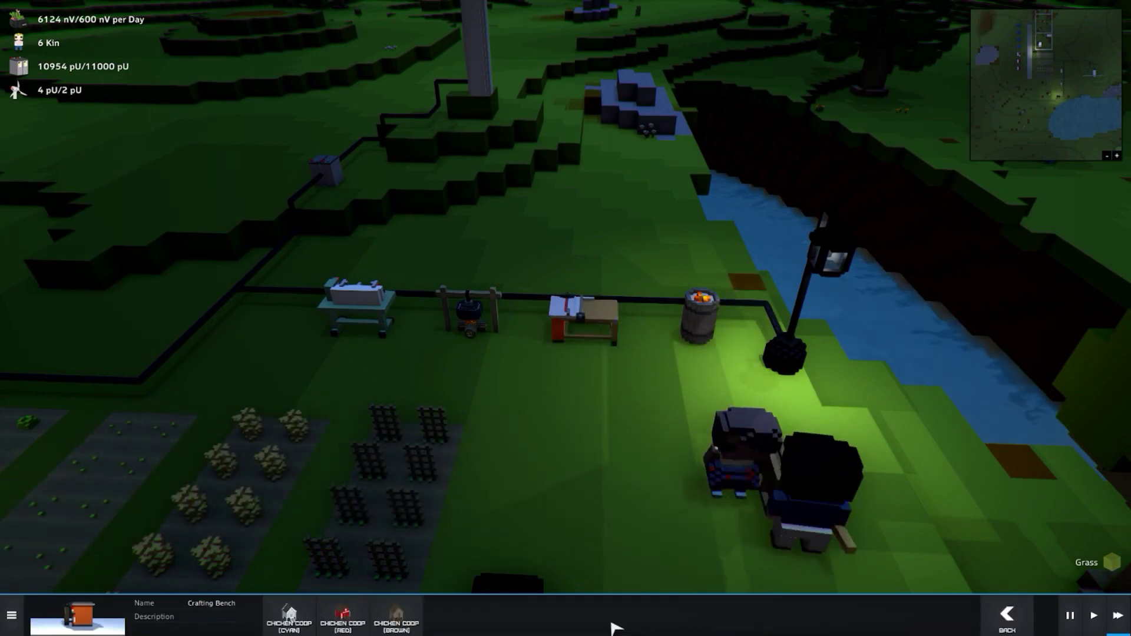
{"action": "right_click", "coordinate": [564, 631]}
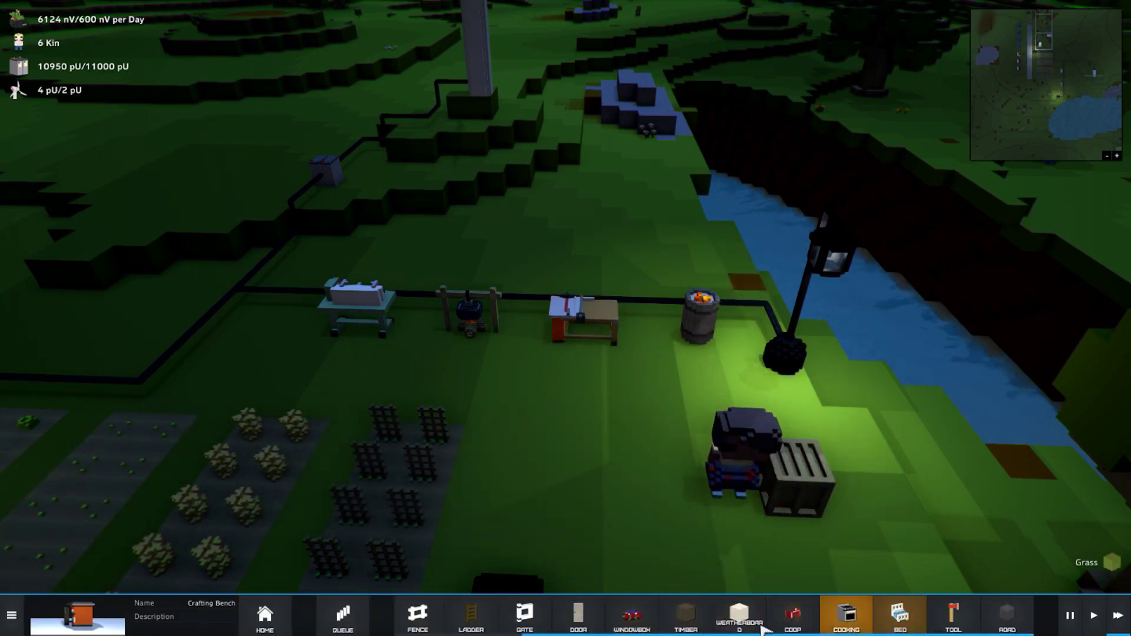
{"action": "scroll", "coordinate": [763, 627], "scroll_direction": "up", "scroll_amount": 2}
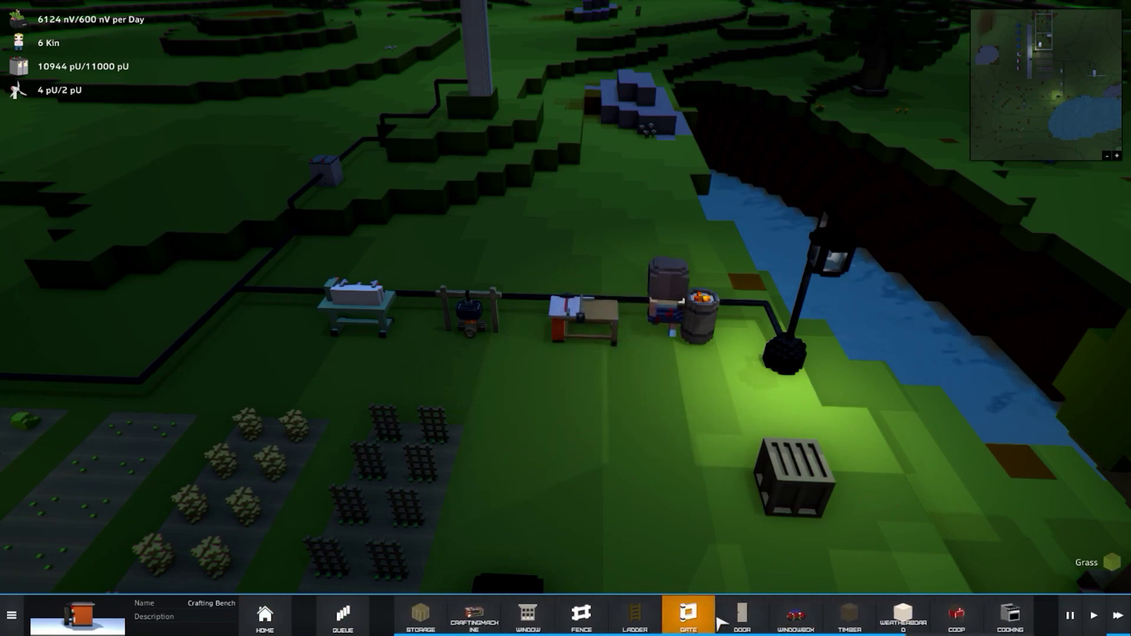
{"action": "right_click", "coordinate": [720, 623]}
{"action": "left_click_drag", "start_coordinate": [619, 425], "coordinate": [689, 495]}
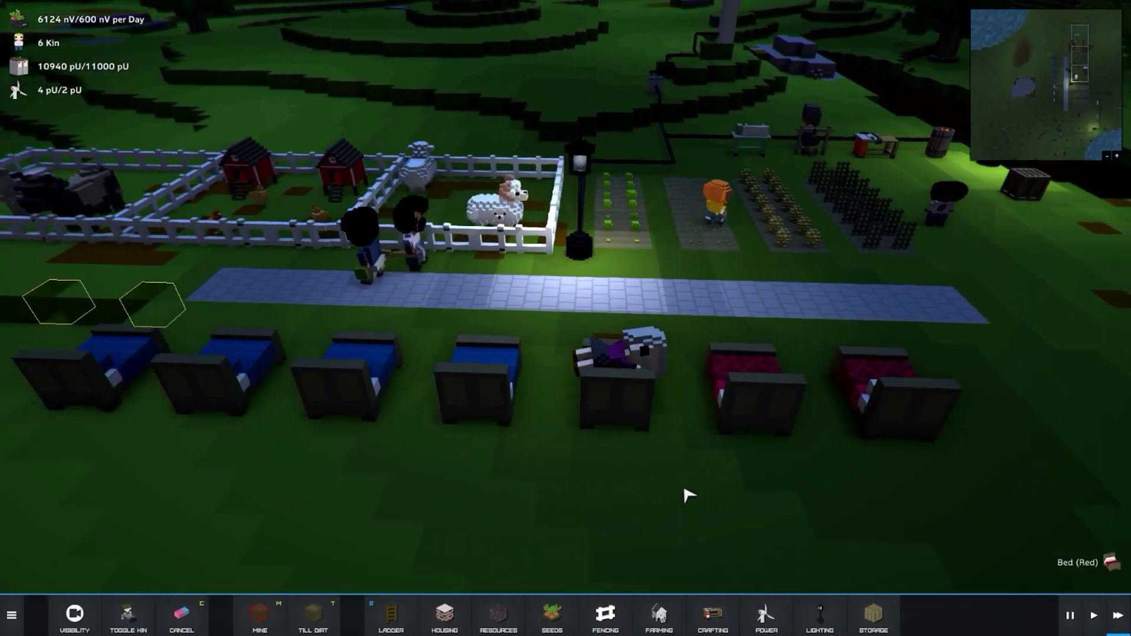
{"action": "scroll", "coordinate": [583, 512], "scroll_direction": "down", "scroll_amount": 1}
{"action": "scroll", "coordinate": [574, 517], "scroll_direction": "up", "scroll_amount": 5}
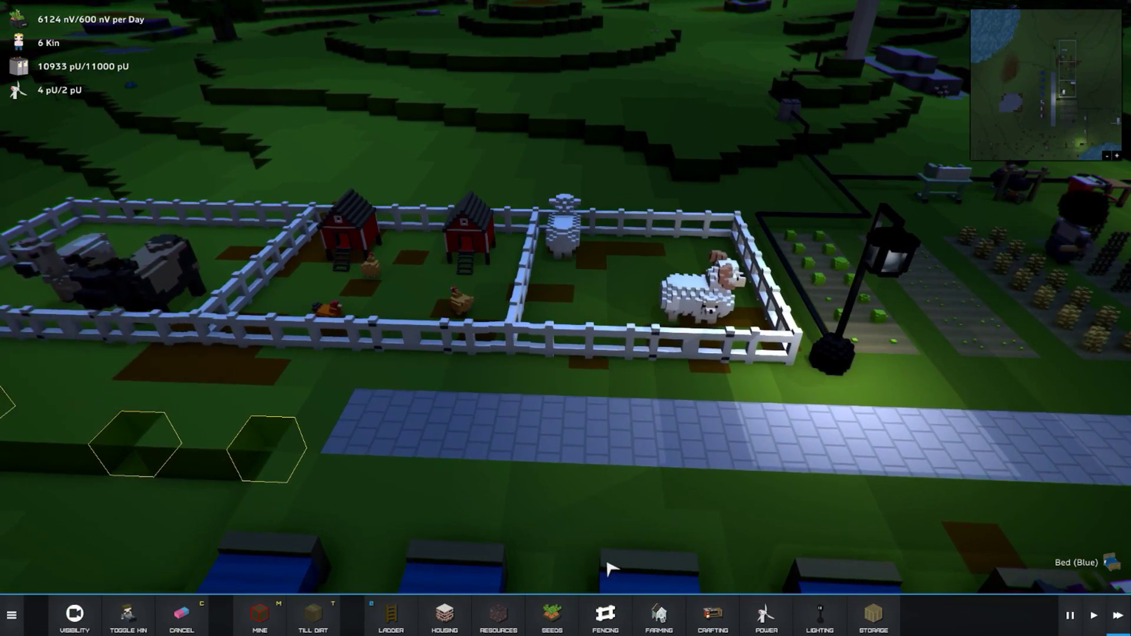
{"action": "left_click_drag", "start_coordinate": [573, 441], "coordinate": [544, 469]}
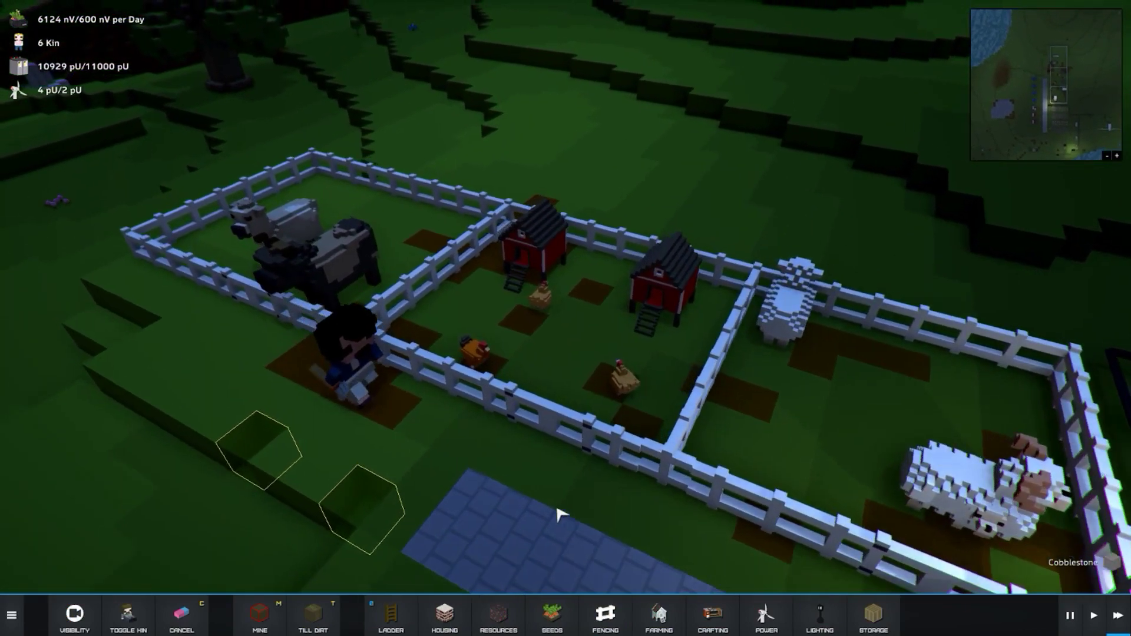
{"action": "scroll", "coordinate": [543, 468], "scroll_direction": "up", "scroll_amount": 4}
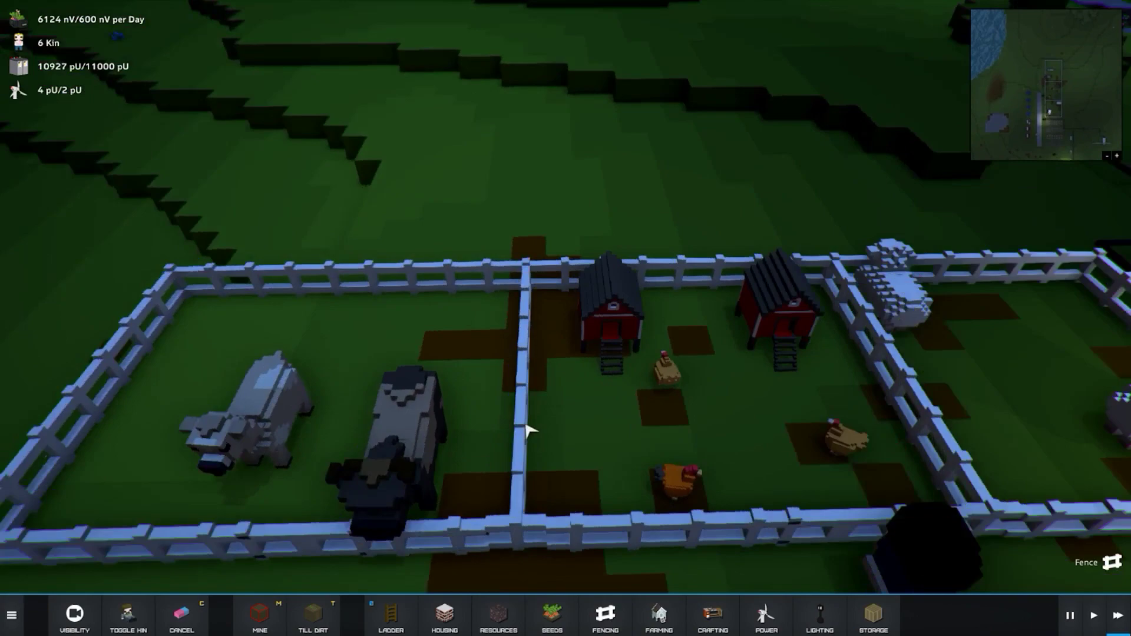
{"action": "left_click_drag", "start_coordinate": [530, 431], "coordinate": [540, 351]}
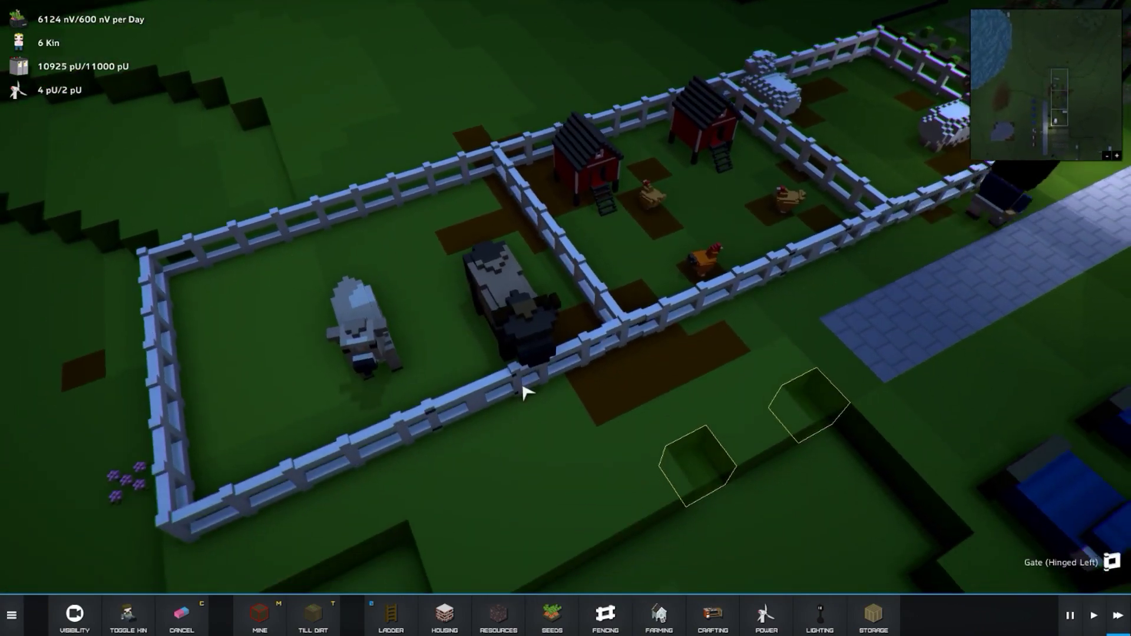
{"action": "scroll", "coordinate": [708, 401], "scroll_direction": "down", "scroll_amount": 4}
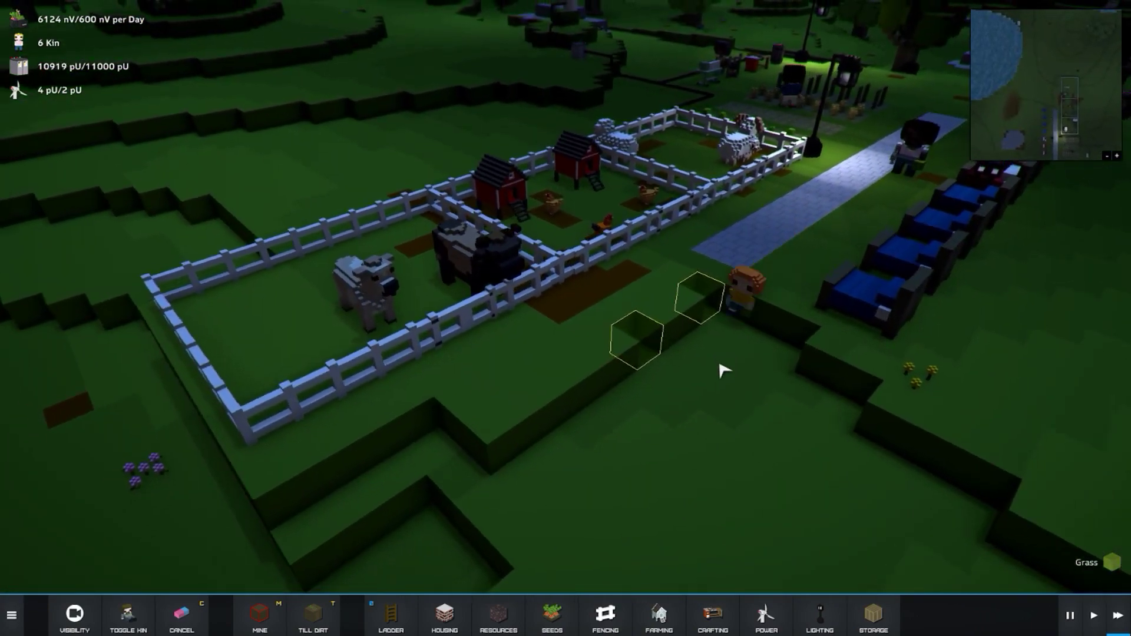
{"action": "left_click_drag", "start_coordinate": [724, 369], "coordinate": [676, 311]}
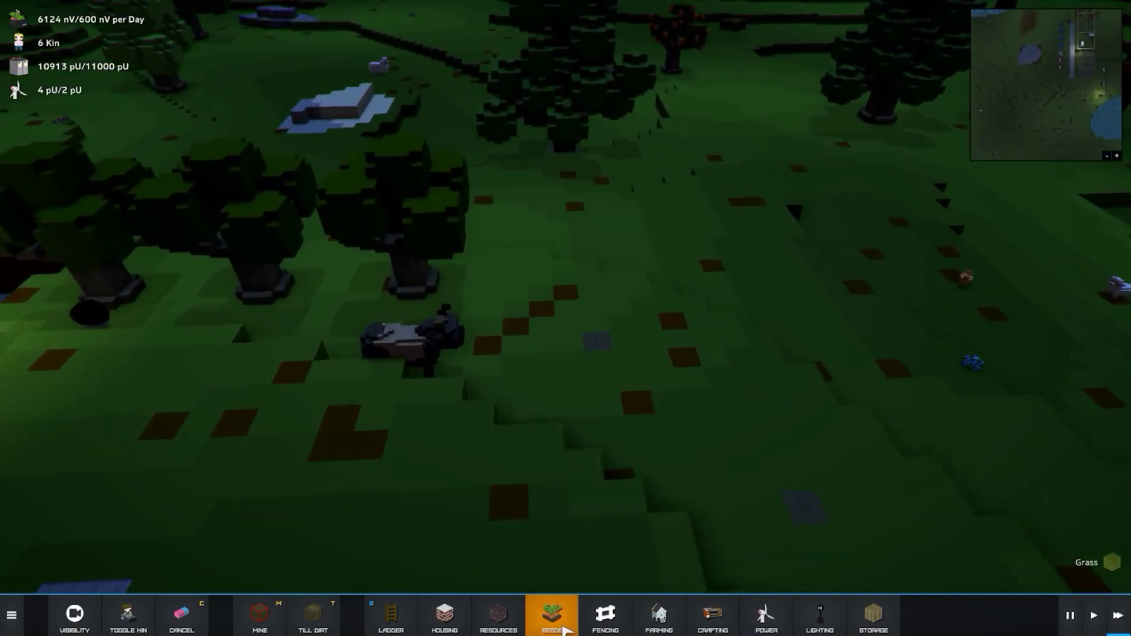
Mark an Oak Tree Seed on the tilled woodland tile, then orbit back toward the settlement.
{"action": "left_click", "coordinate": [552, 615]}
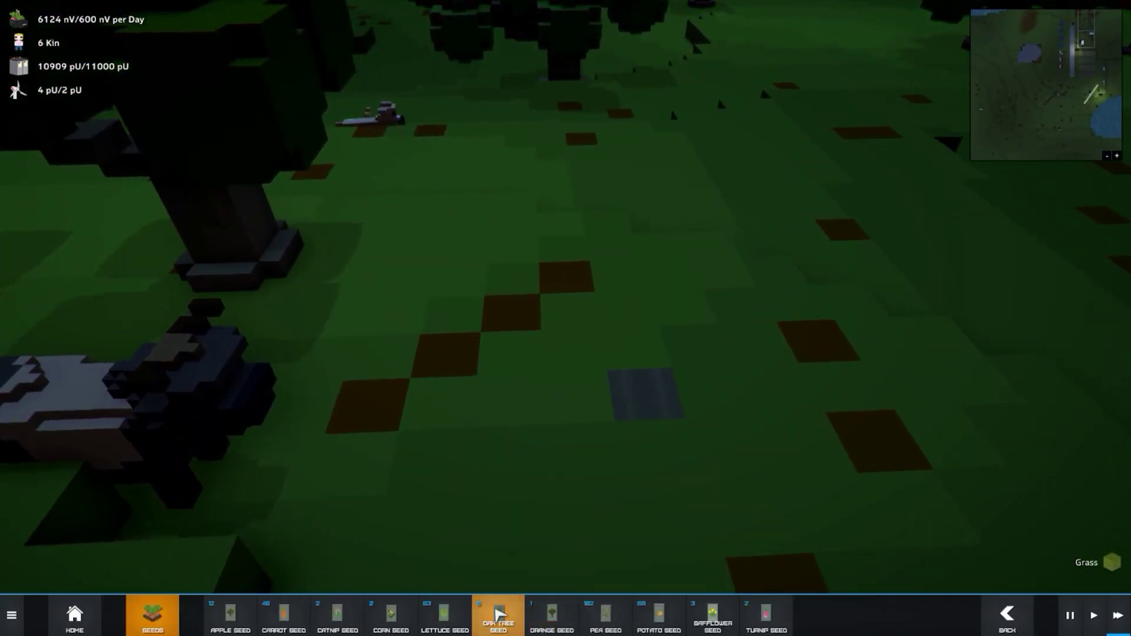
{"action": "left_click", "coordinate": [499, 613]}
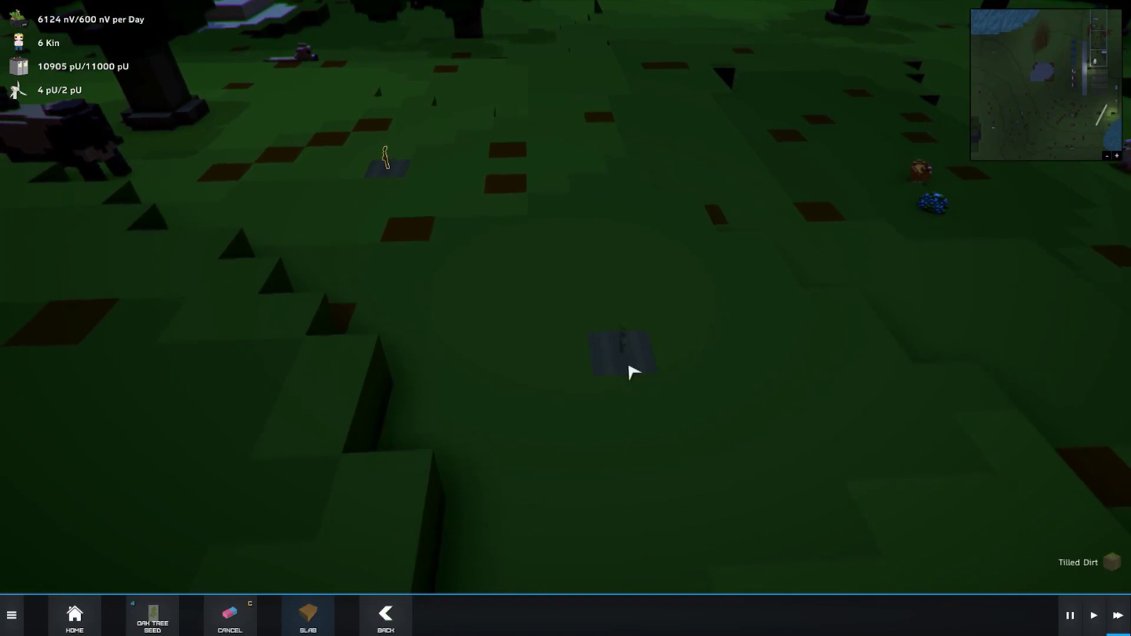
{"action": "left_click", "coordinate": [757, 377]}
{"action": "scroll", "coordinate": [757, 376], "scroll_direction": "down", "scroll_amount": 5}
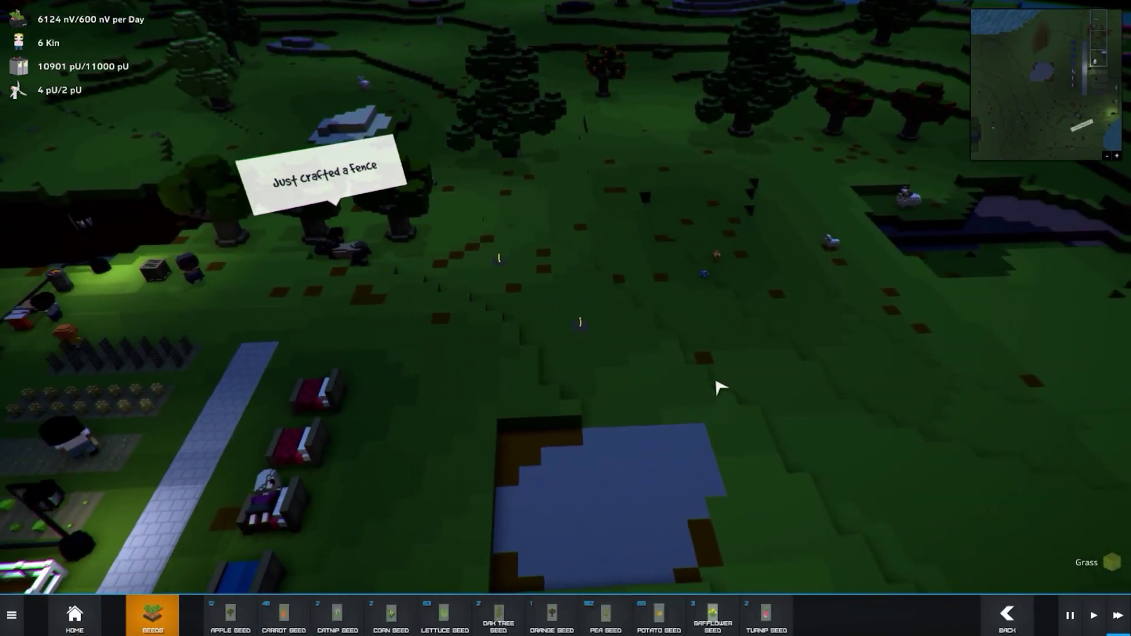
{"action": "scroll", "coordinate": [719, 387], "scroll_direction": "down", "scroll_amount": 2}
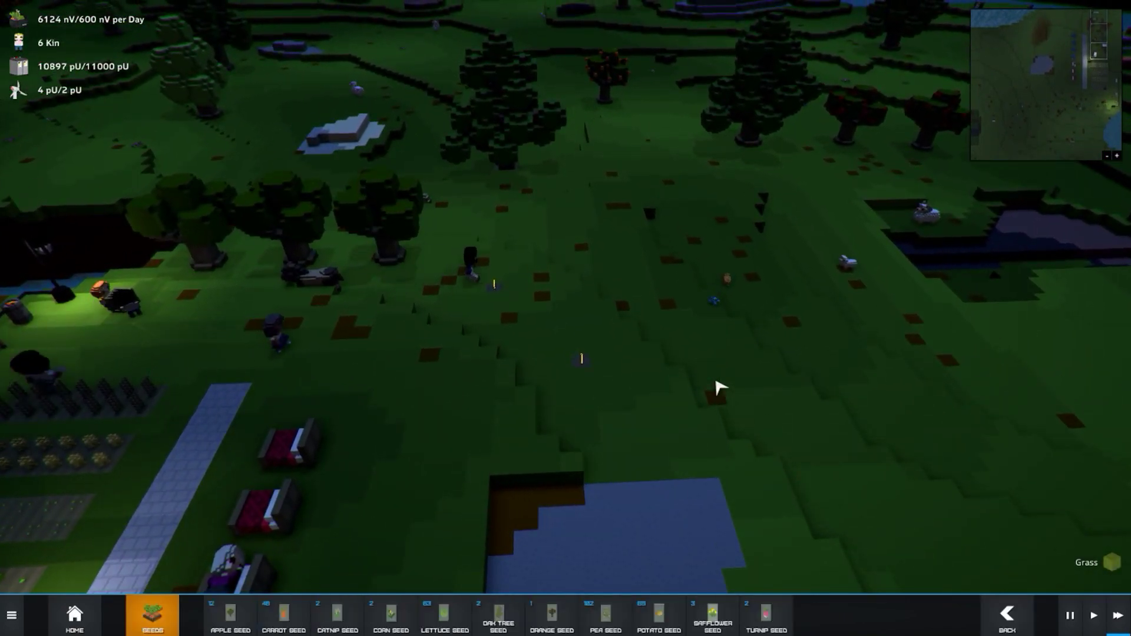
{"action": "mouse_move", "coordinate": [719, 388]}
{"action": "left_mouse_down"}
{"action": "mouse_move", "coordinate": [663, 377]}
{"action": "mouse_move", "coordinate": [546, 392]}
{"action": "left_mouse_up"}
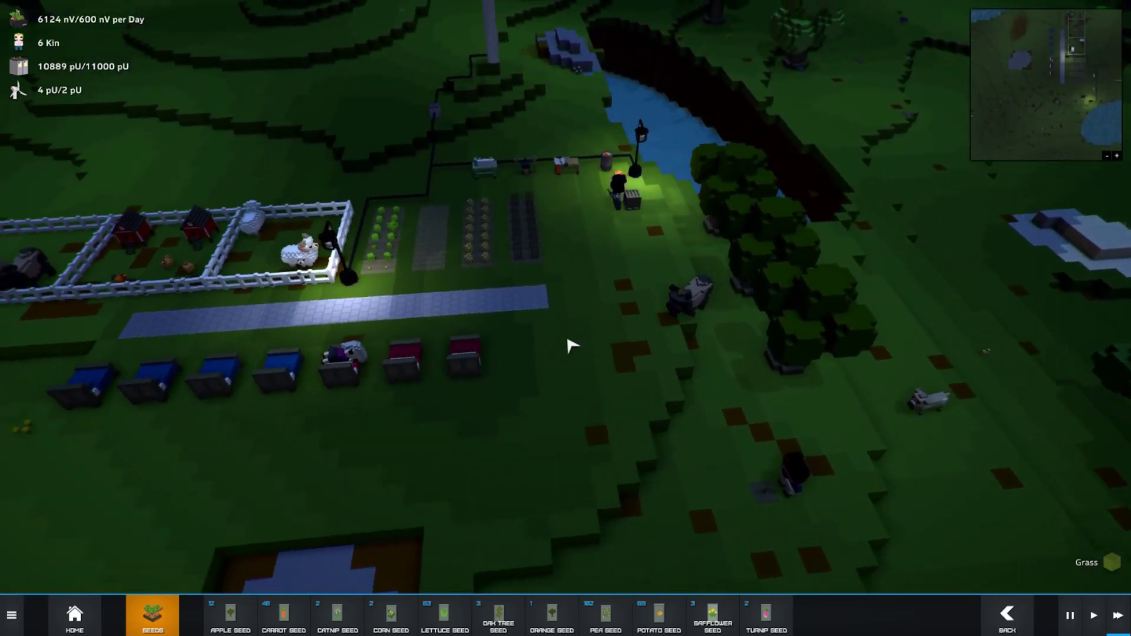